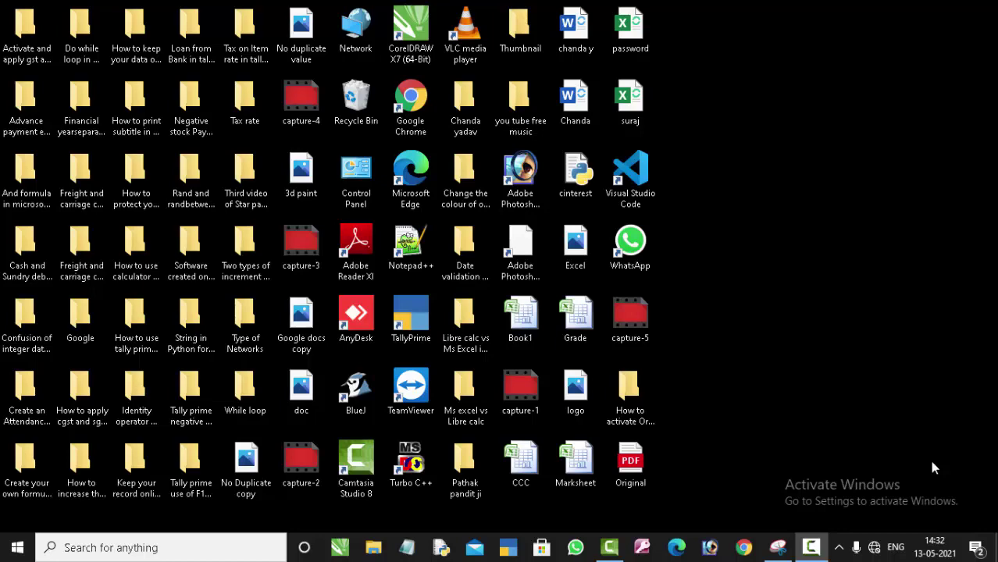
Step: Refresh the desktop, then launch Access from the Start menu's Most used list
right_click(804, 60)
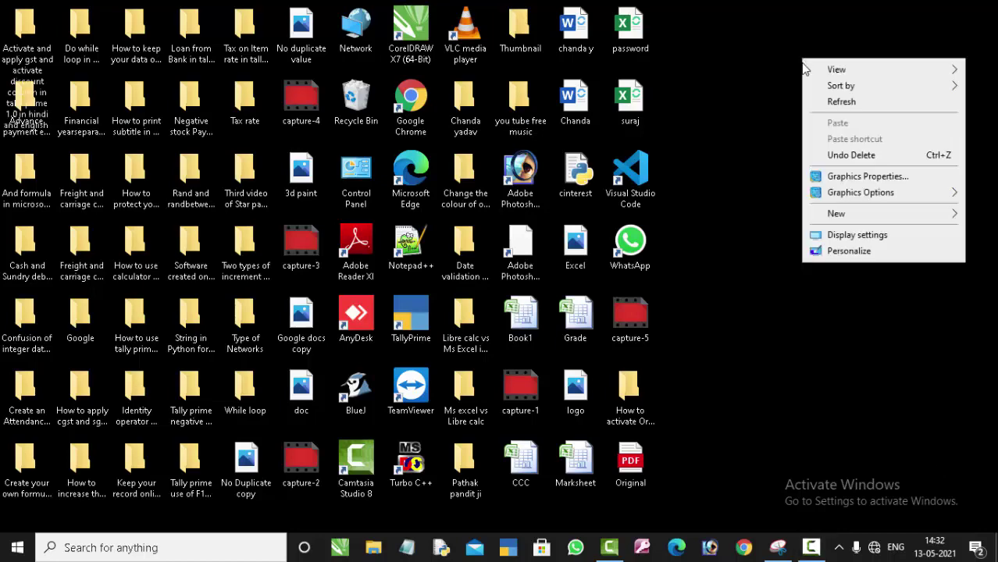
left_click(812, 99)
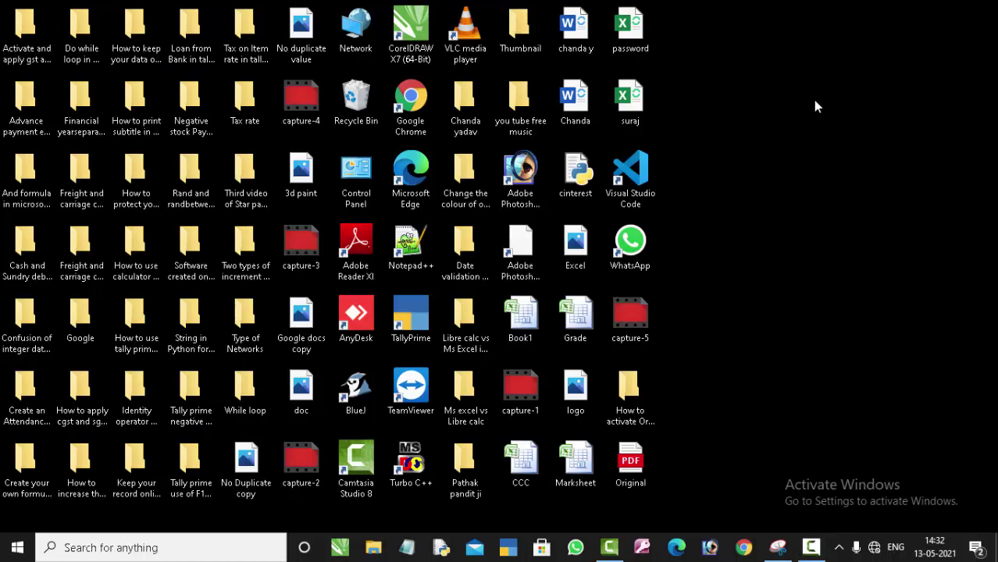
left_click(17, 550)
mouse_move(31, 423)
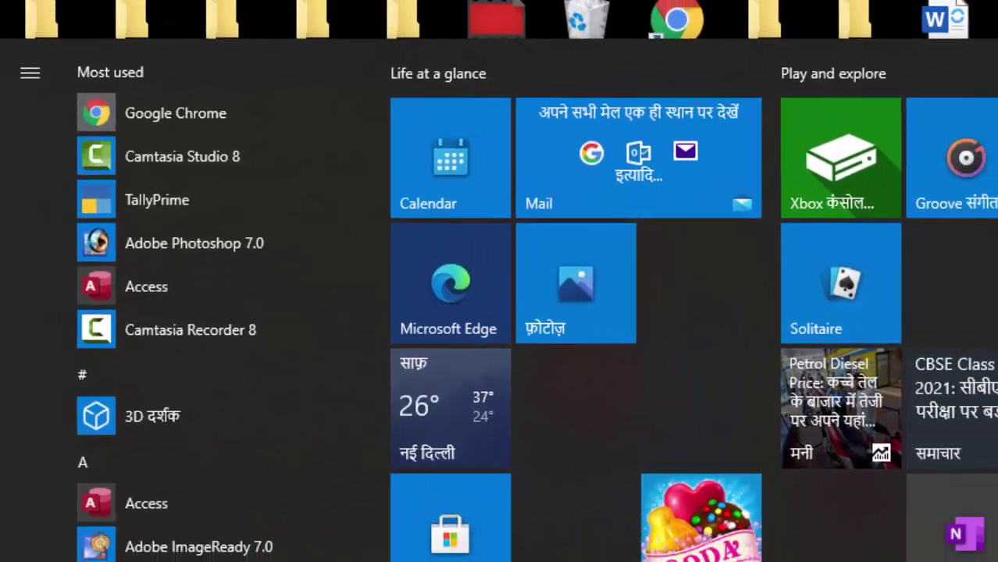
key("Escape")
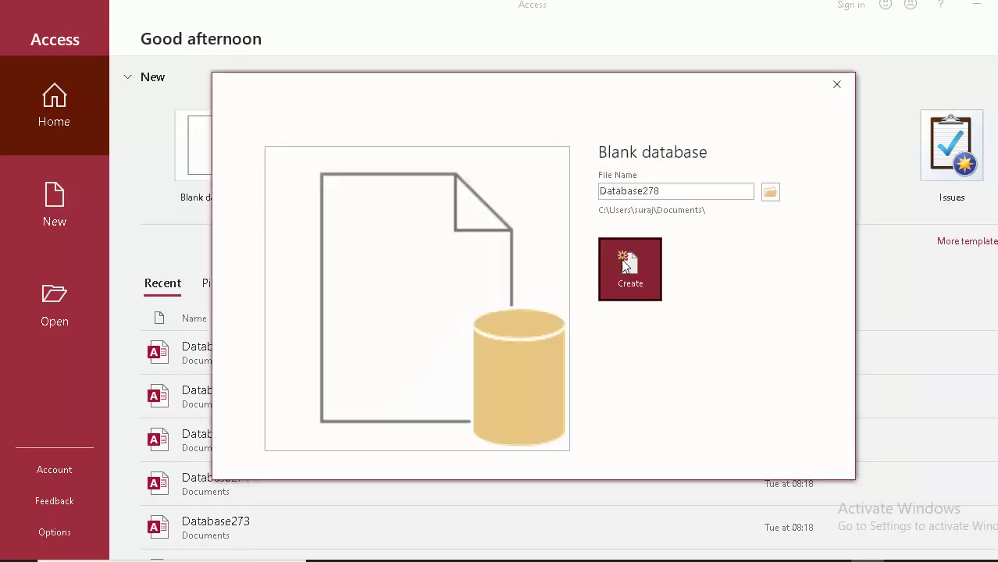
Step: Create a blank database and open its table in Design view, saving it as Table1
left_click(622, 259)
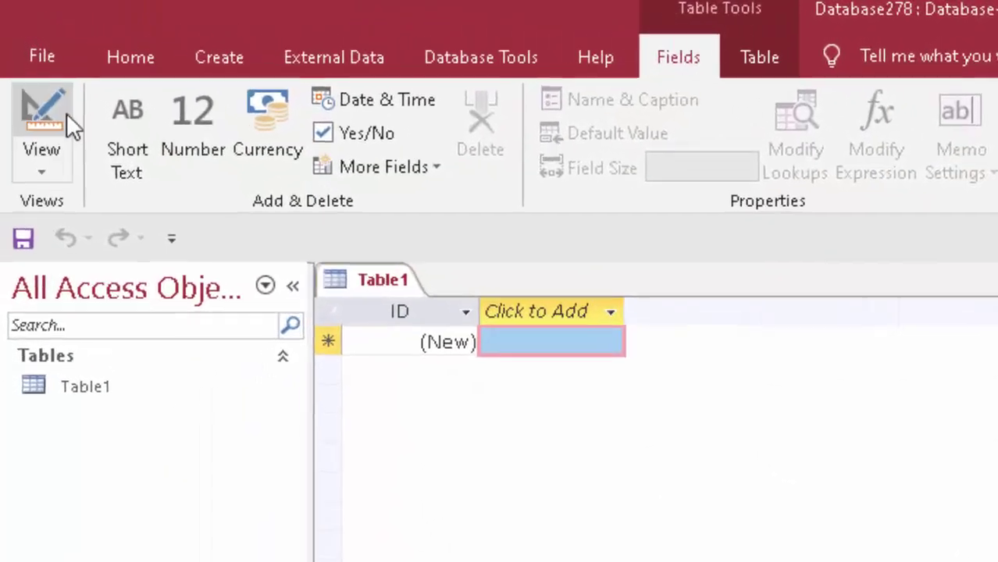
left_click(50, 111)
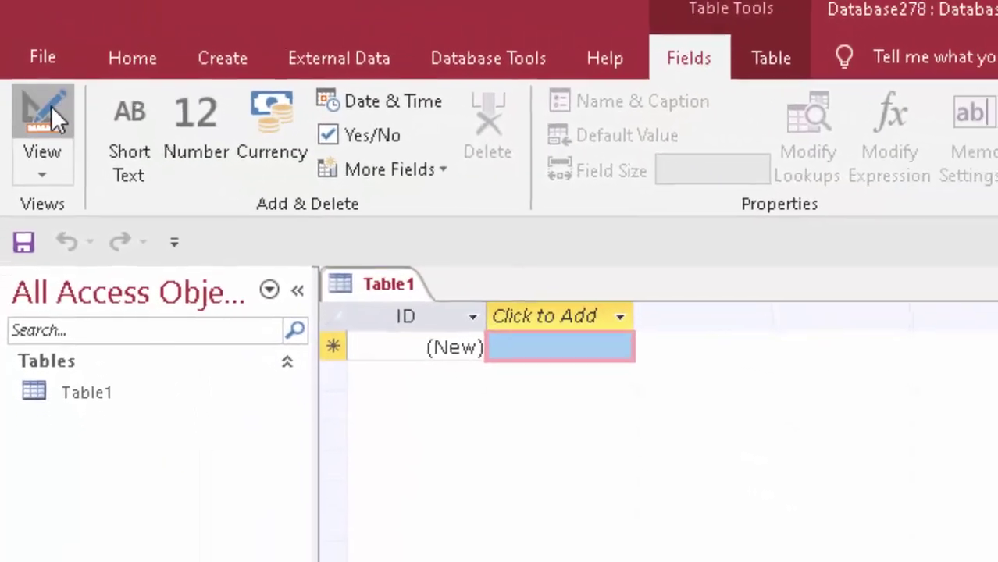
left_click(813, 338)
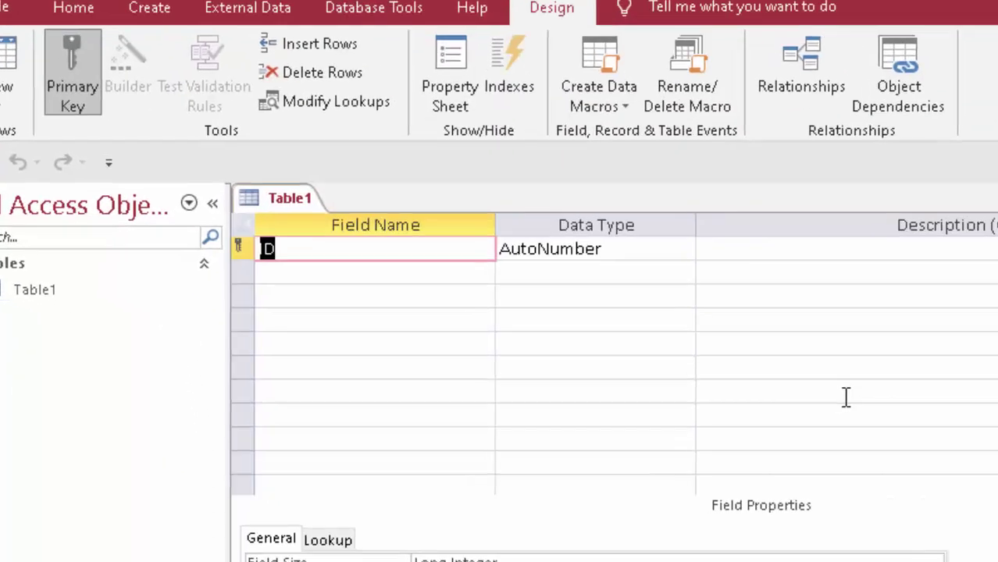
Step: Rename the ID field to 'Order id' and add a Short Text field 'Name of Item'
key("Delete")
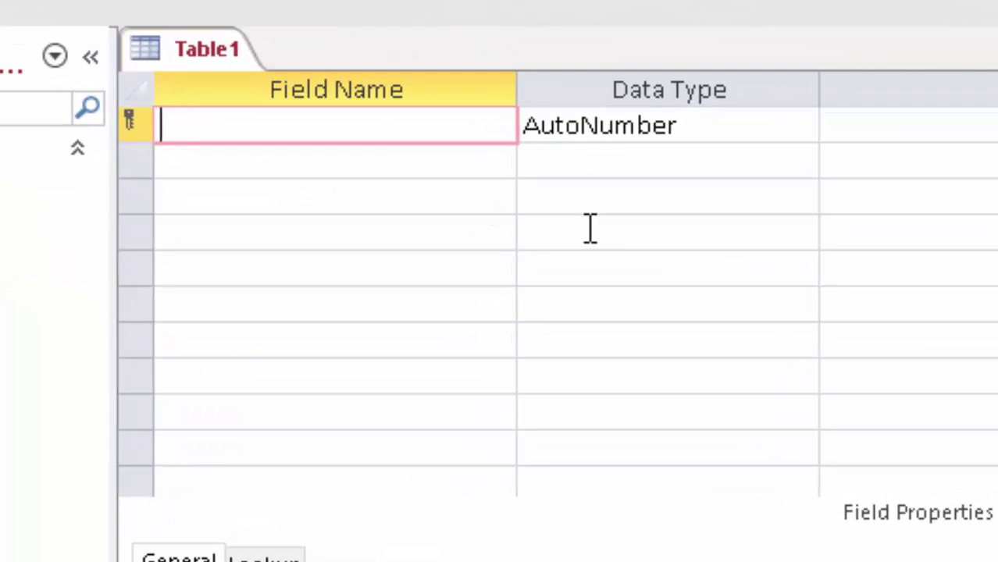
type("Order ")
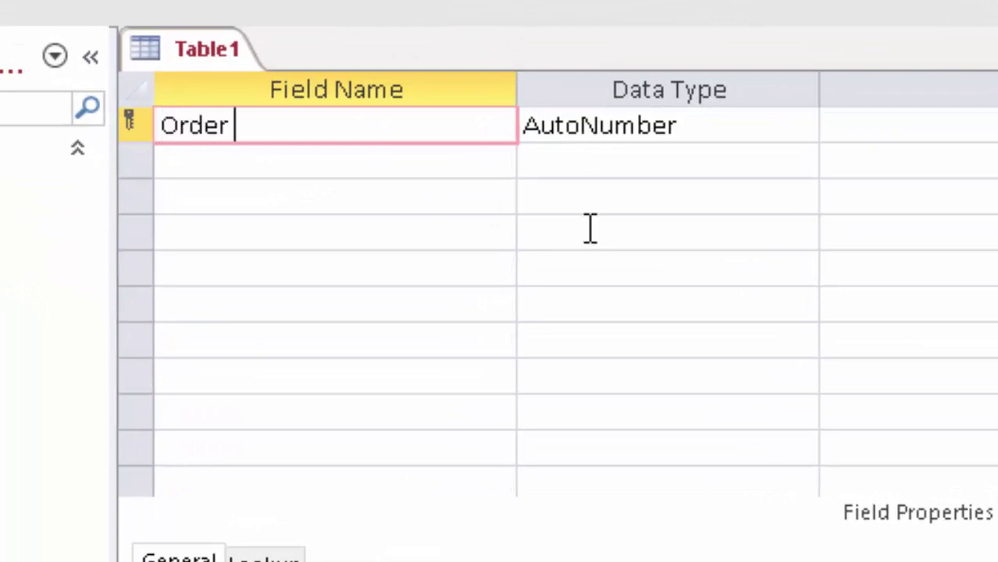
type("id")
key("Tab")
key("Tab")
key("Tab")
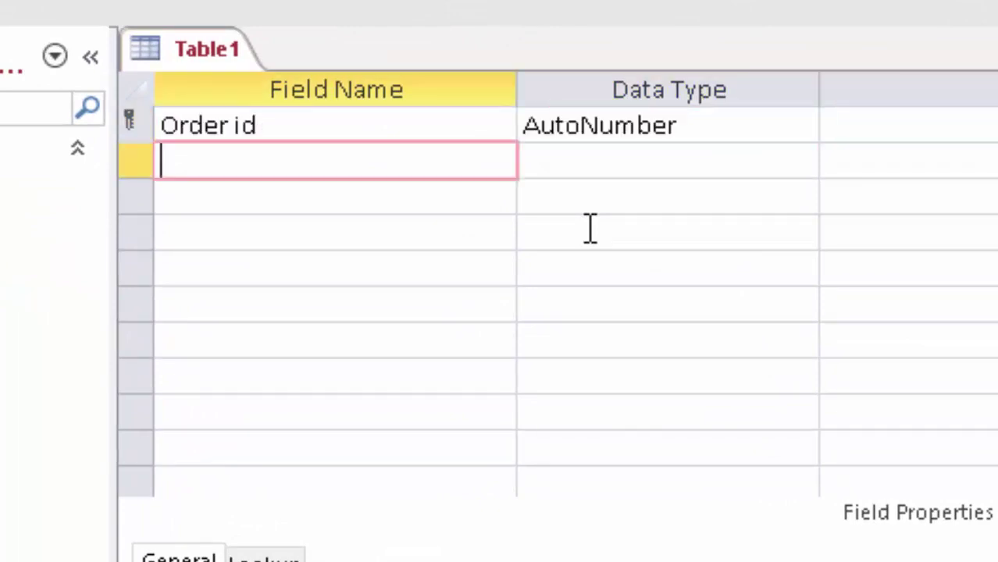
type("Na")
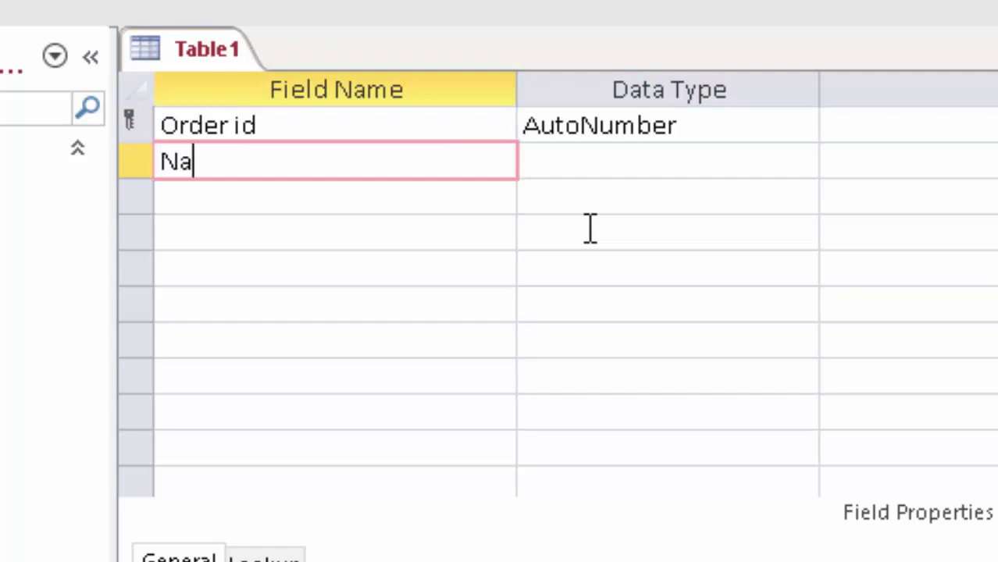
type("me of ")
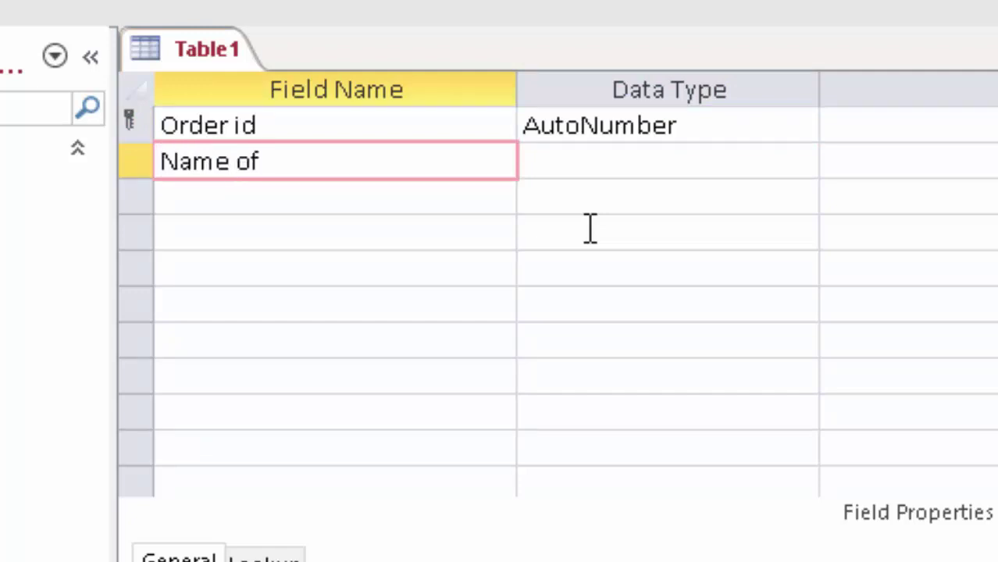
type("ui")
key("BackSpace")
key("BackSpace")
type("Ite")
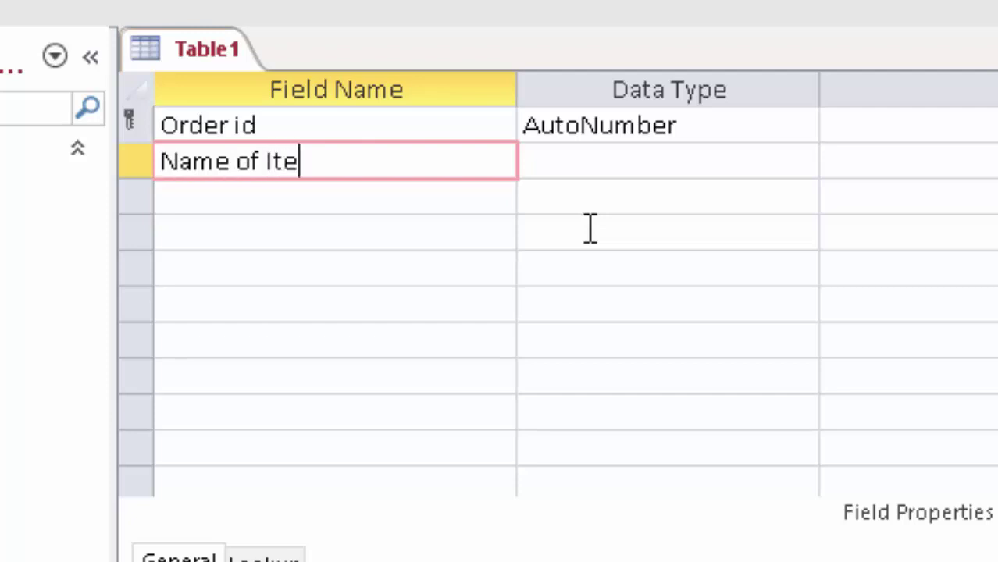
type("m")
key("Tab")
key("Tab")
key("Tab")
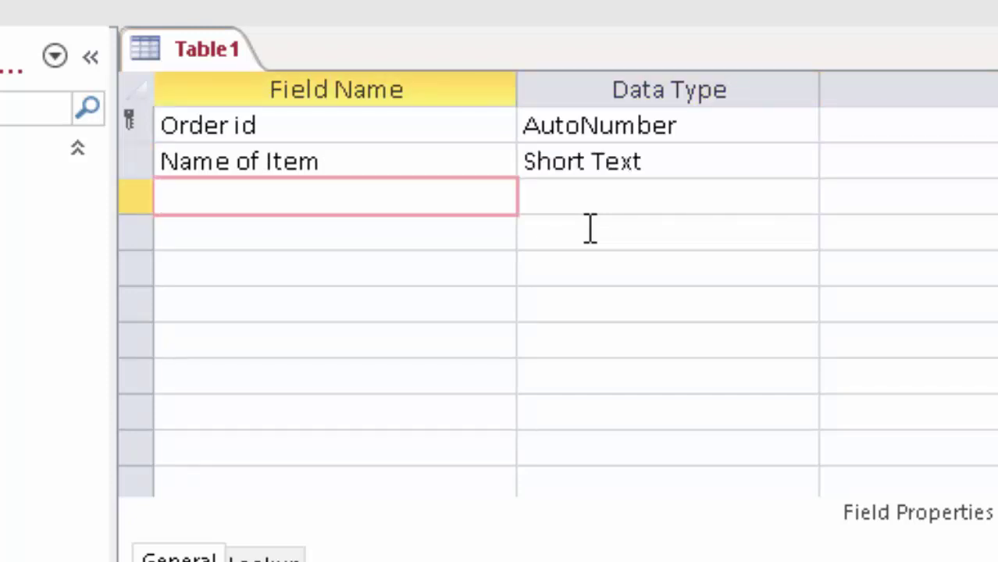
Step: Add a Price field with the Currency data type
type("Pri")
type("ce")
key("Tab")
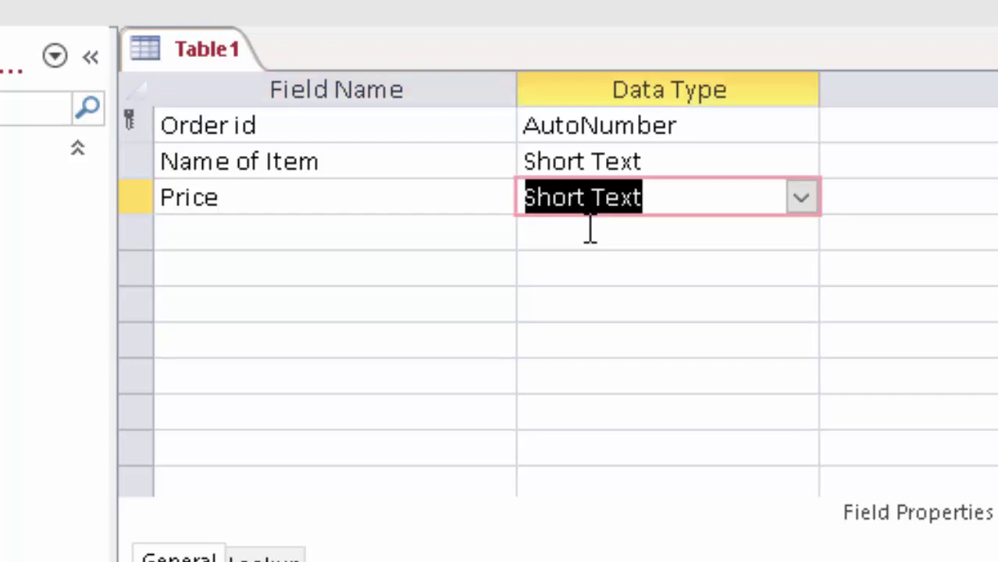
left_click(801, 198)
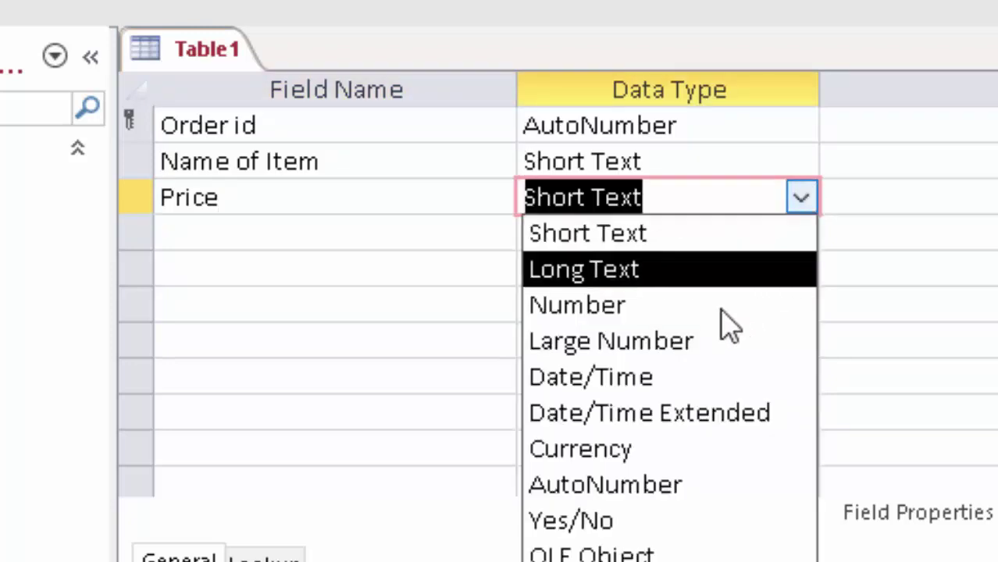
left_click(673, 457)
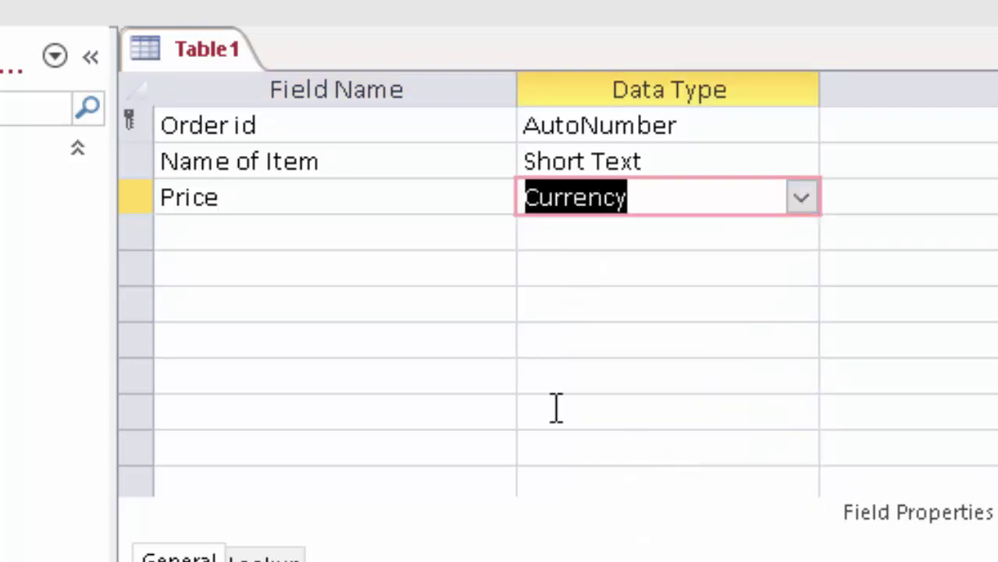
Step: Add a Unit field of type Number with Field Size Double
left_click(238, 234)
type("Uni")
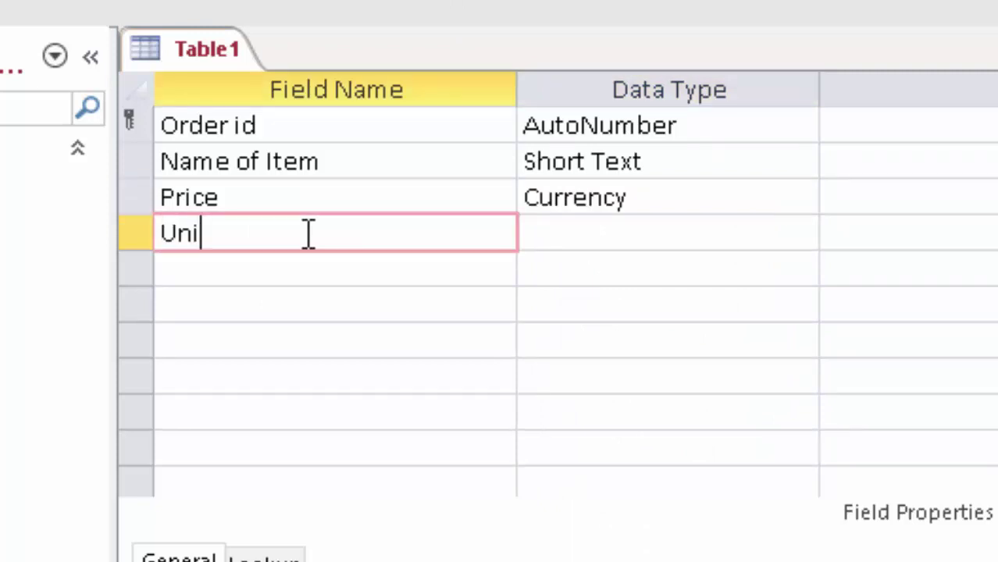
type("t")
key("Tab")
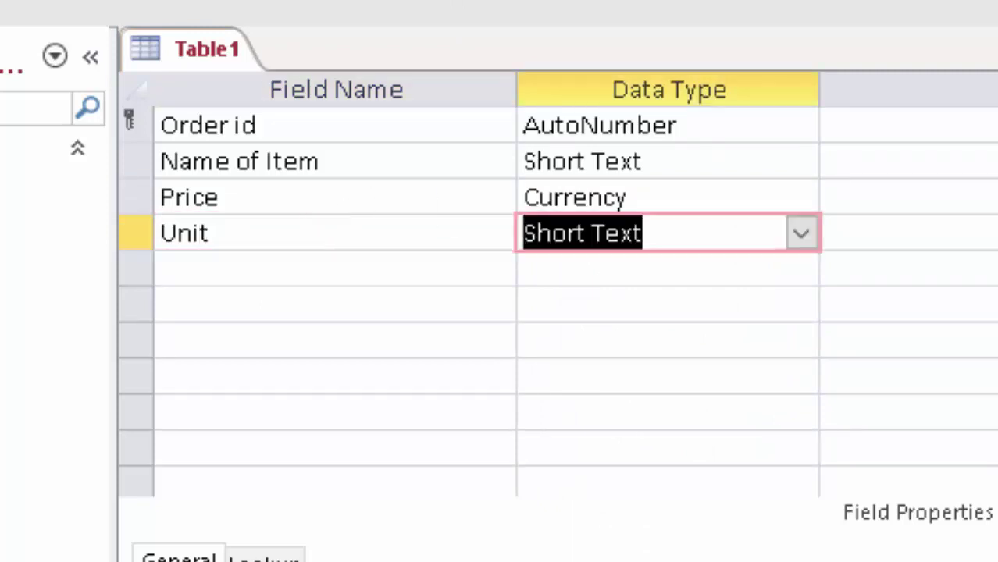
left_click(804, 234)
left_click(737, 341)
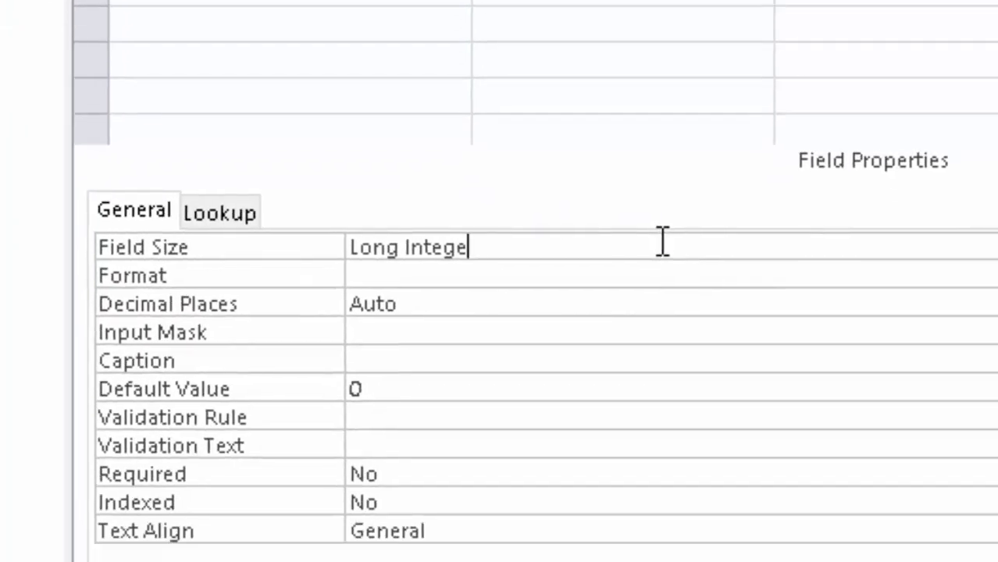
key("BackSpace")
key("BackSpace")
key("BackSpace")
type("Double")
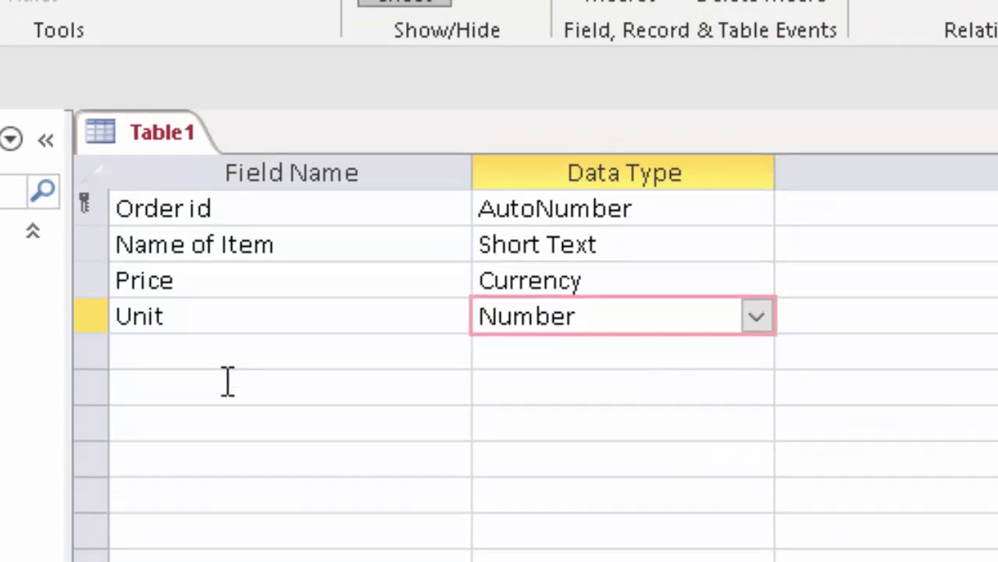
Step: Add a Total field and bring up its data type choices
left_click(223, 352)
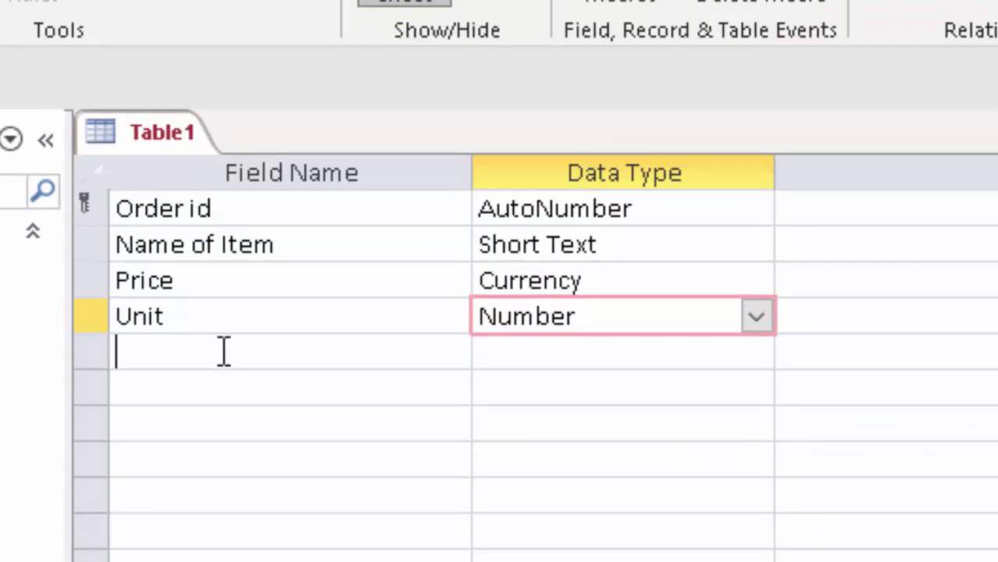
type("To")
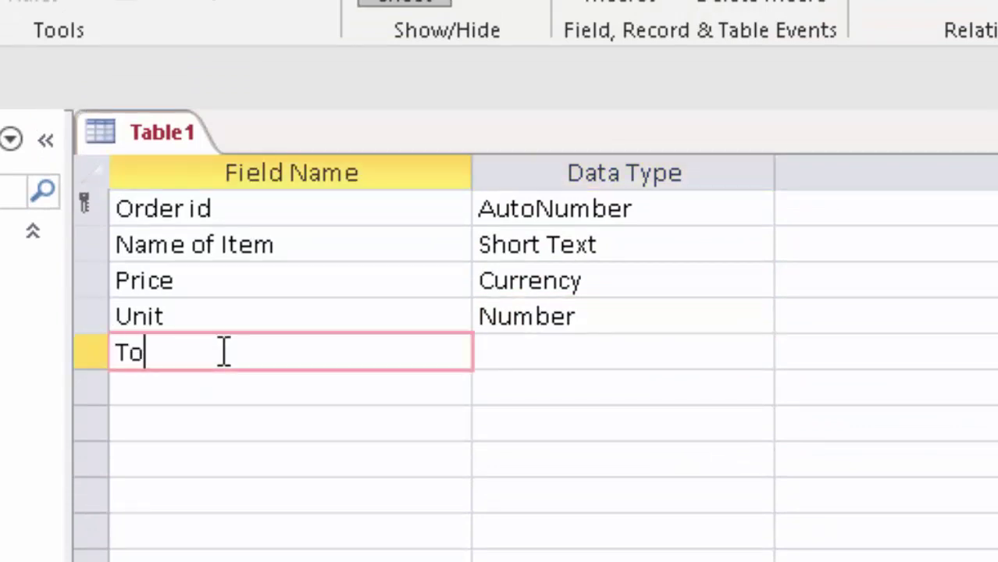
type("tal")
left_click(537, 355)
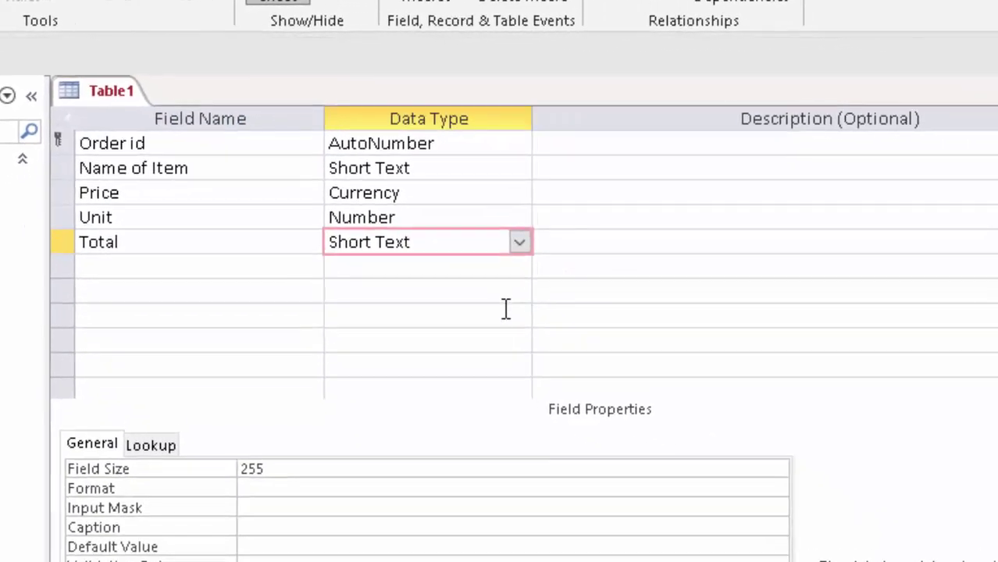
left_click(519, 242)
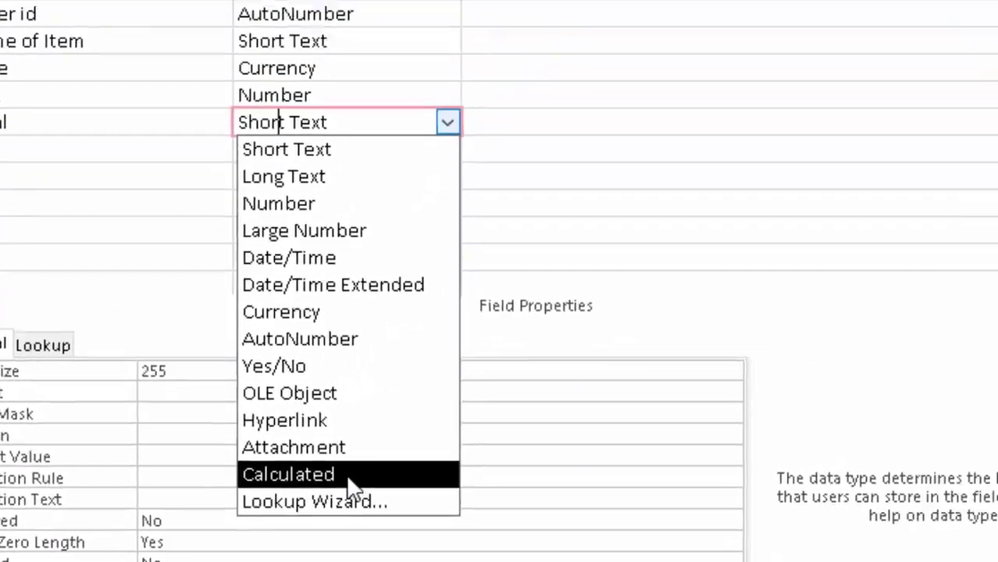
Step: Make Total a Calculated field and start entering the expression [Price]*[Unit]
left_click(507, 409)
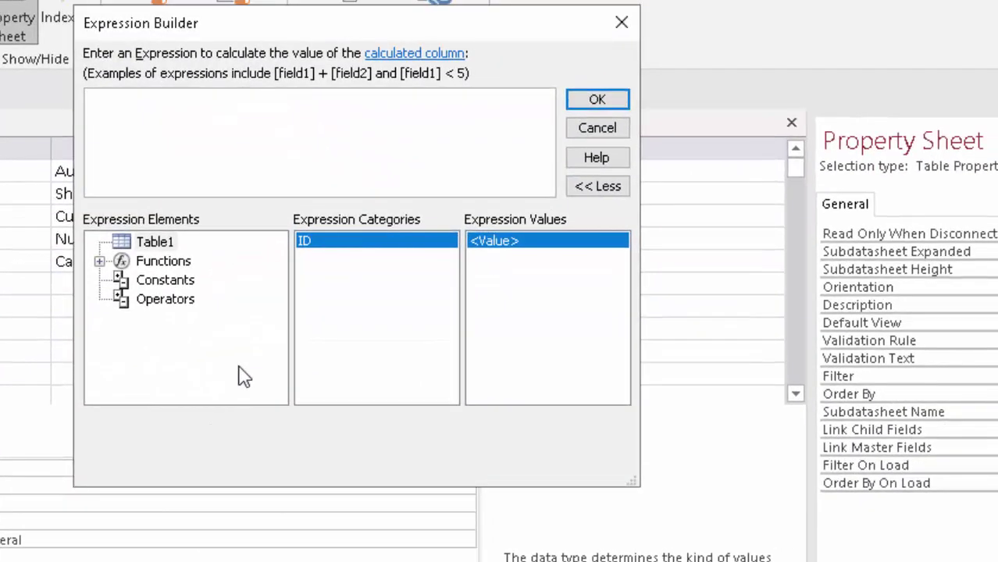
type("[Pr")
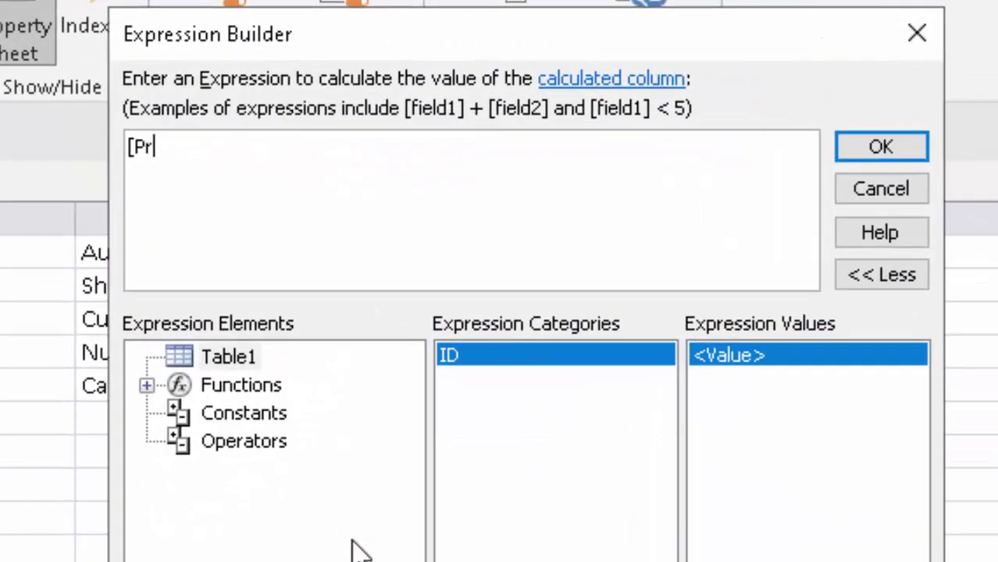
type("ice]*[")
type("Unit")
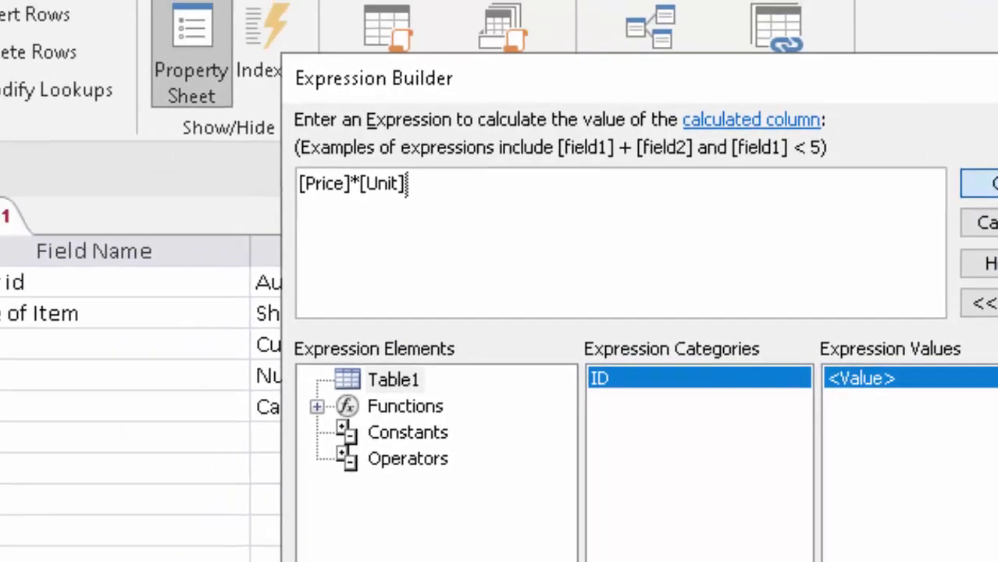
Step: Save Table1 with the [Price]*[Unit] Total and widen the Name of Item column in Datasheet view
left_click(896, 154)
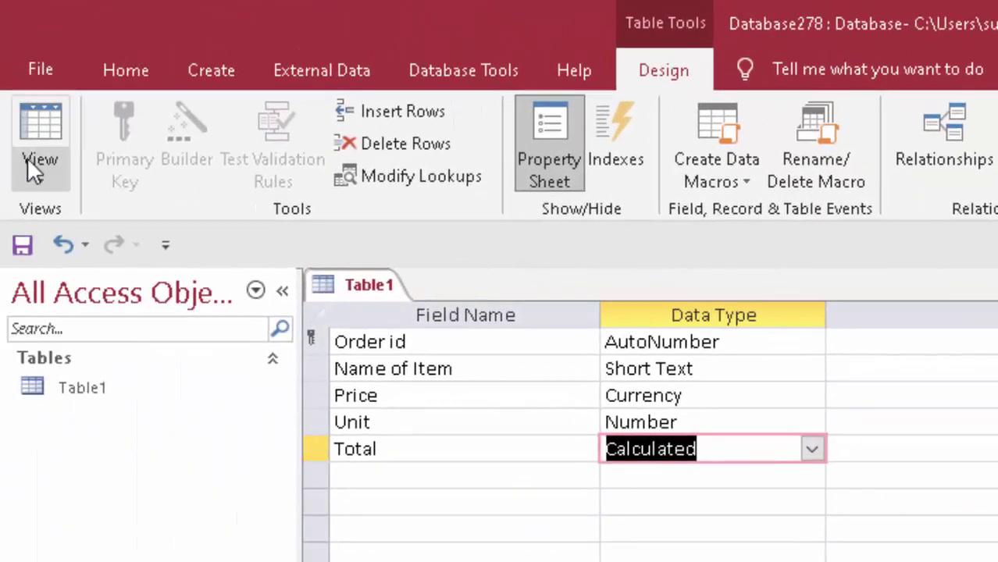
left_click(55, 109)
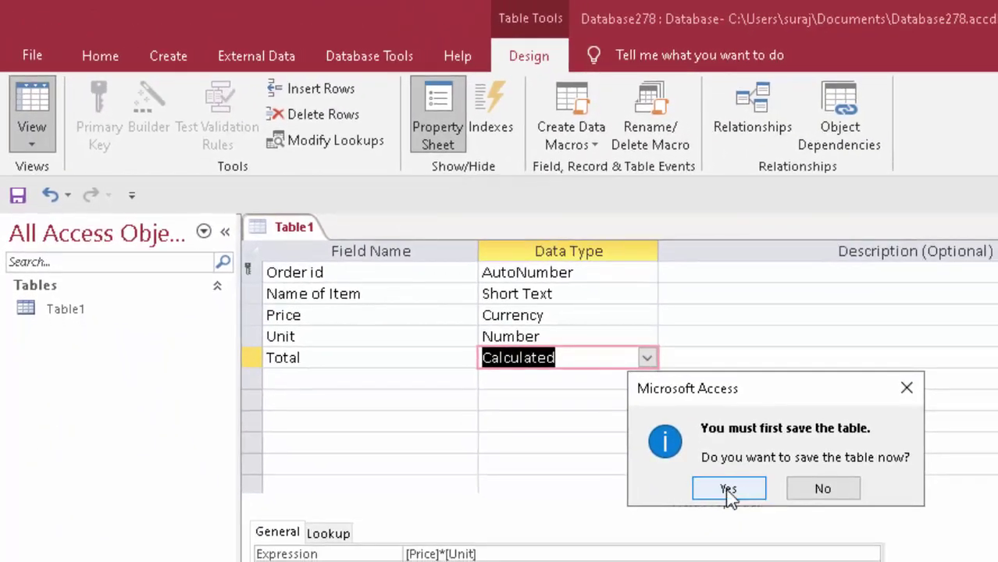
left_click(729, 492)
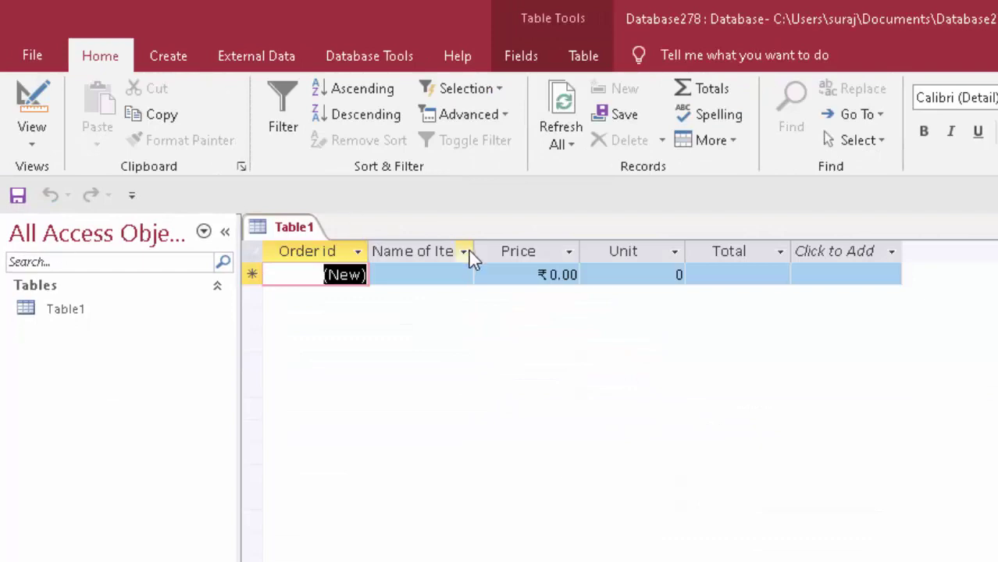
left_click_drag(473, 251, 537, 307)
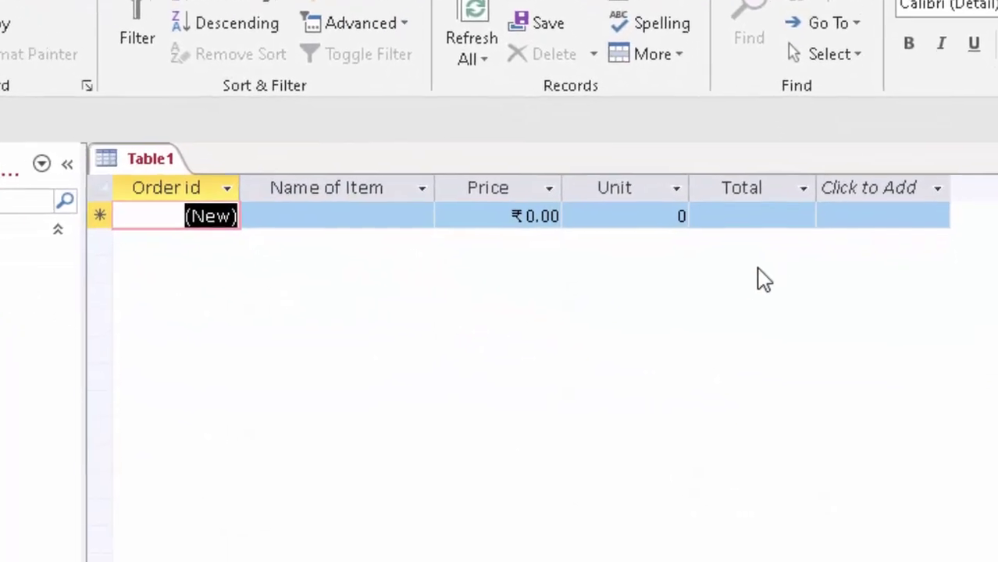
Step: Enter the Keyboard order with price 220 and 34 units
left_click(366, 207)
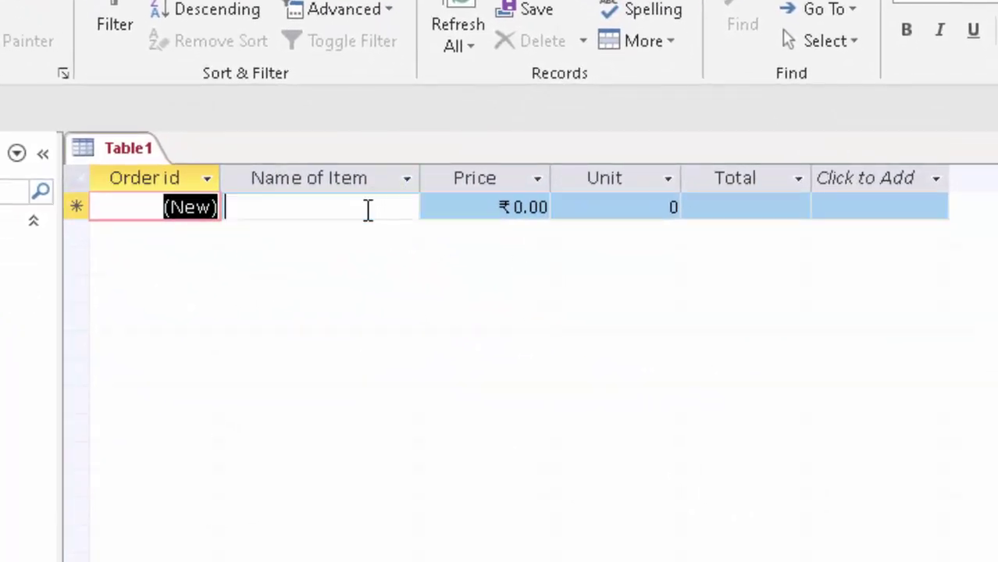
type("K")
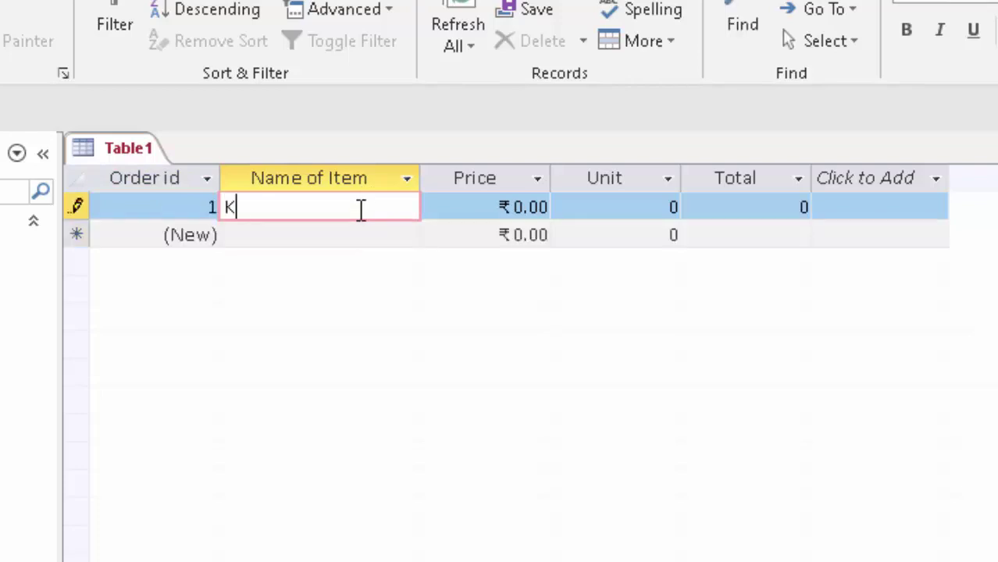
type("eyboard")
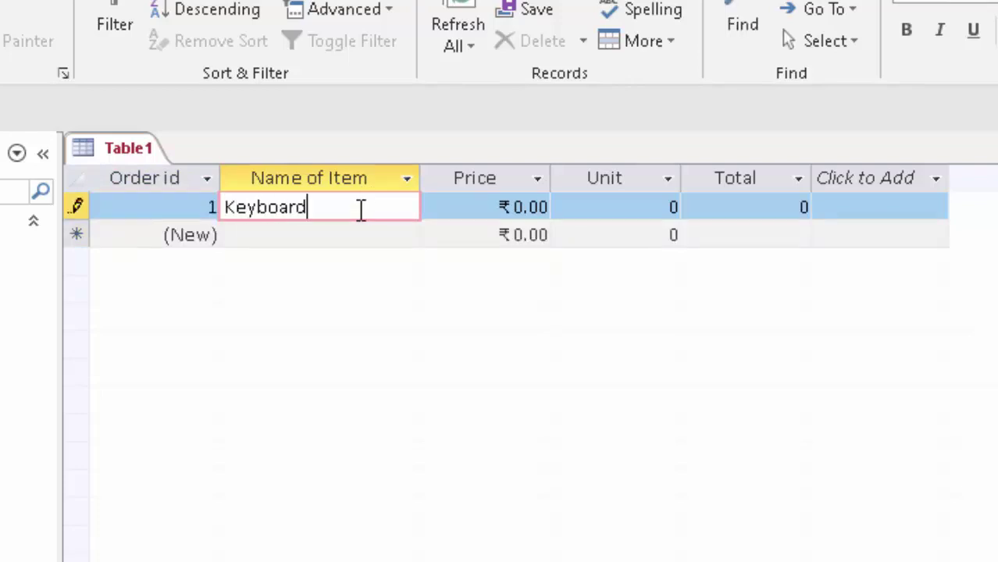
key("Tab")
type("2")
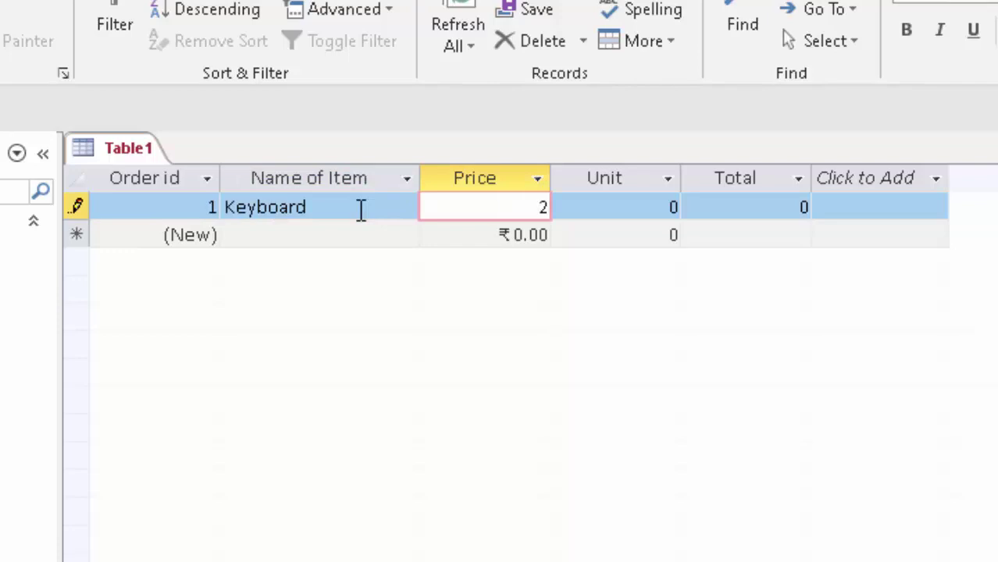
type("20")
key("Tab")
type("3")
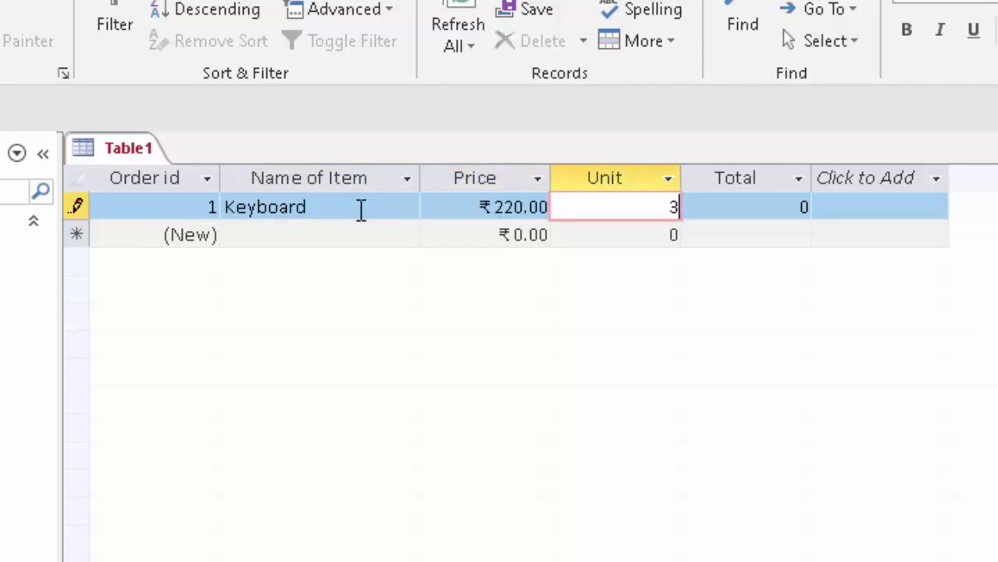
key("Tab")
key("Tab")
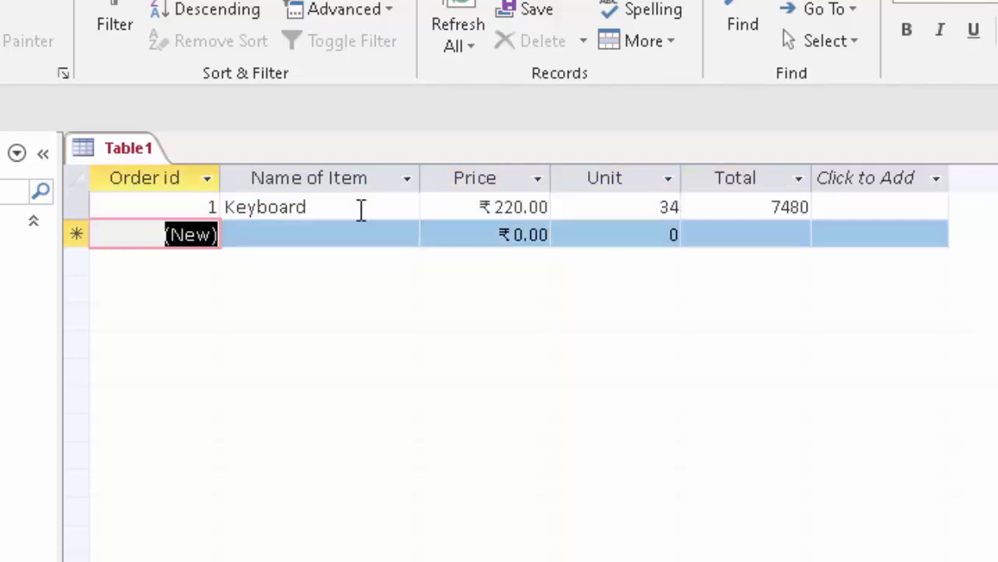
key("Tab")
Step: Enter the Mouse (120, 49 units) and Usb (20, 80 units) orders
type("Mou")
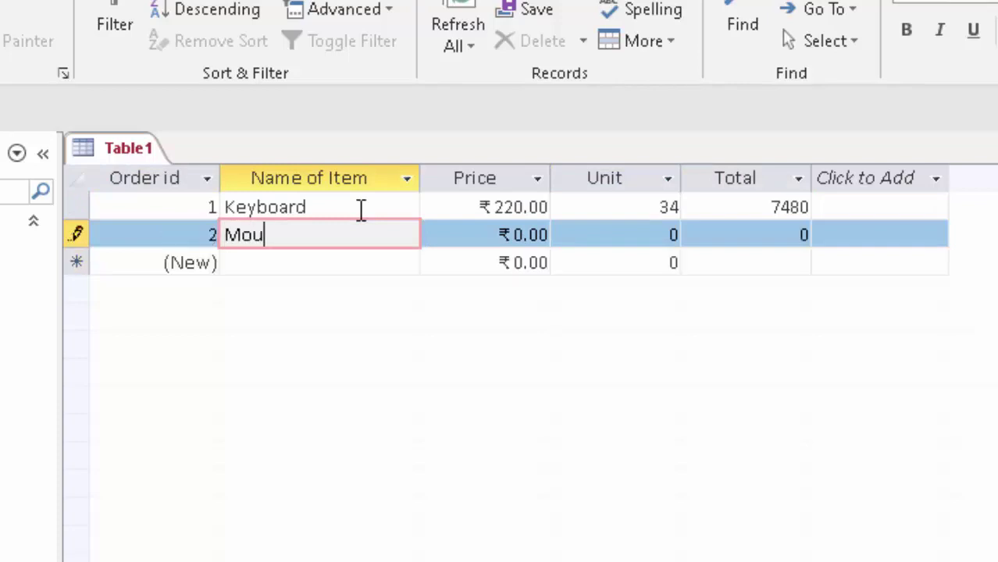
type("se")
key("Tab")
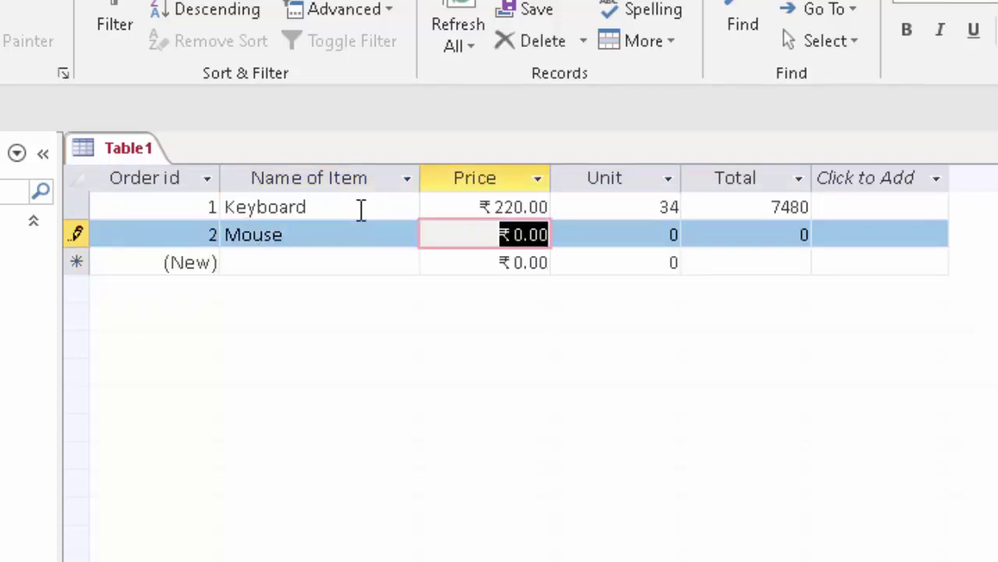
type("120")
key("Tab")
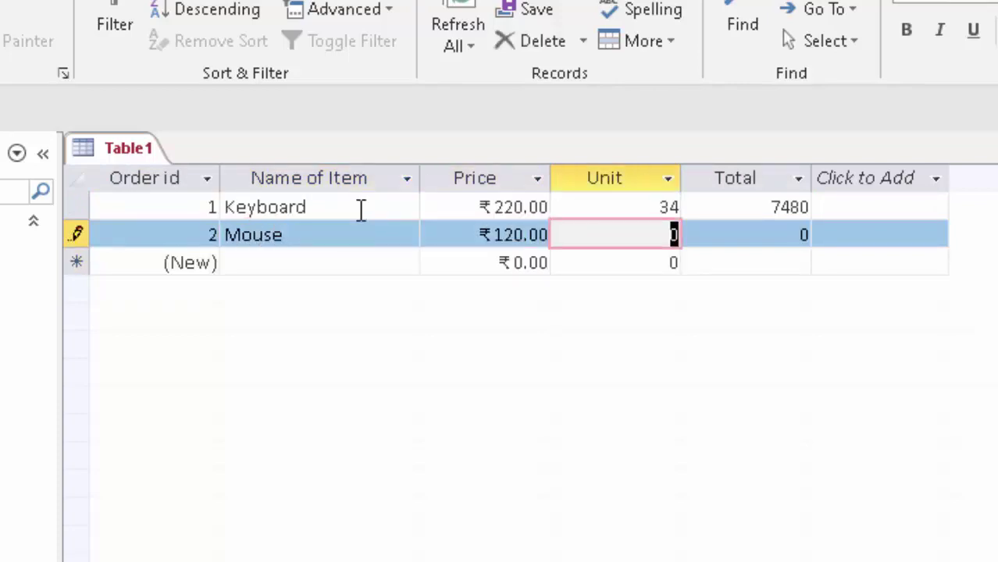
type("49")
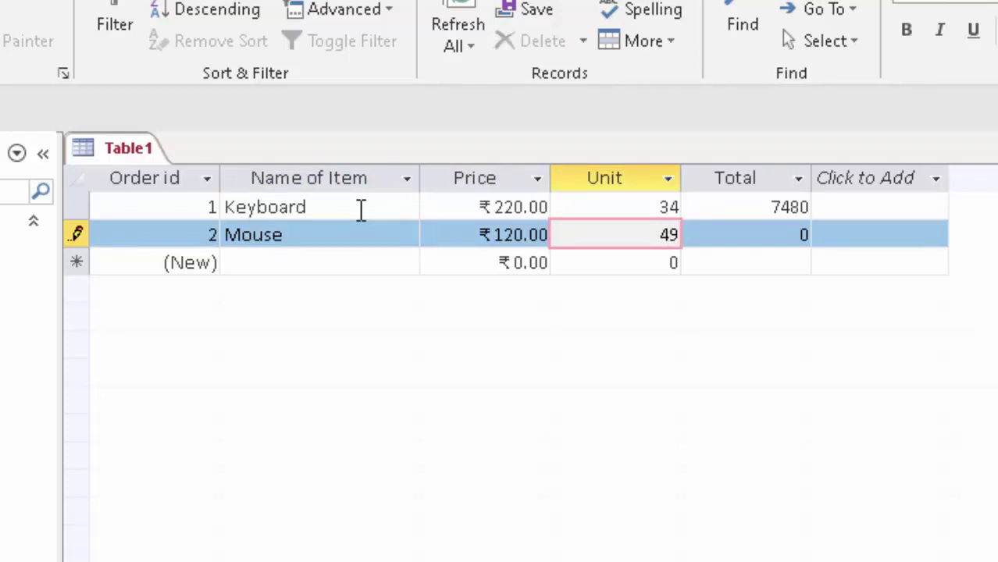
key("Tab")
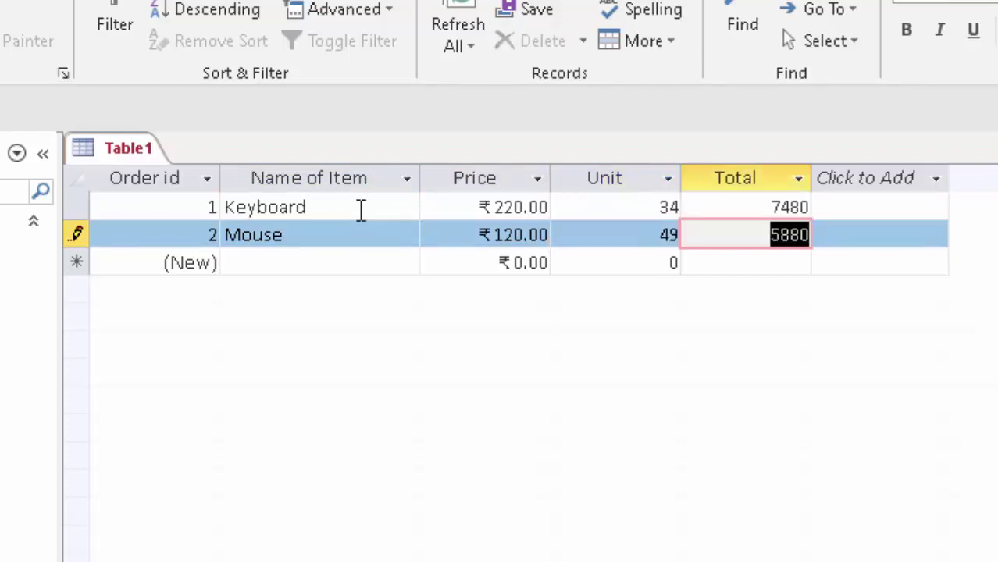
key("Tab")
key("Tab")
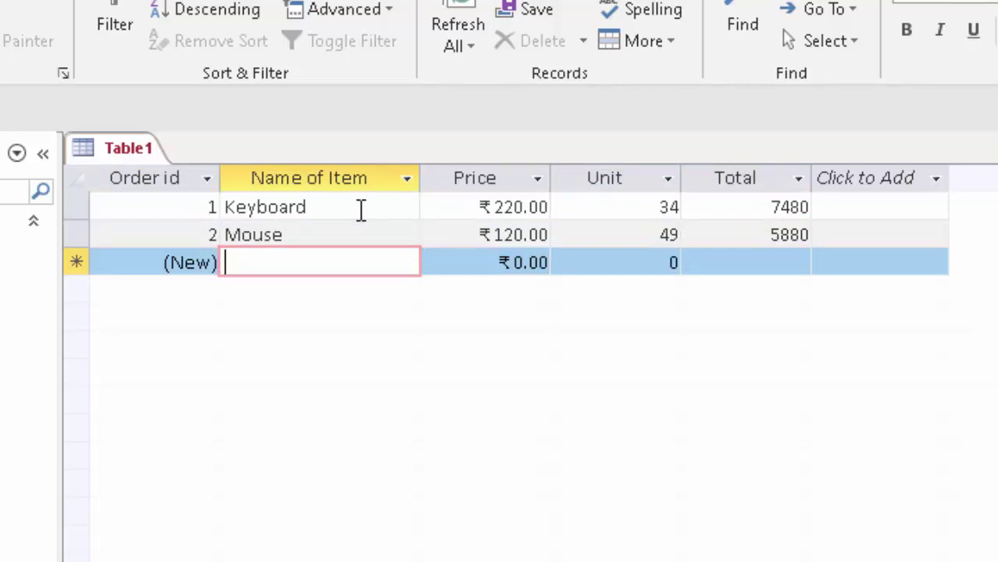
type("U")
key("Tab")
type("20")
key("Tab")
type("80")
key("Tab")
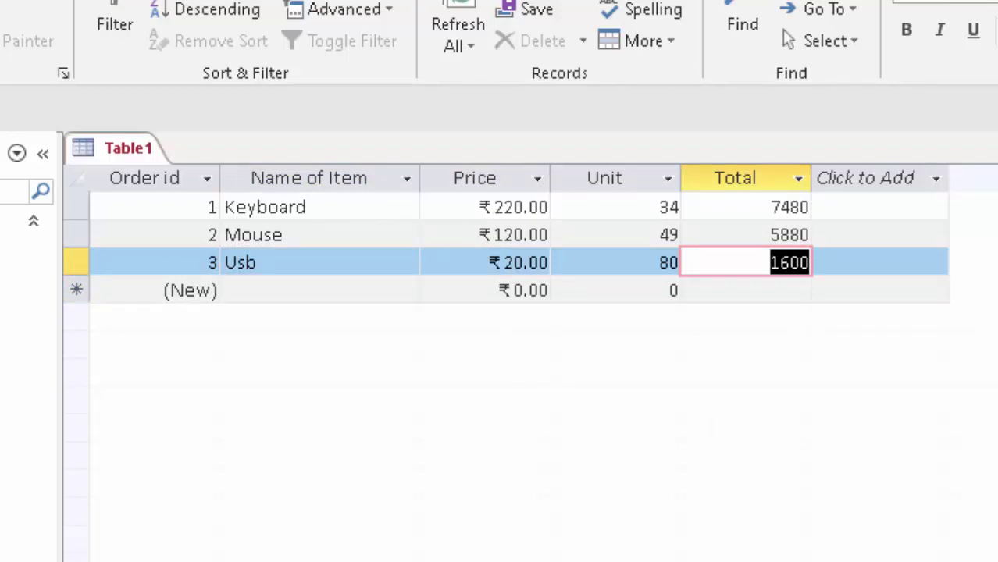
key("alt+c")
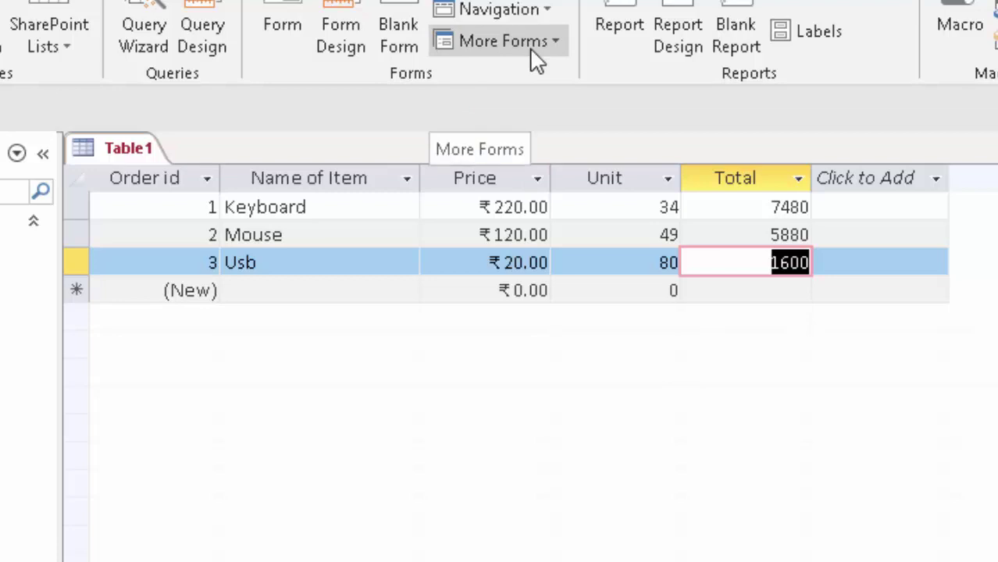
Step: Use the Form Wizard to build a Tabular form with all Table1 fields, opened in Design view
left_click(515, 1)
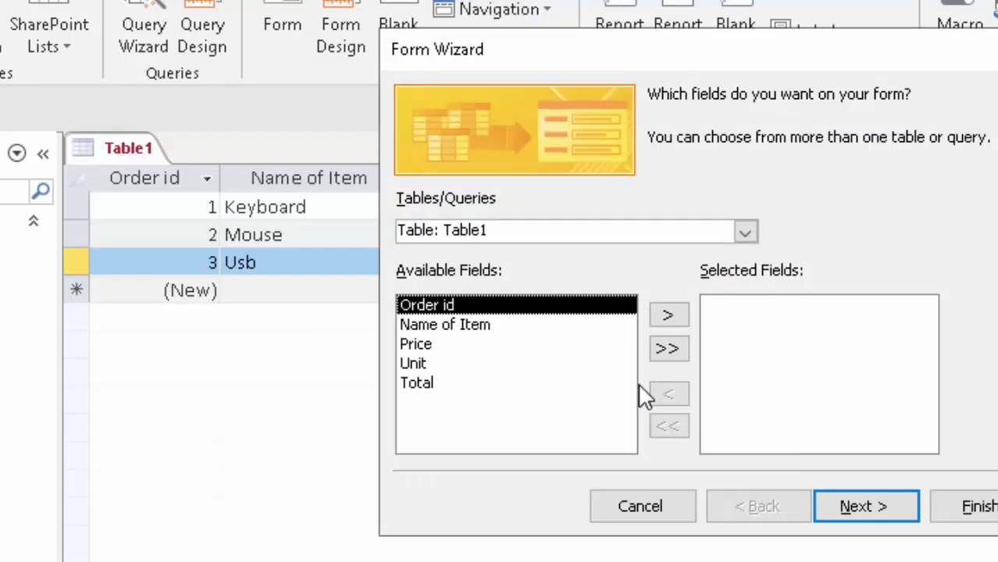
left_click(669, 349)
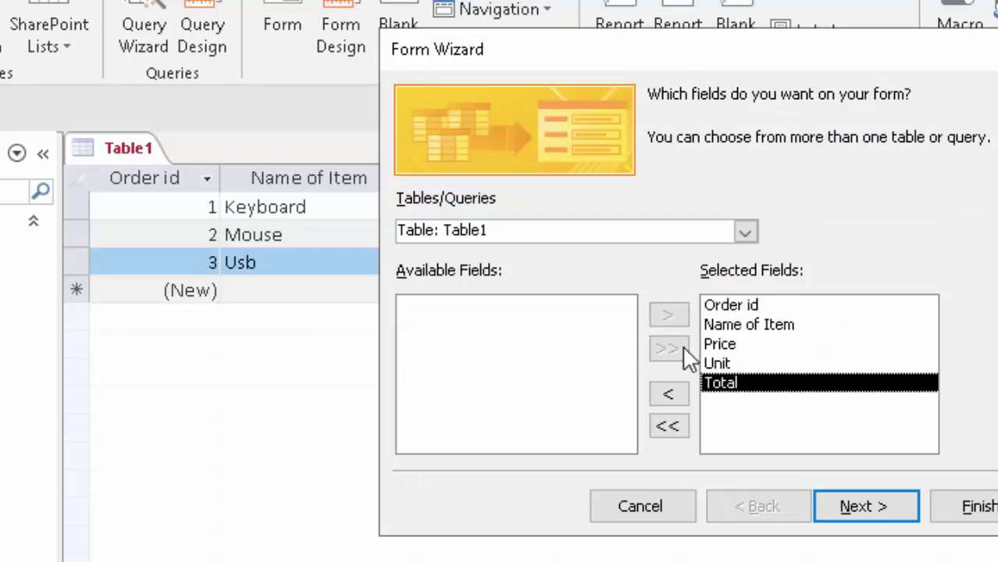
left_click(866, 507)
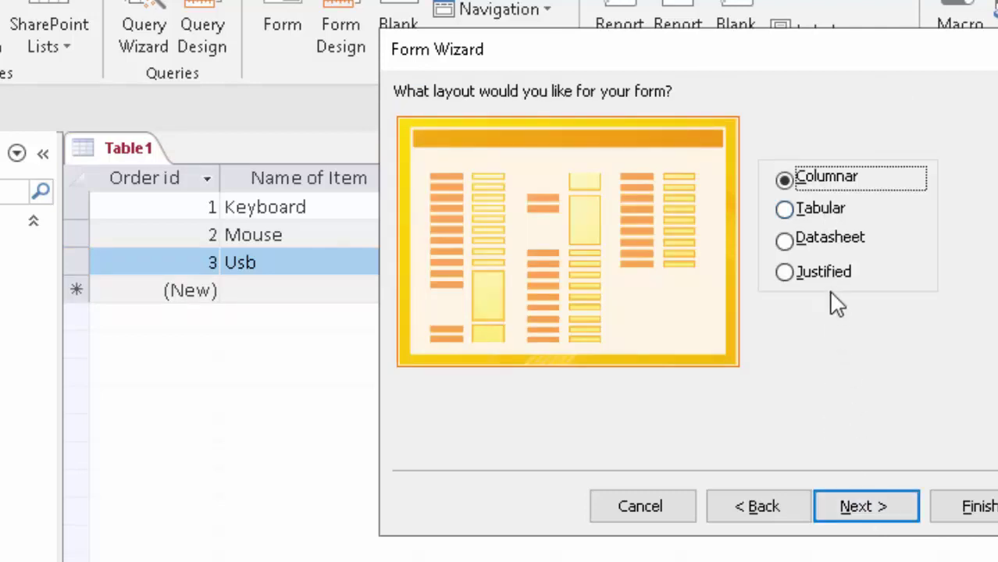
left_click(822, 210)
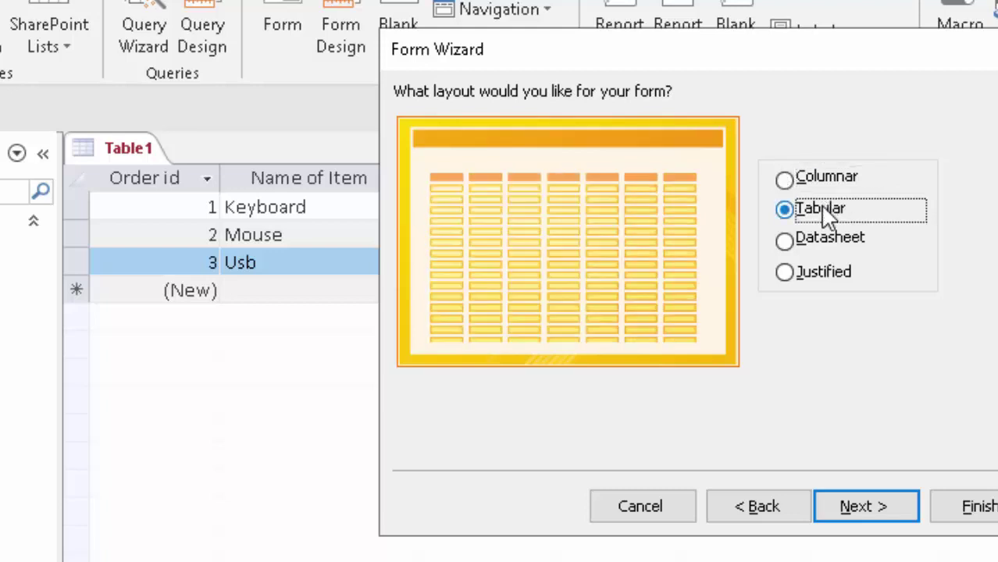
left_click(873, 515)
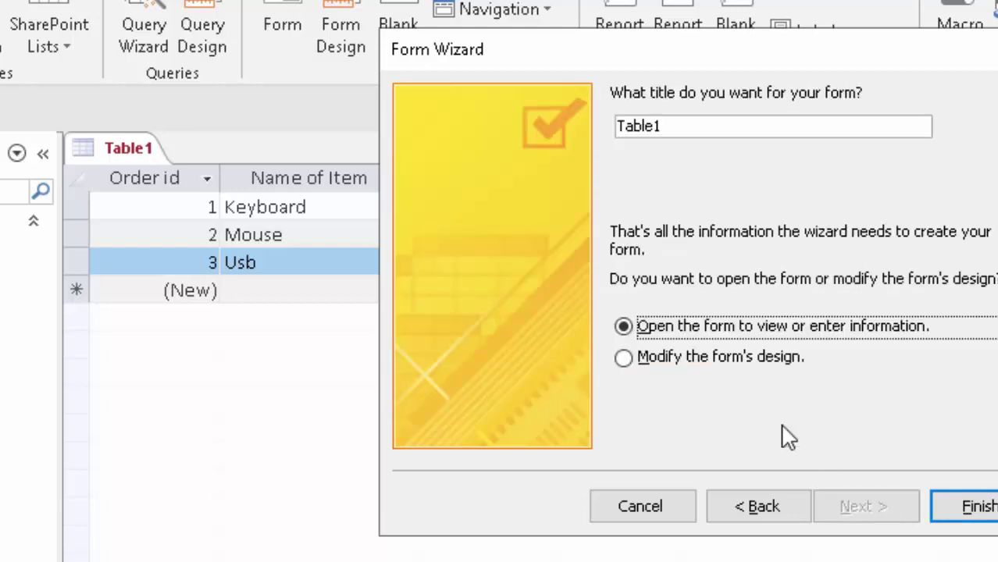
left_click(730, 359)
left_click(966, 504)
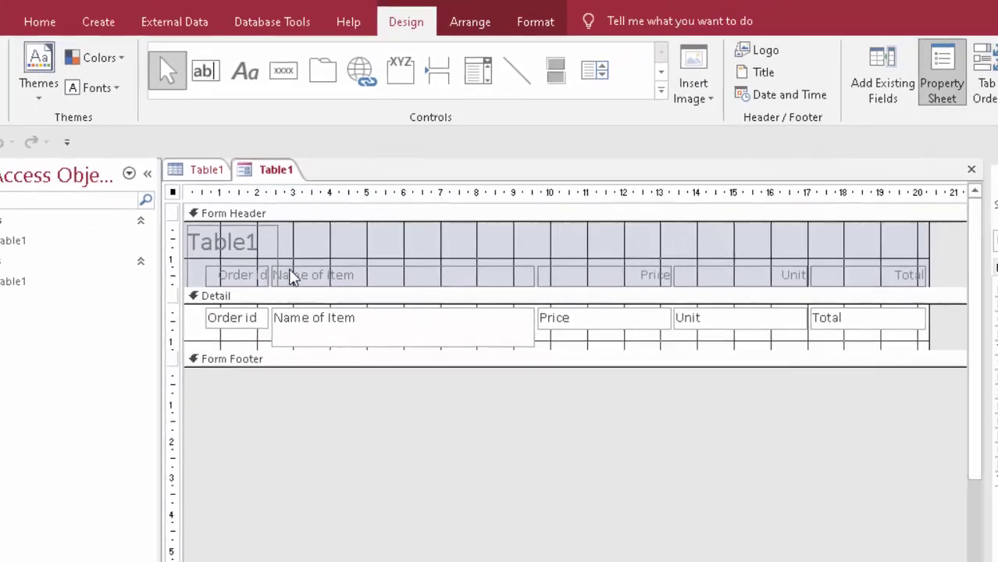
Step: Delete the Table1 header title and narrow the Name of Item box and heading
left_click(273, 255)
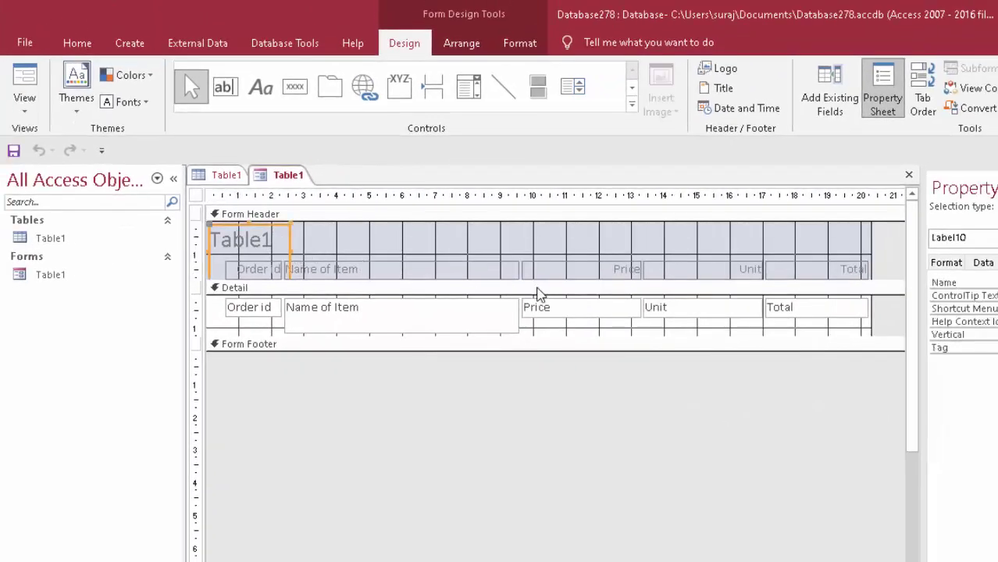
key("Delete")
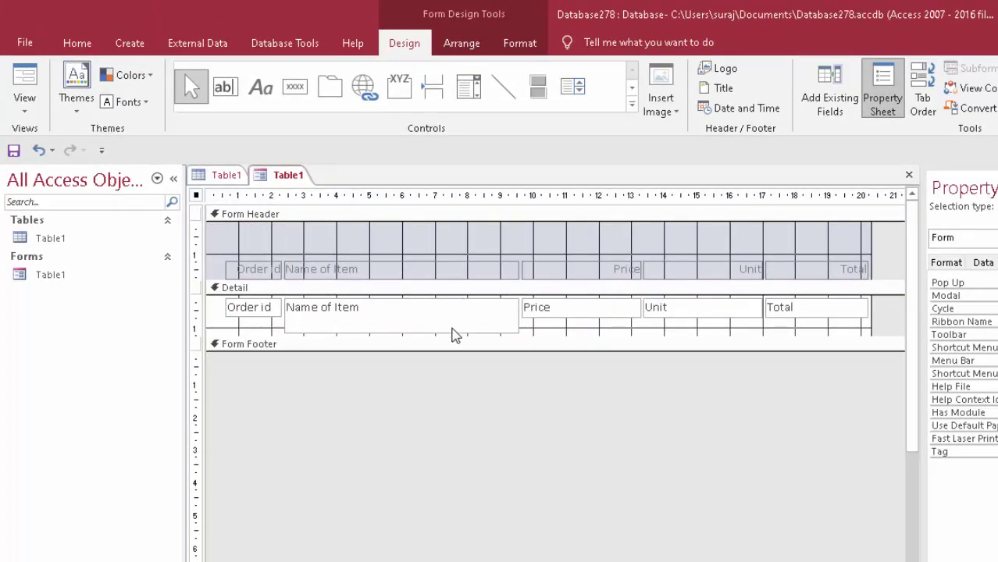
left_click(451, 328)
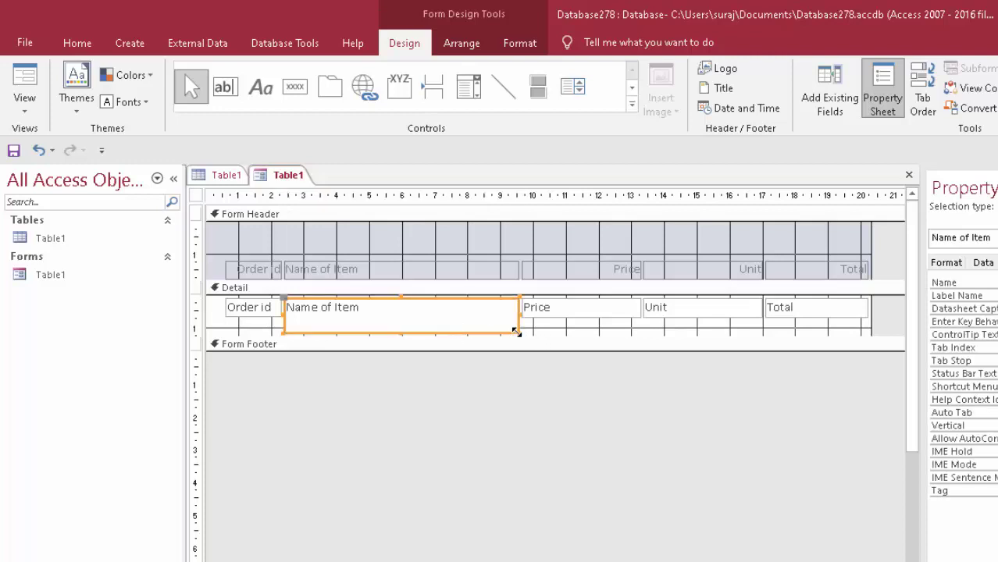
left_click_drag(515, 331, 436, 321)
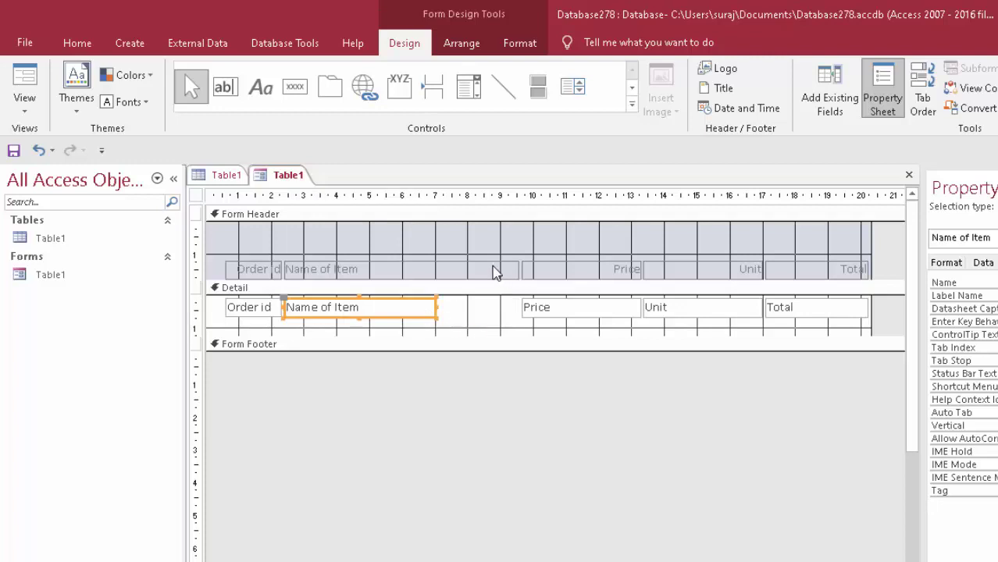
left_click(494, 271)
mouse_move(517, 271)
left_mouse_down()
mouse_move(424, 286)
mouse_move(434, 292)
left_mouse_up()
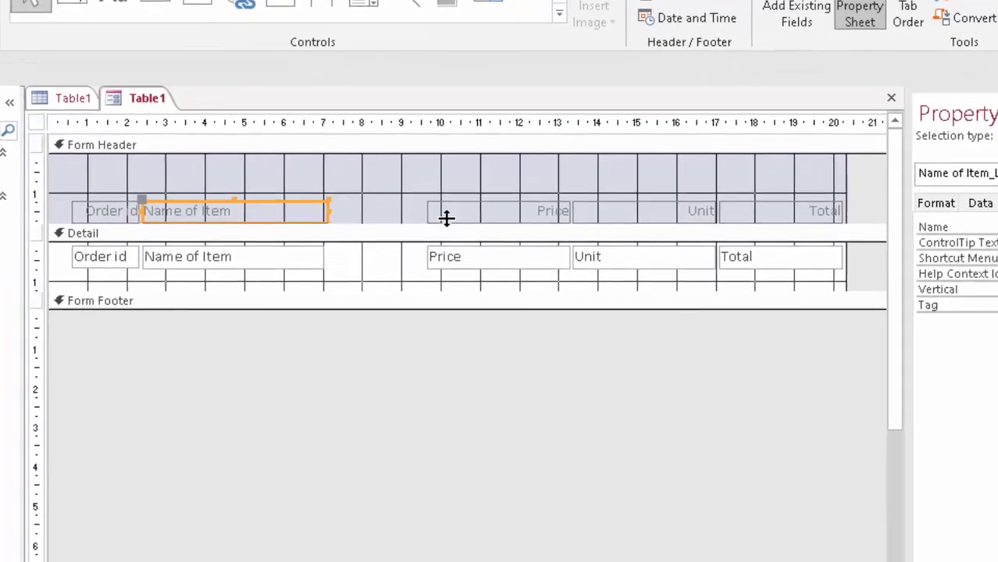
Step: Narrow the Price heading and box and shift both left beside Name of Item
left_click(537, 273)
left_click_drag(444, 213, 344, 217)
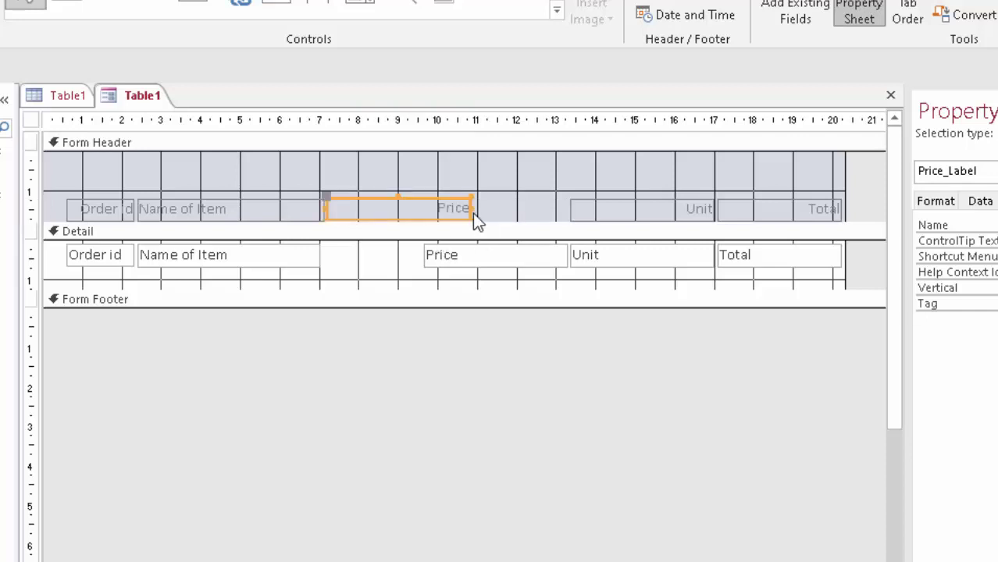
left_click_drag(471, 207, 415, 209)
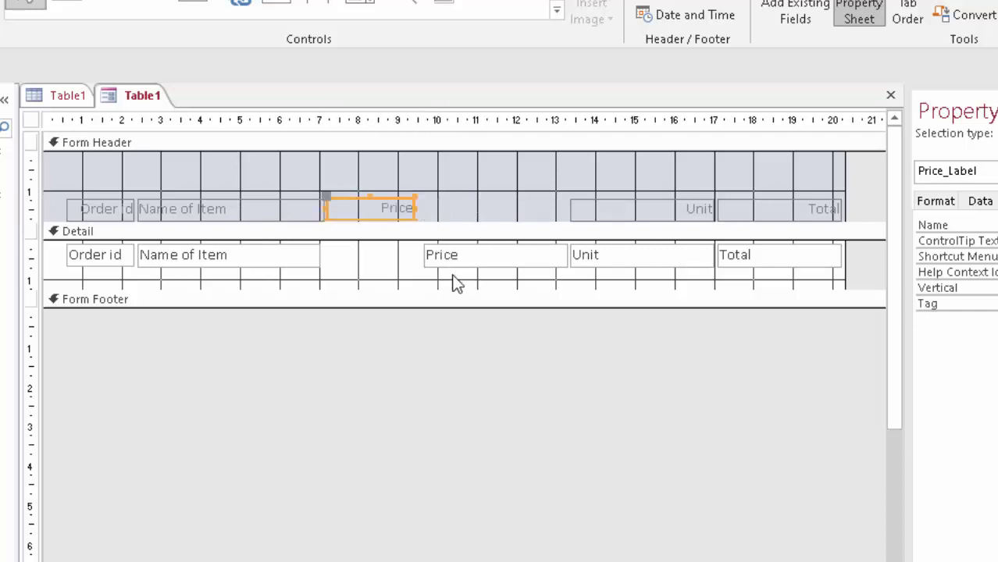
left_click_drag(477, 266, 389, 267)
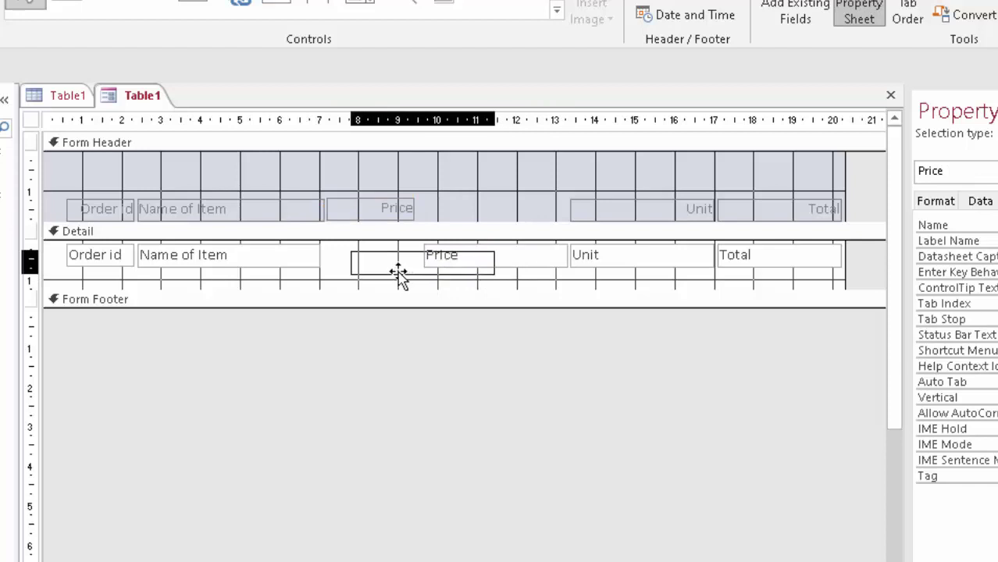
left_click_drag(388, 267, 395, 267)
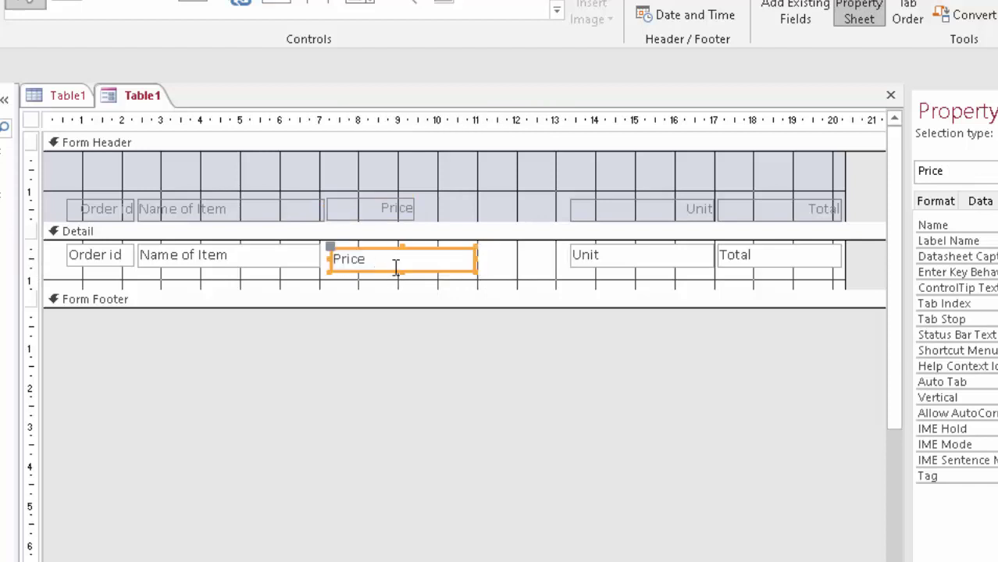
left_click_drag(475, 255, 394, 265)
left_click_drag(394, 266, 393, 267)
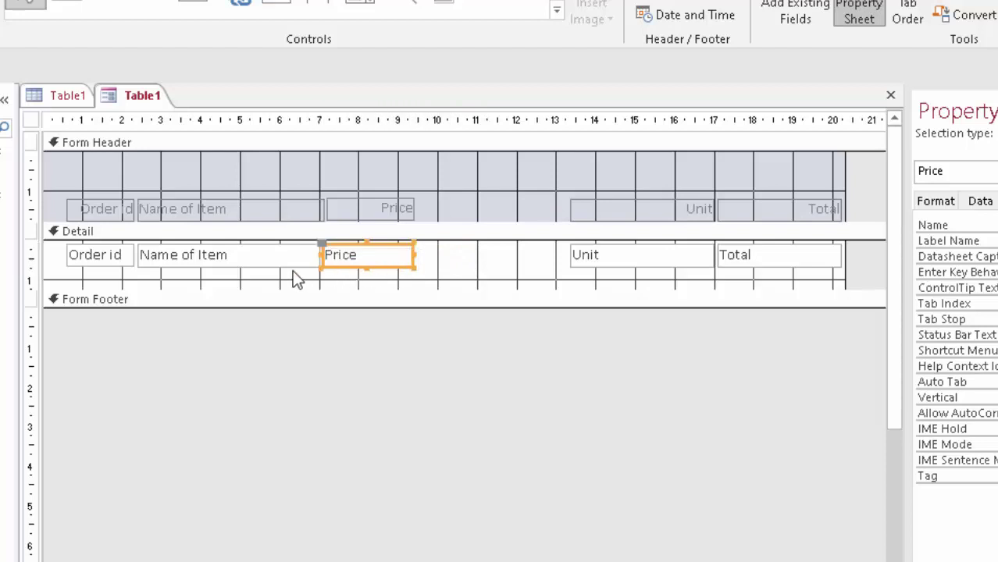
left_click(291, 260)
Step: Narrow the Name of Item field and heading, then slide Price heading and box left
left_click_drag(310, 255, 245, 257)
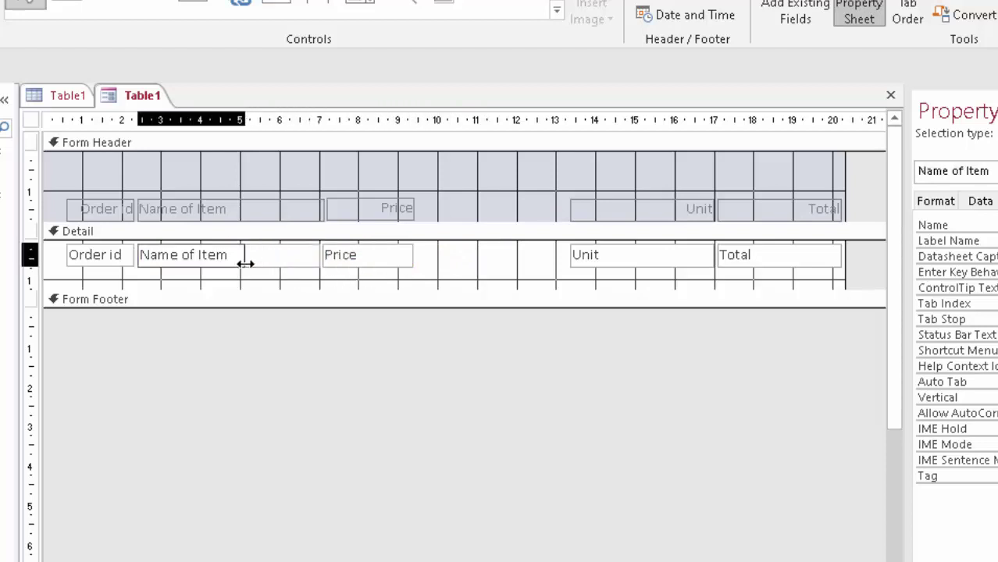
left_click(279, 220)
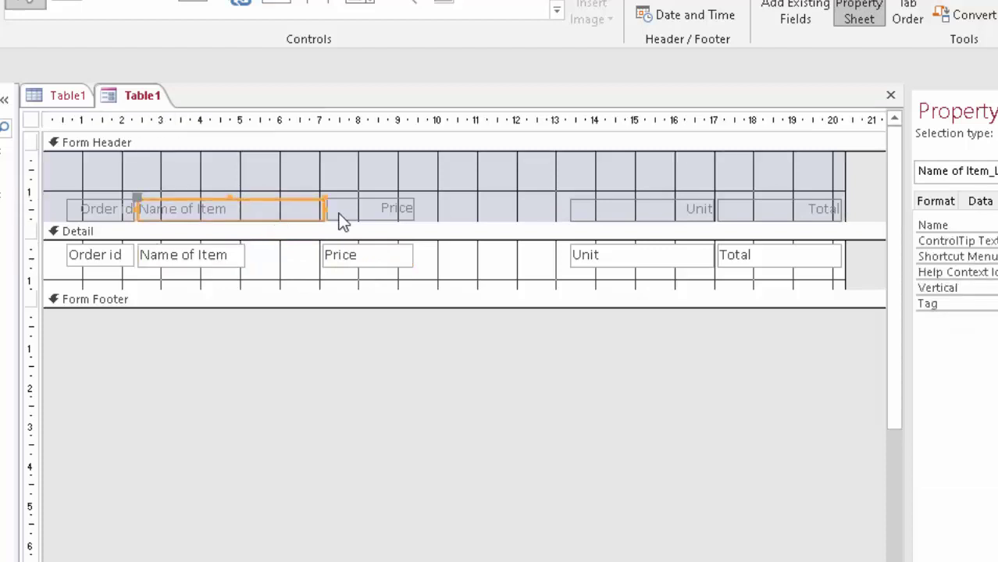
left_click_drag(324, 207, 237, 228)
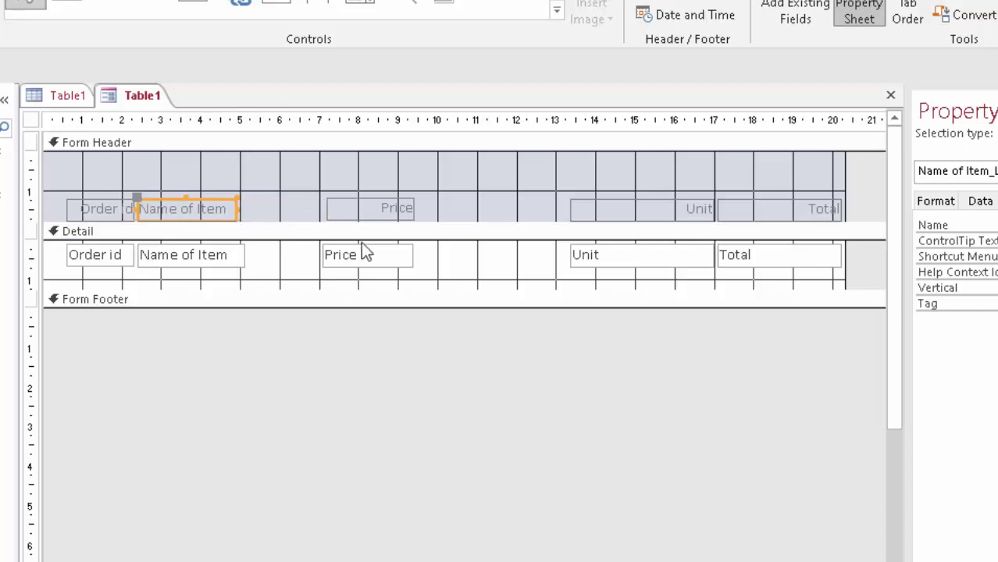
left_click_drag(372, 219, 296, 216)
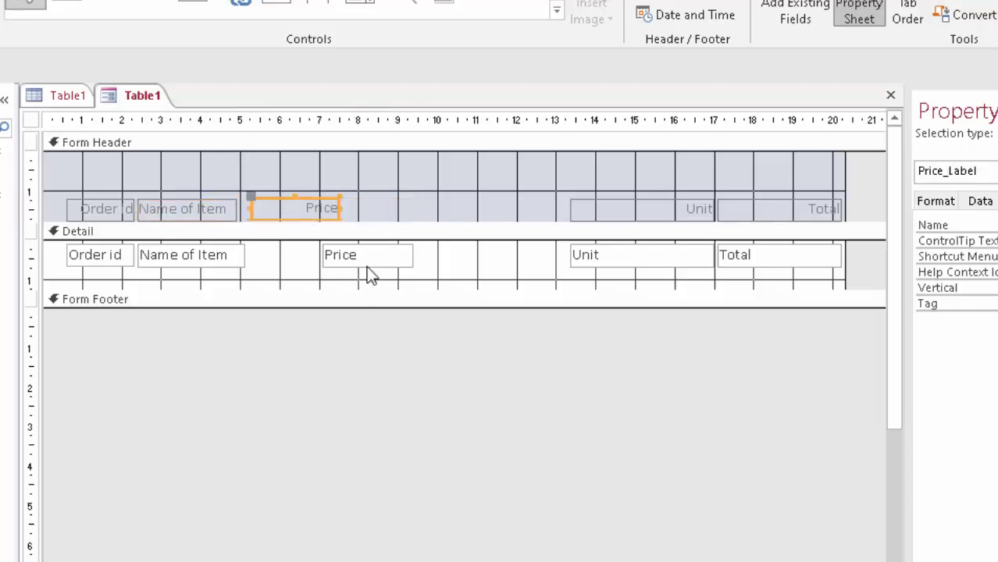
left_click_drag(367, 265, 296, 270)
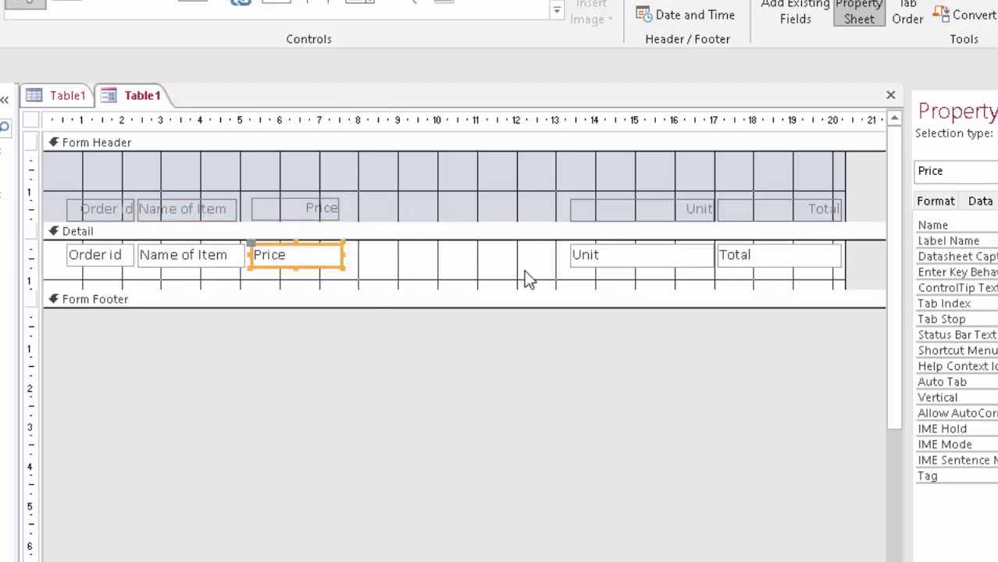
Step: Narrow the Unit field and heading, move them beside Price, and delete the Total heading
left_click(697, 255)
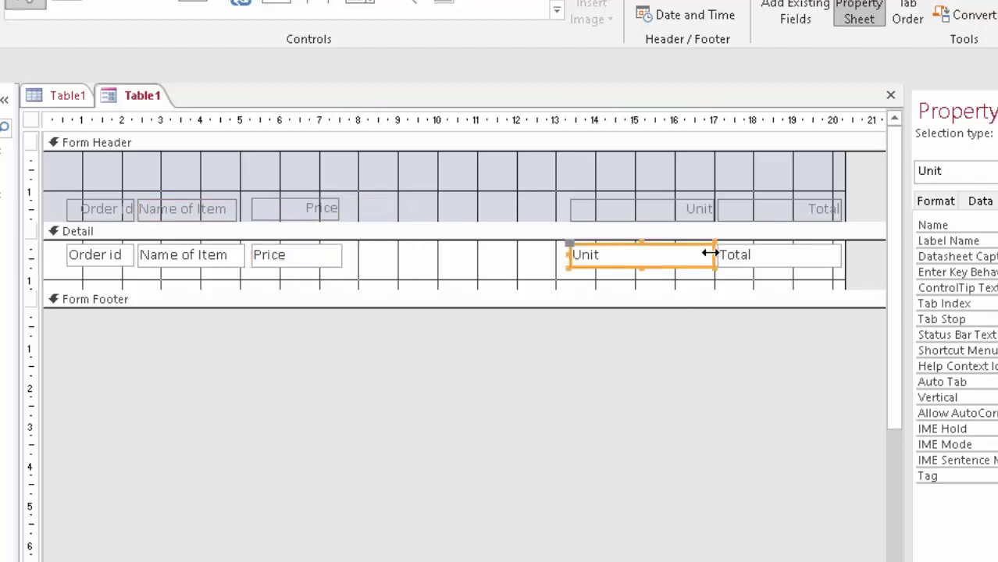
left_click_drag(709, 253, 626, 256)
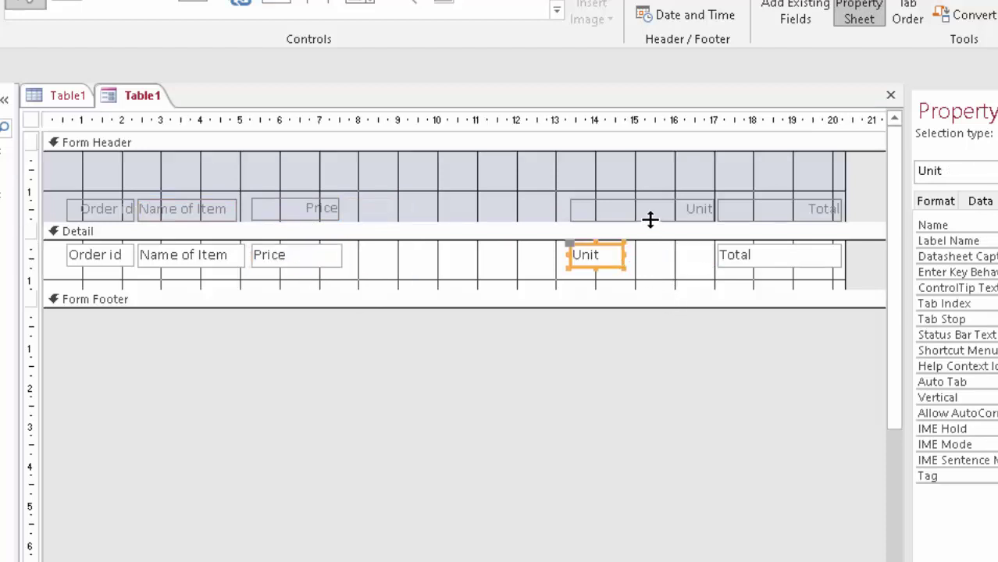
left_click(691, 212)
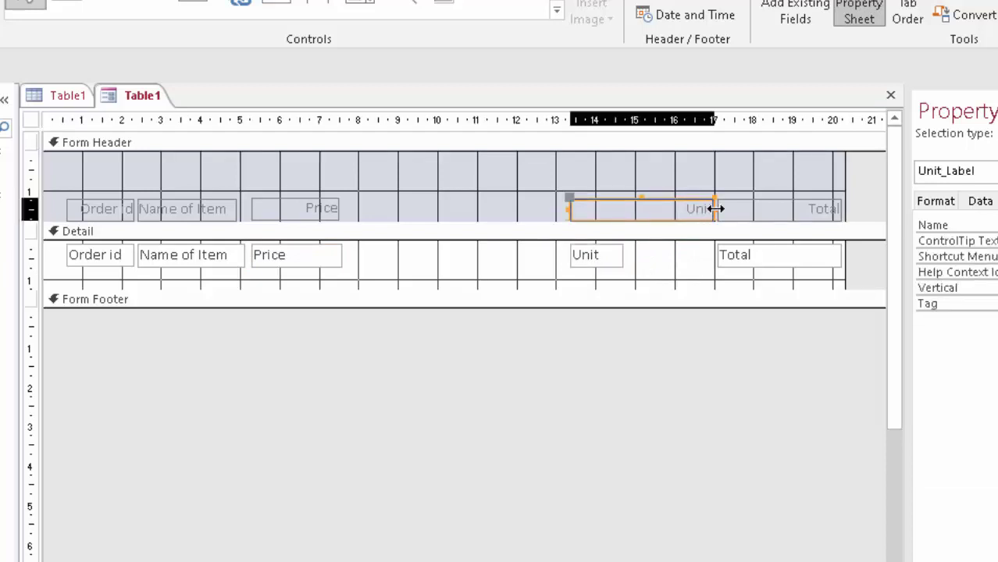
left_click_drag(716, 208, 622, 226)
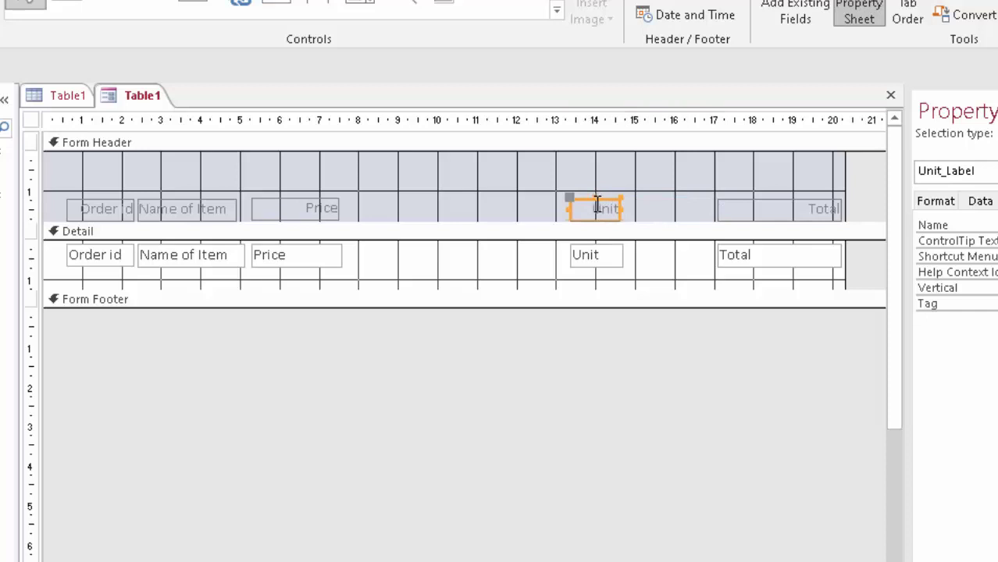
left_click(546, 215)
left_click_drag(567, 208, 357, 208)
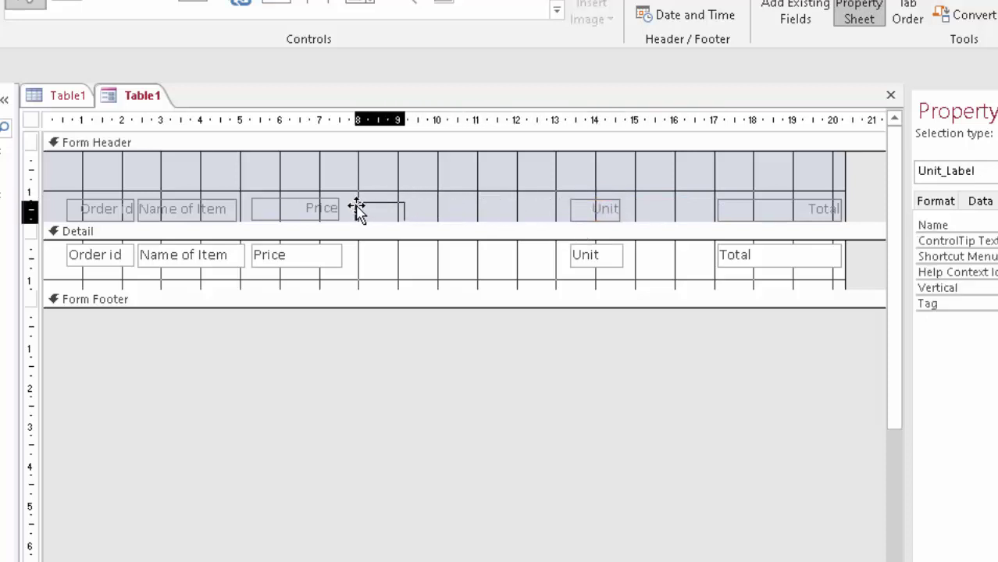
left_click_drag(571, 266, 362, 263)
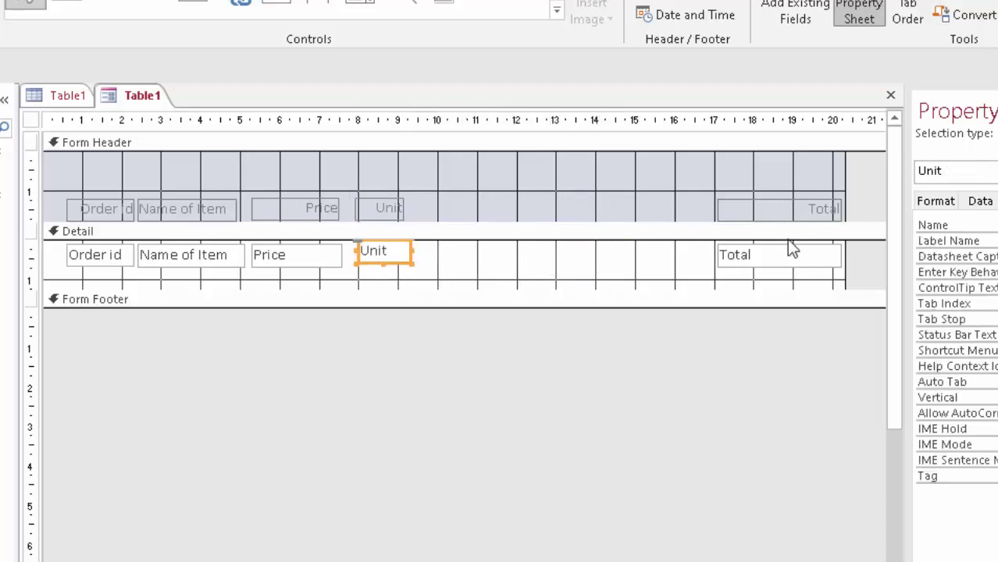
left_click(763, 217)
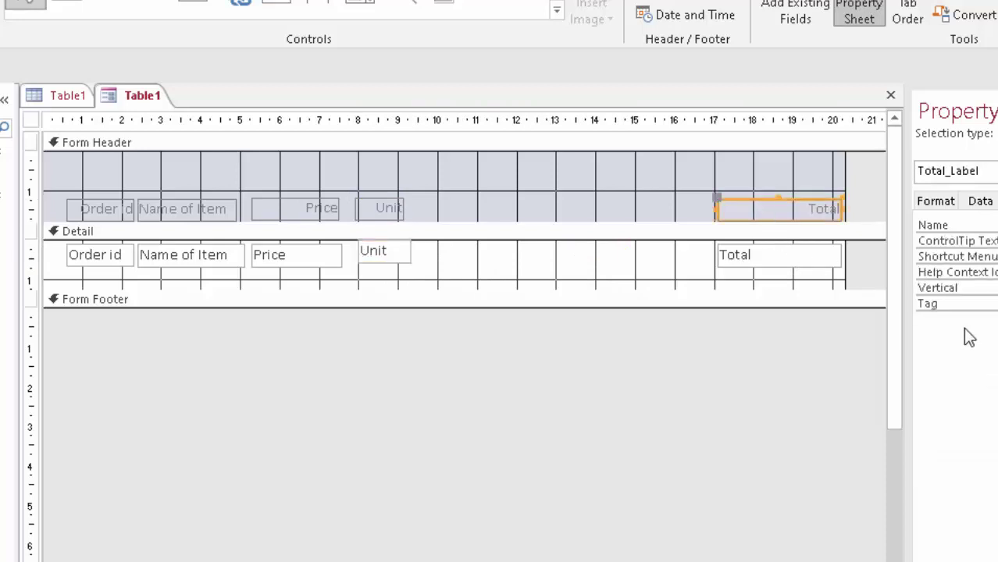
key("Delete")
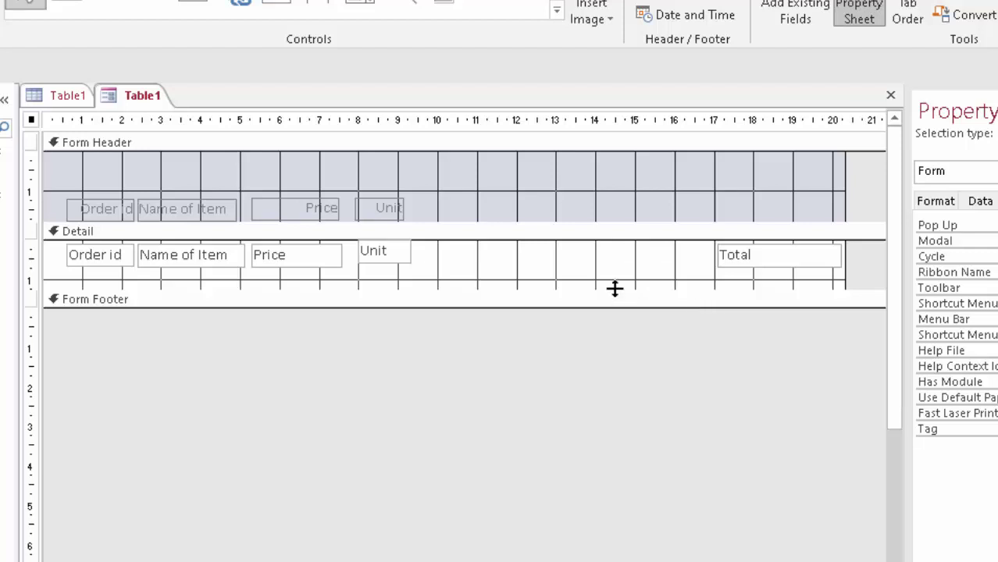
Step: Enlarge the Detail section, drop the Total box to its bottom, and select all controls
left_click_drag(614, 289, 625, 515)
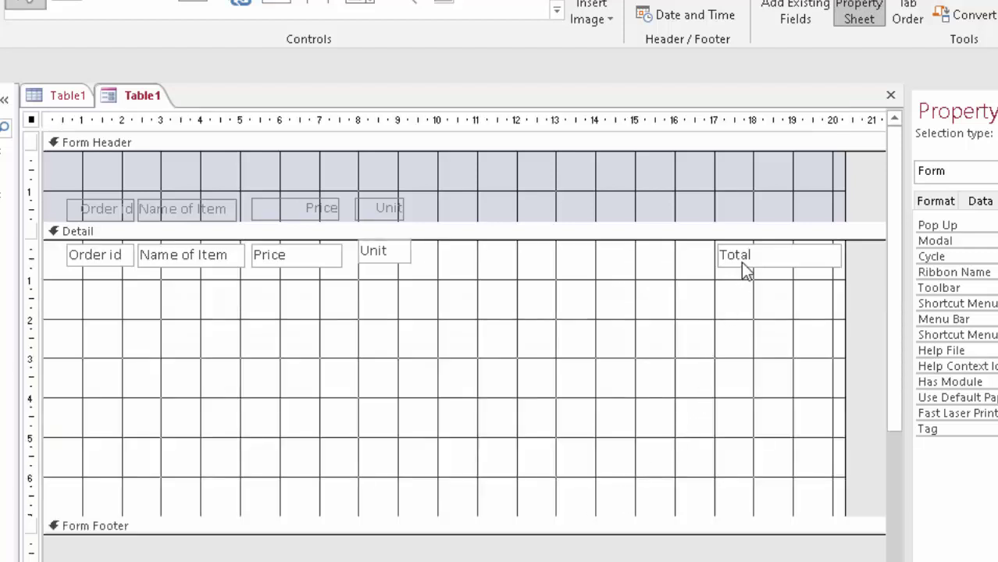
mouse_move(744, 269)
left_mouse_down()
mouse_move(486, 506)
mouse_move(429, 505)
left_mouse_up()
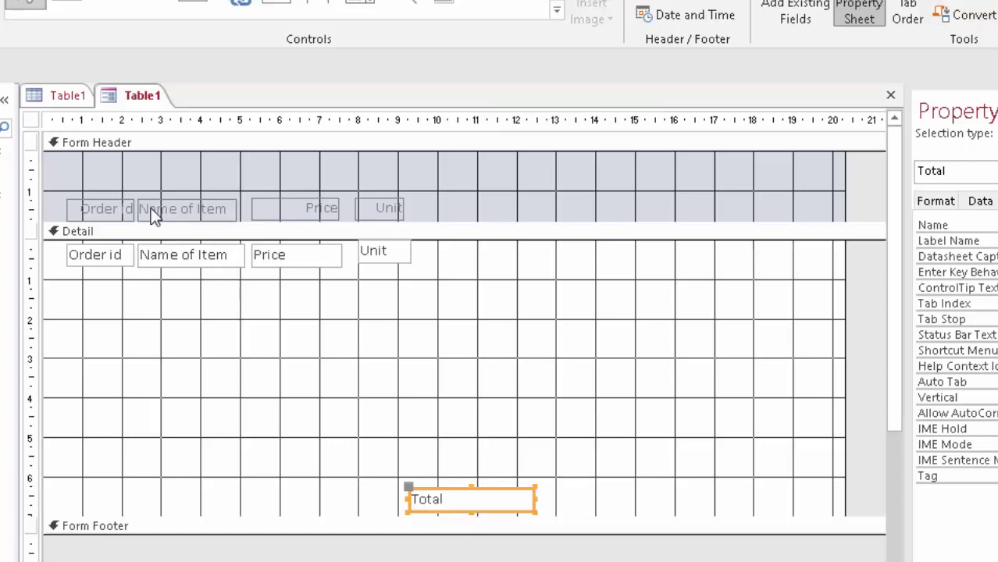
left_click_drag(62, 174, 550, 513)
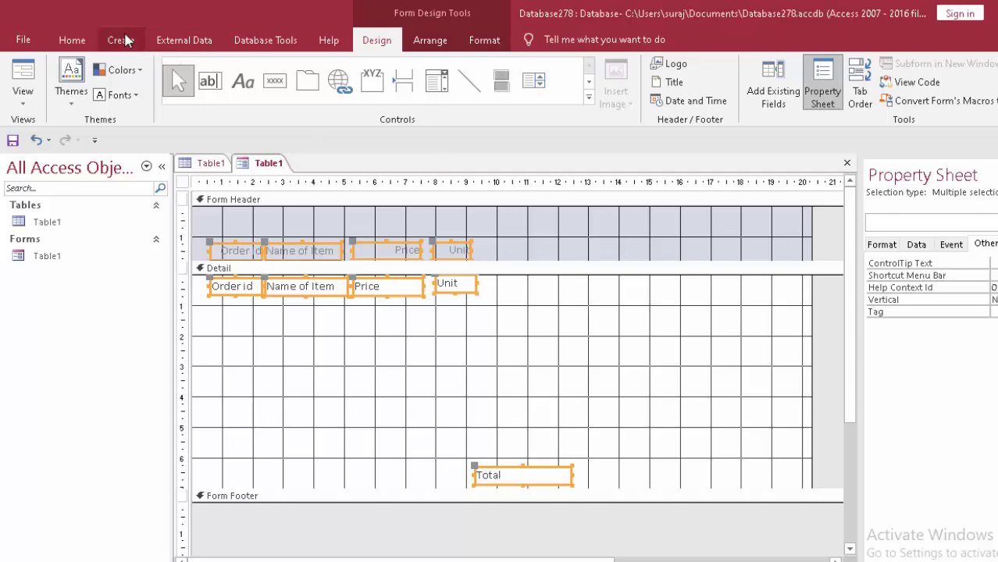
Step: Give all selected headings and fields bold text with Automatic (black) font colour
left_click(93, 41)
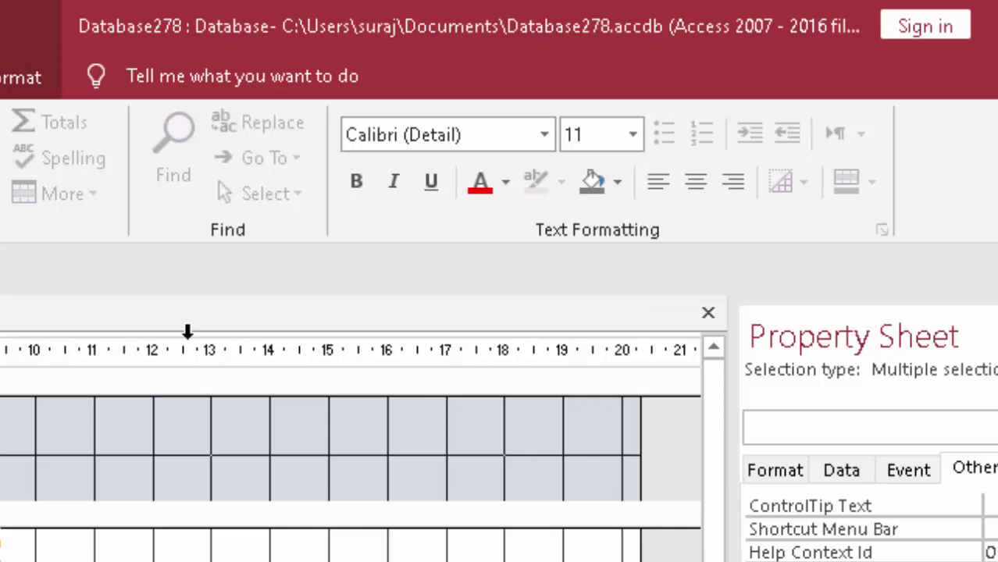
left_click(507, 186)
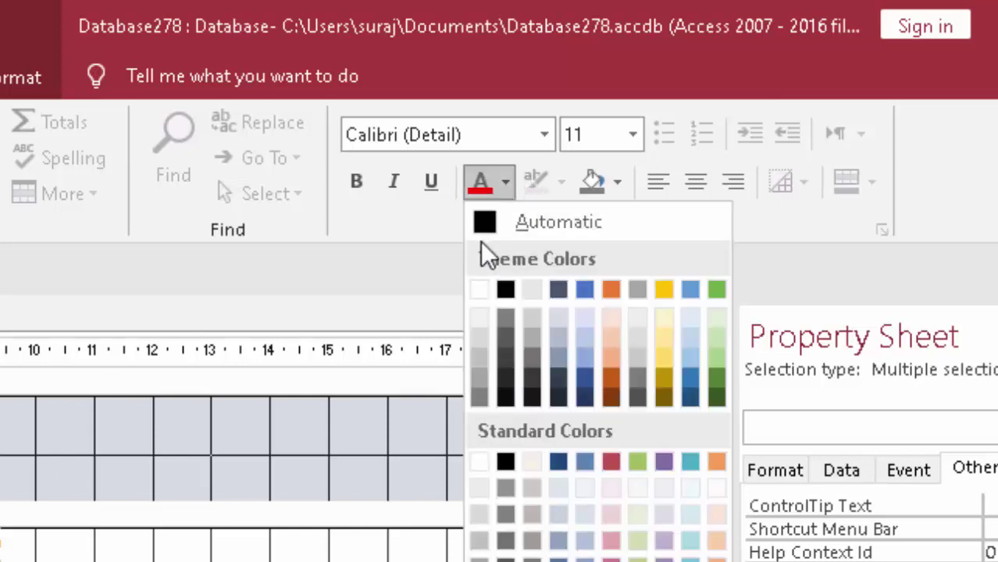
left_click(480, 221)
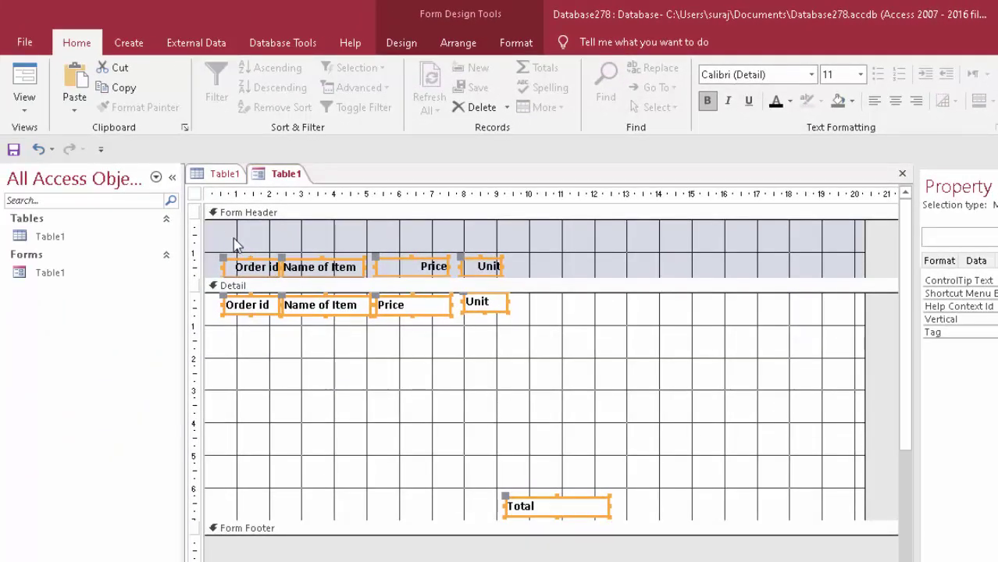
left_click(411, 483)
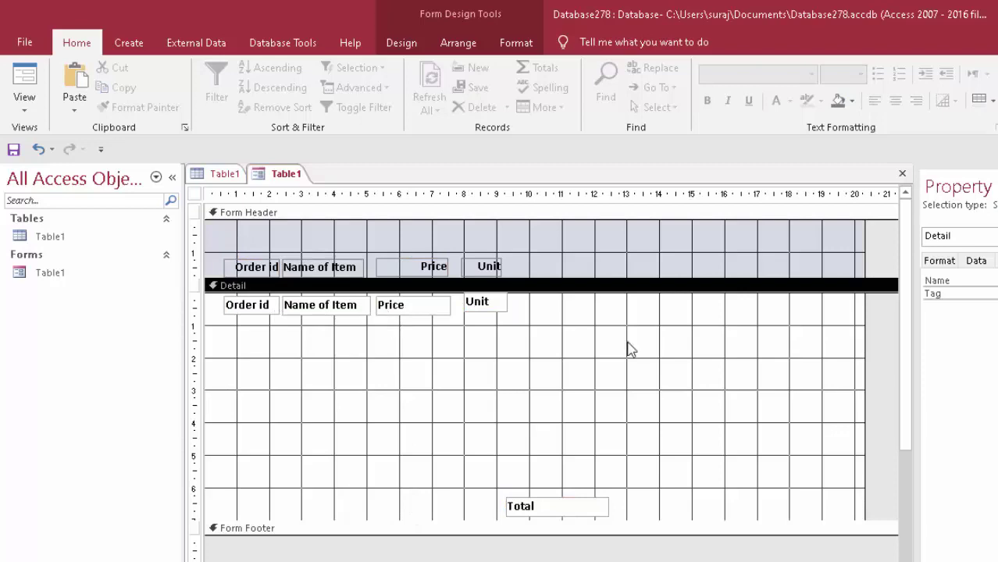
Step: Fill the Form Header section with pink
left_click(570, 258)
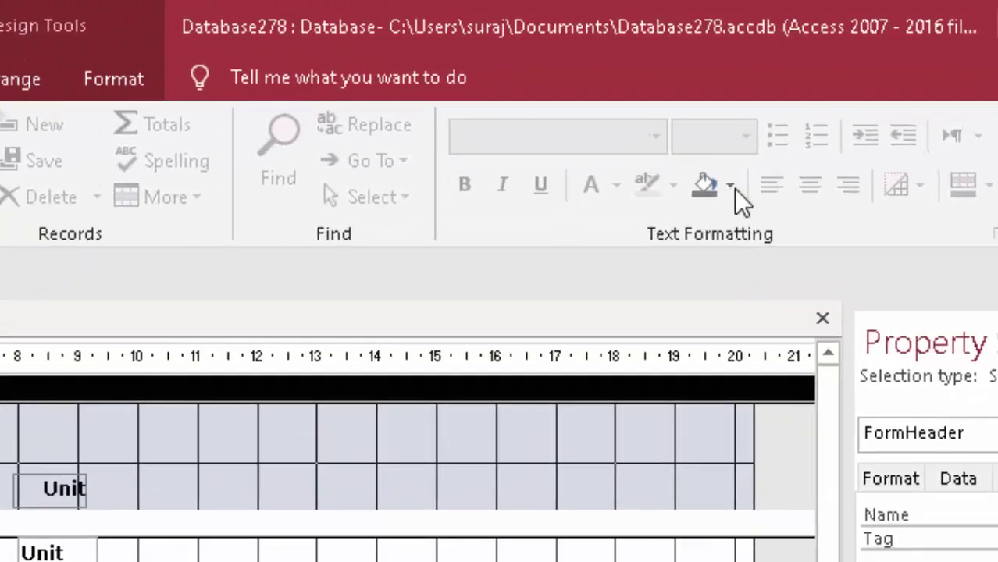
left_click(732, 186)
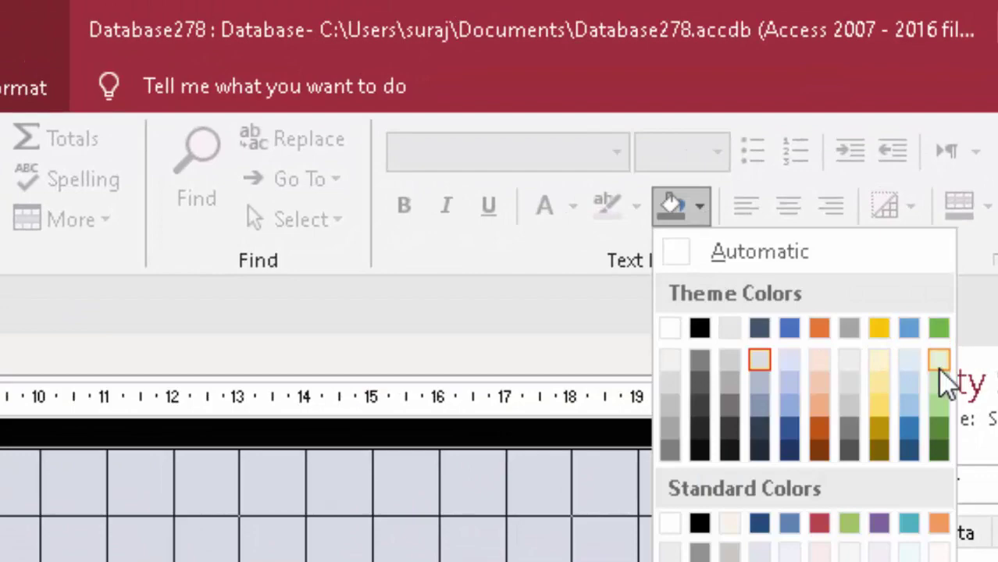
left_click(848, 550)
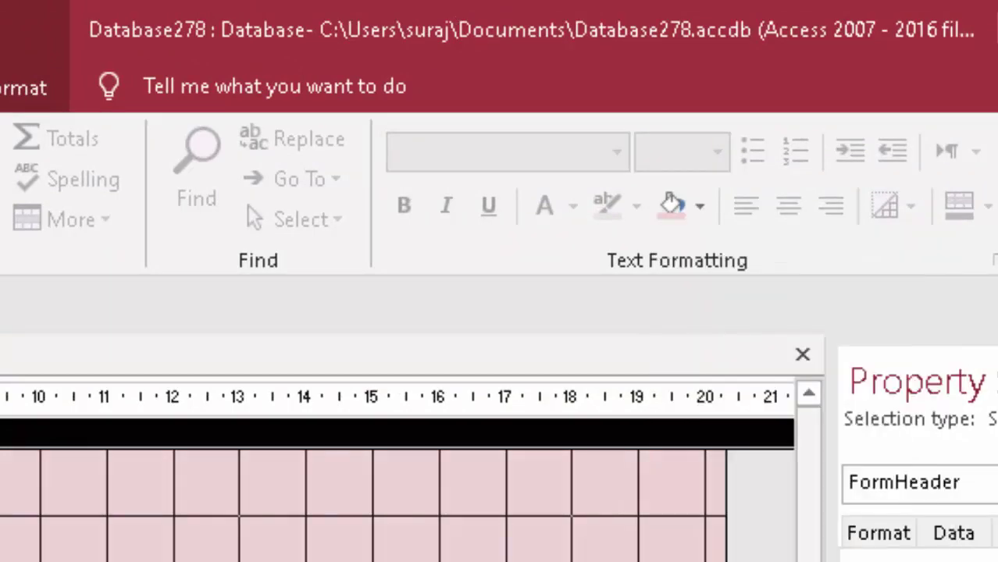
Step: Fill the Detail section with light orange and move the Total box slightly left
left_click(773, 550)
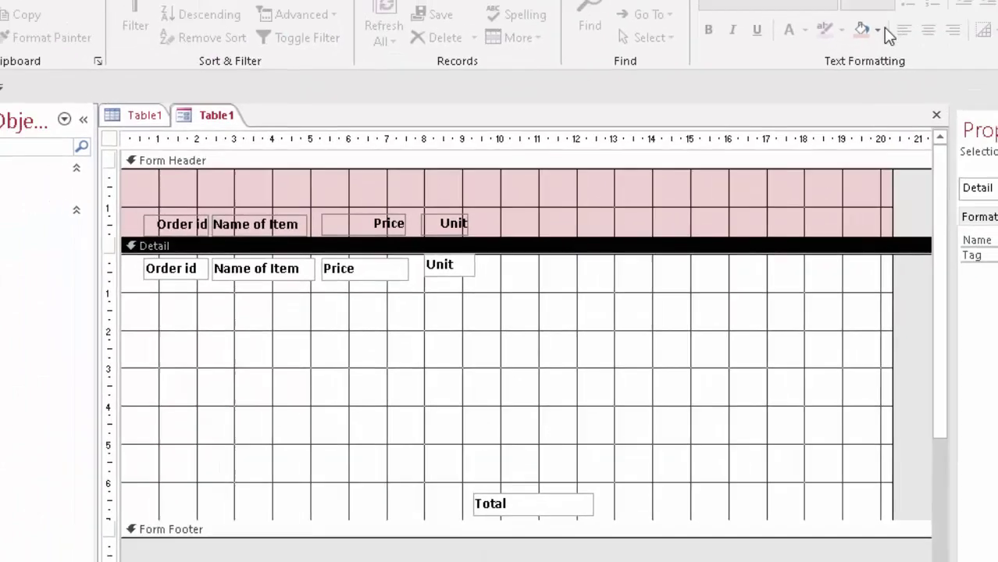
left_click(914, 6)
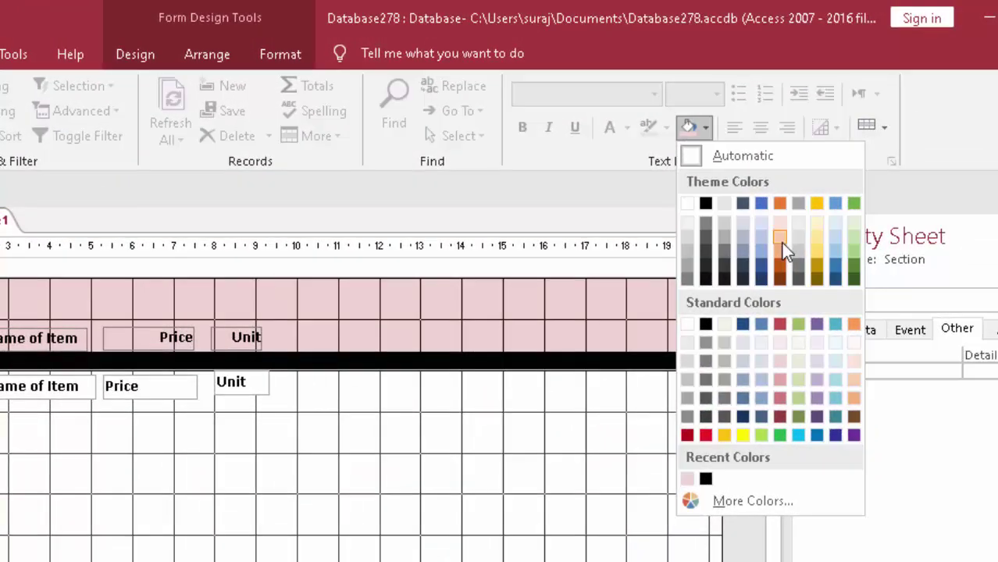
left_click(782, 241)
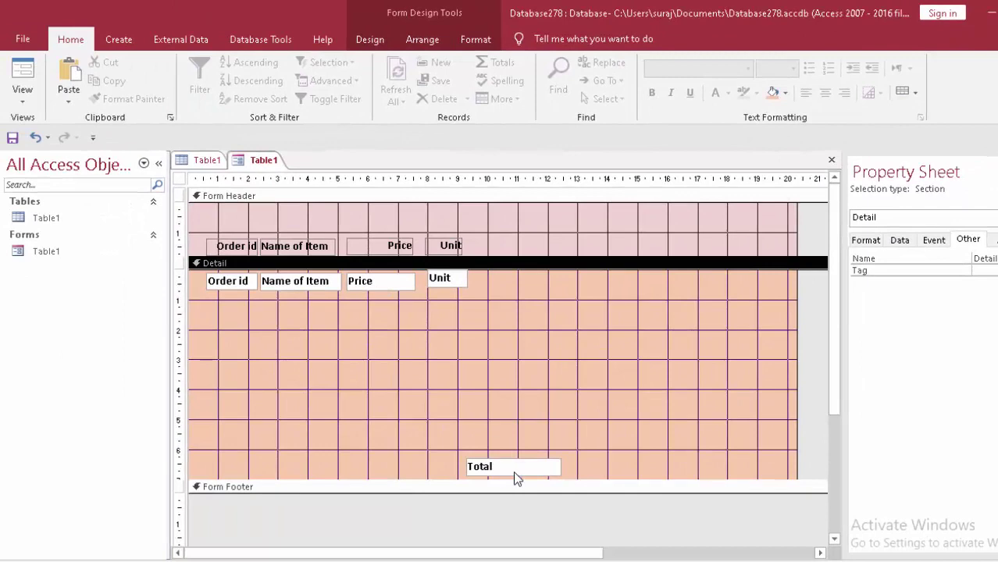
mouse_move(514, 471)
left_mouse_down()
mouse_move(460, 473)
mouse_move(469, 475)
left_mouse_up()
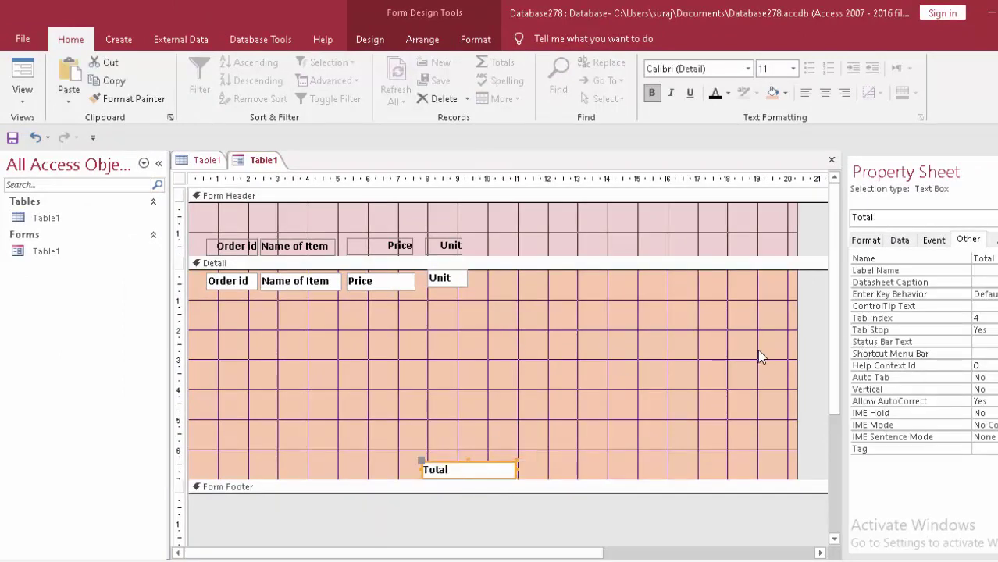
Step: Narrow the form to about half its width, preview it in Form View, then return to Design View
left_click_drag(797, 349, 530, 406)
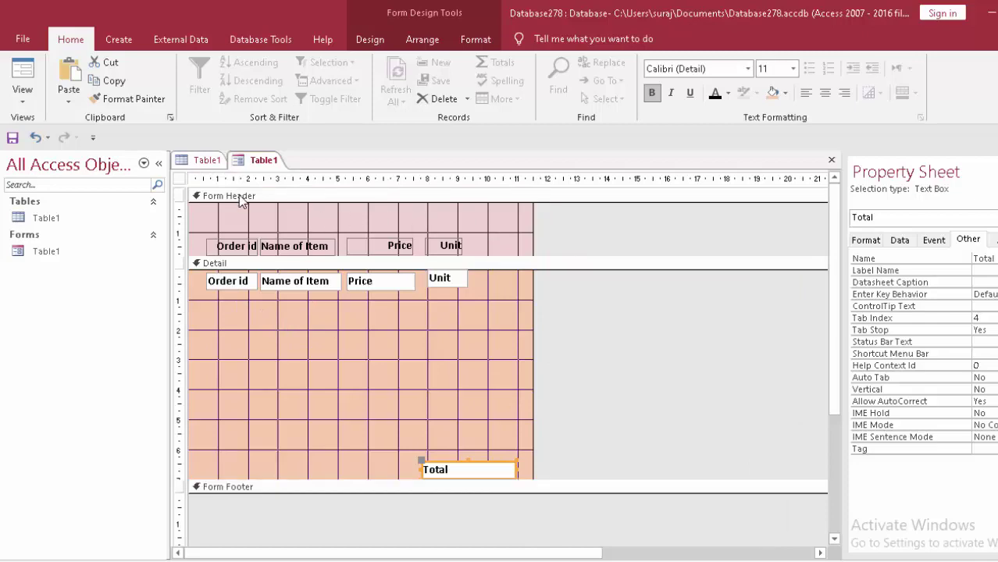
left_click(22, 71)
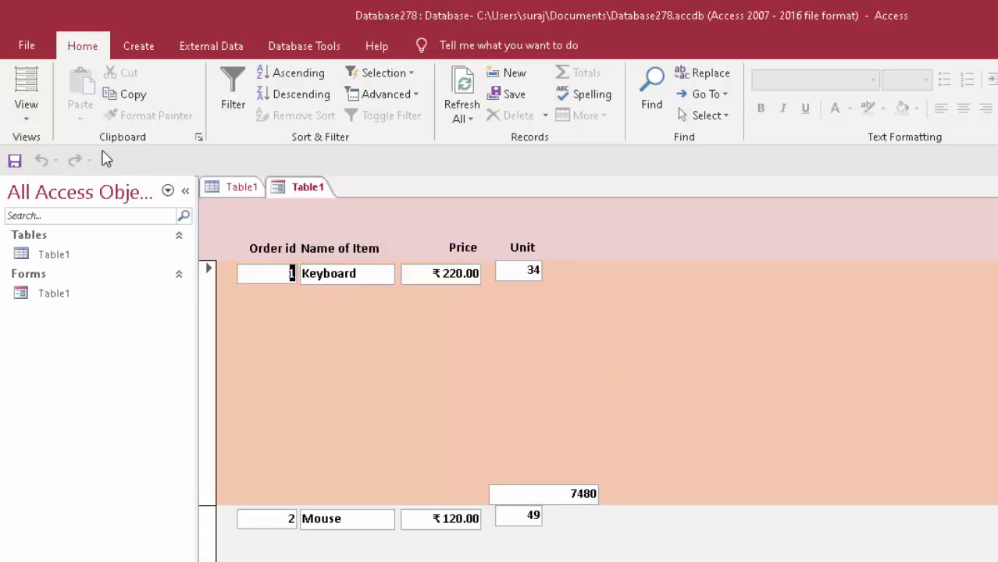
left_click(26, 117)
left_click(80, 228)
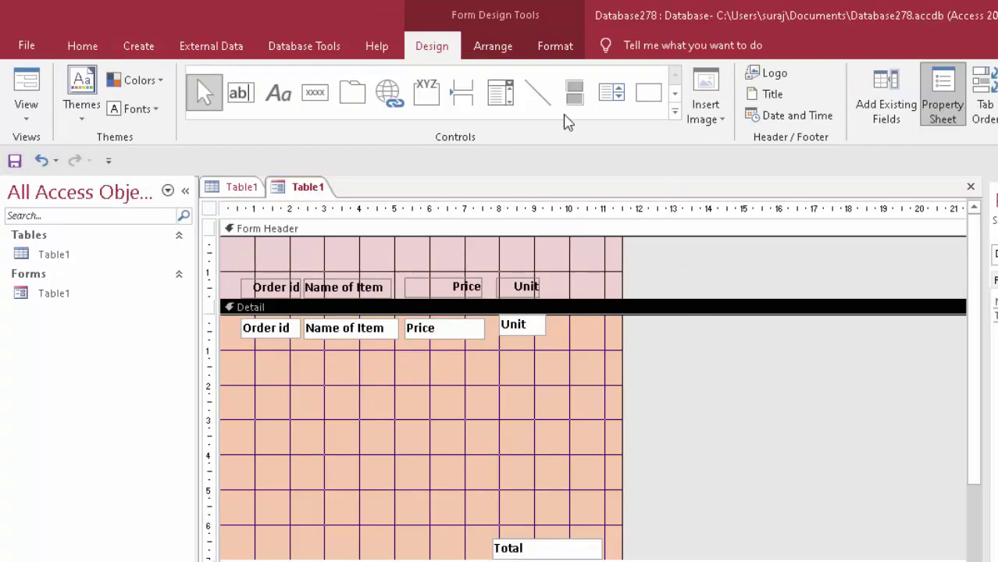
Step: Create a design-view query on Table1 with Order id, Name of Item, Price, Unit and Total in the grid
left_click(153, 56)
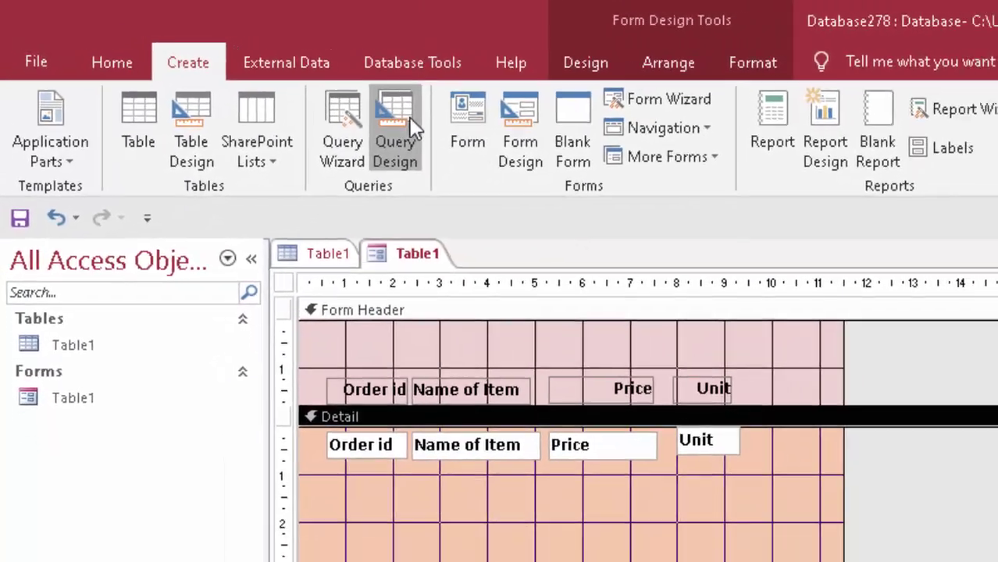
left_click(291, 88)
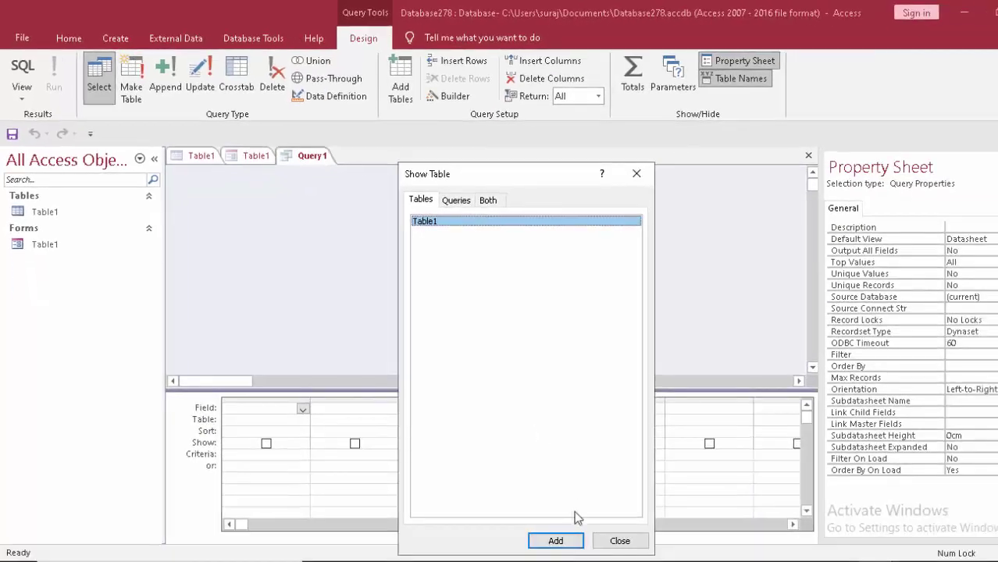
left_click(561, 539)
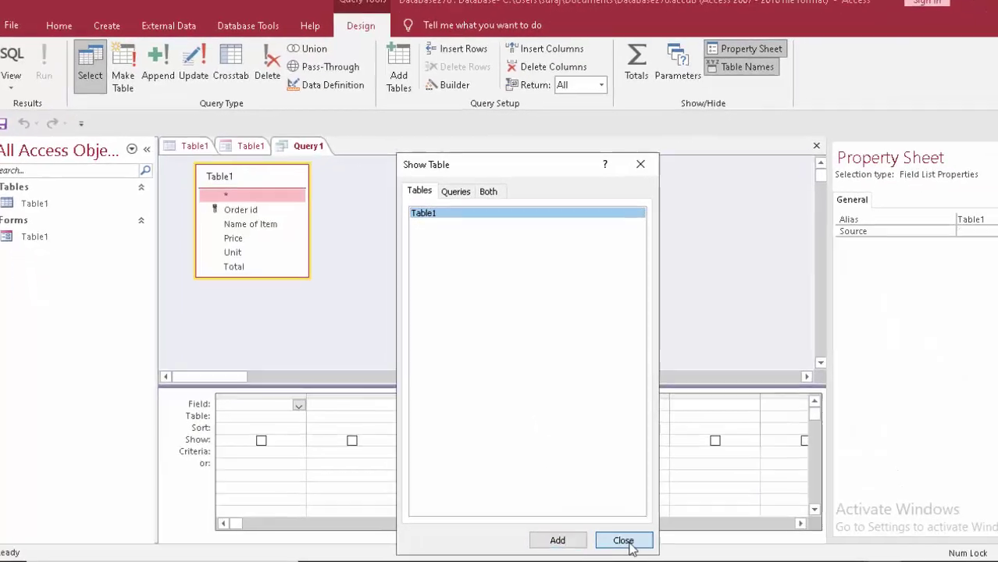
left_click(621, 540)
double_click(266, 187)
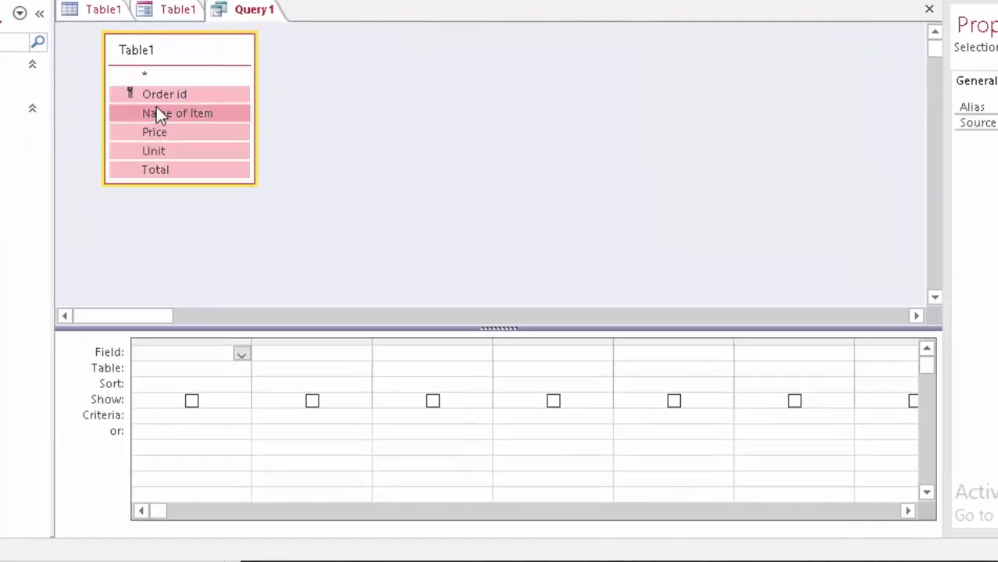
left_click_drag(158, 106, 182, 355)
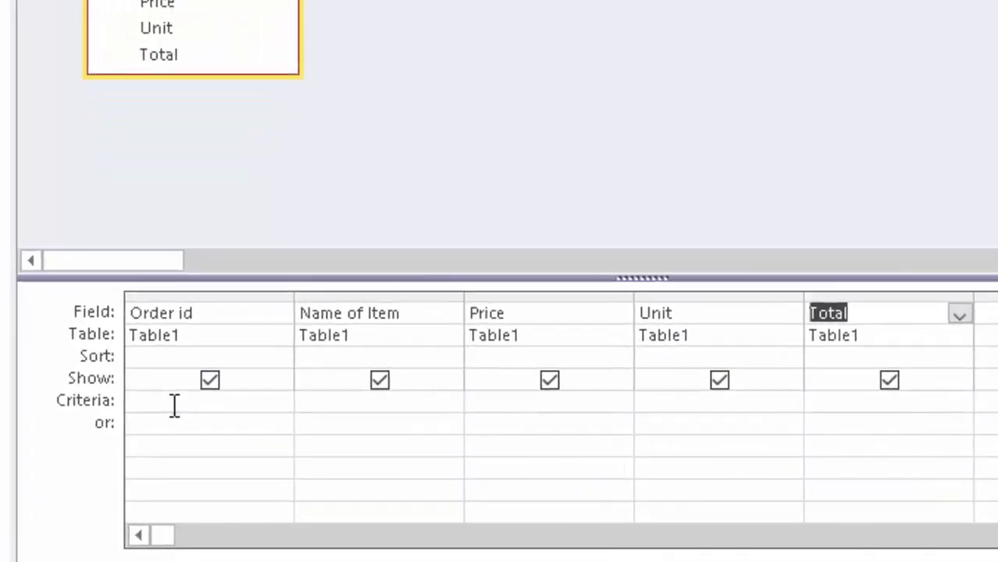
Step: Set the Order id criteria to [Forms]![Table1]![Order id] and save the query as Query1
left_click(167, 418)
type("[")
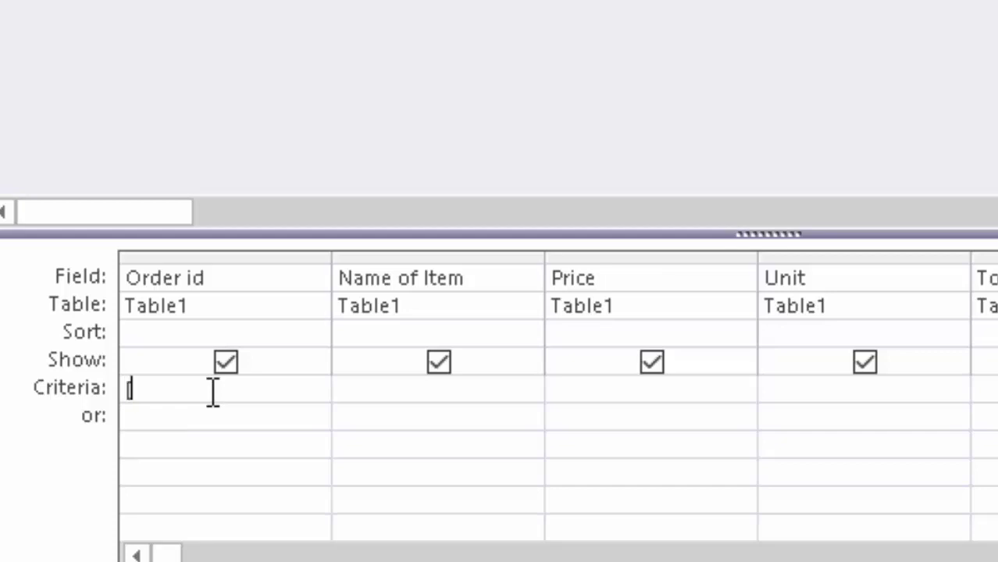
type("F")
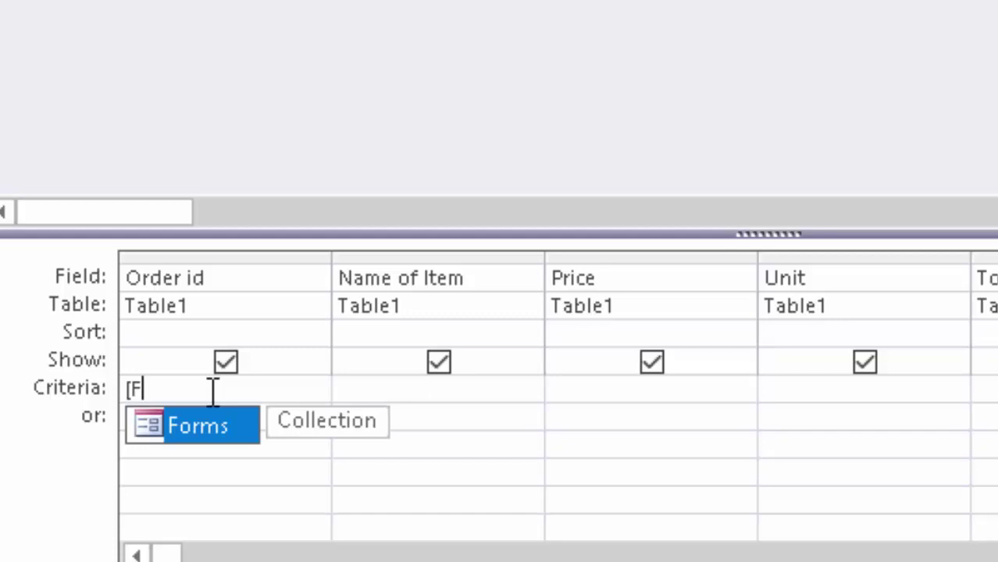
key("Tab")
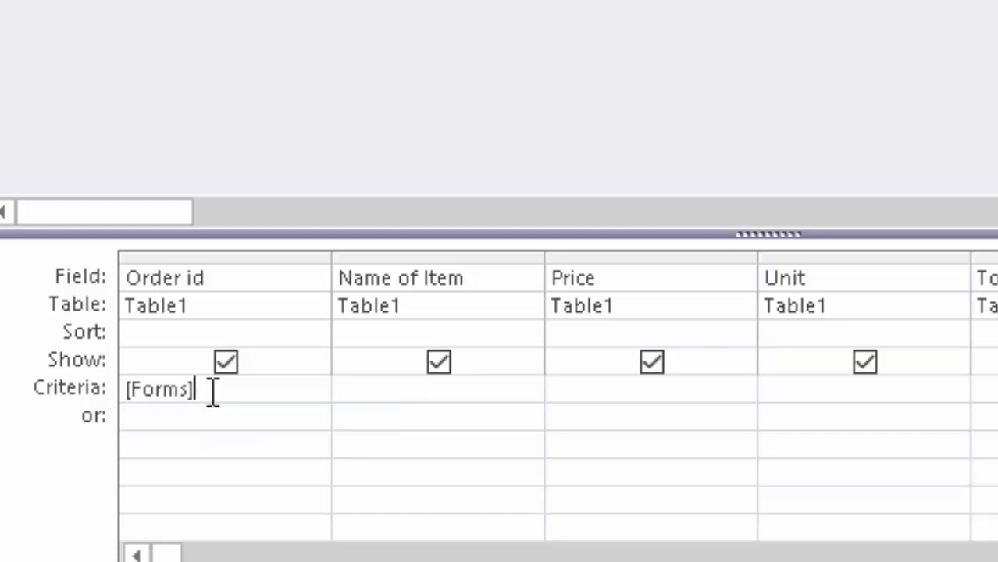
type("!")
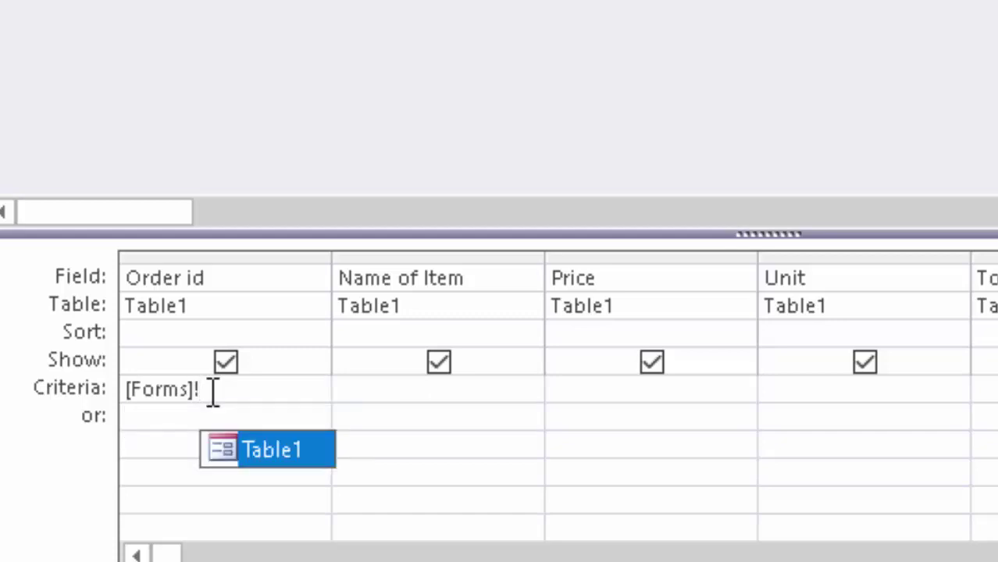
key("Tab")
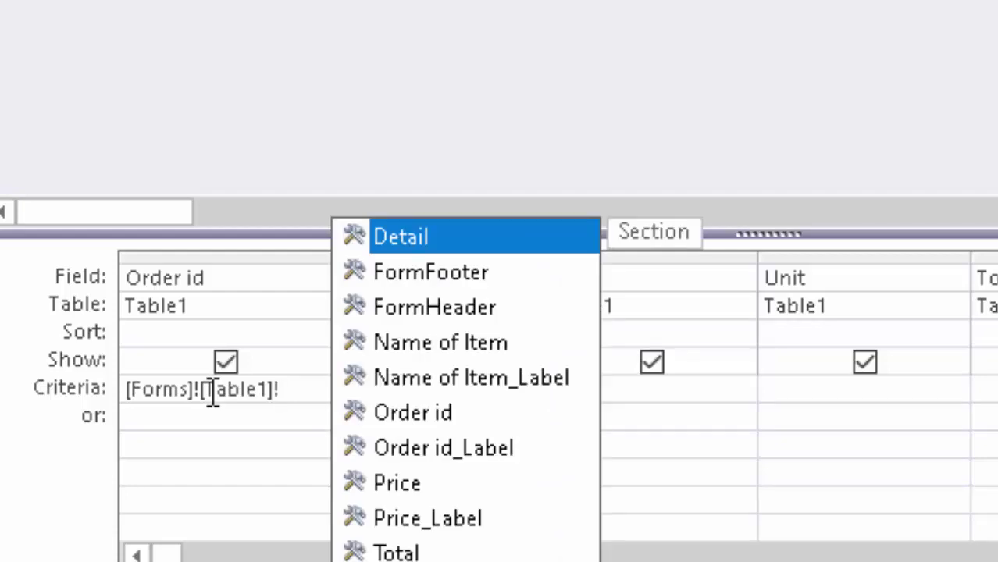
type("[")
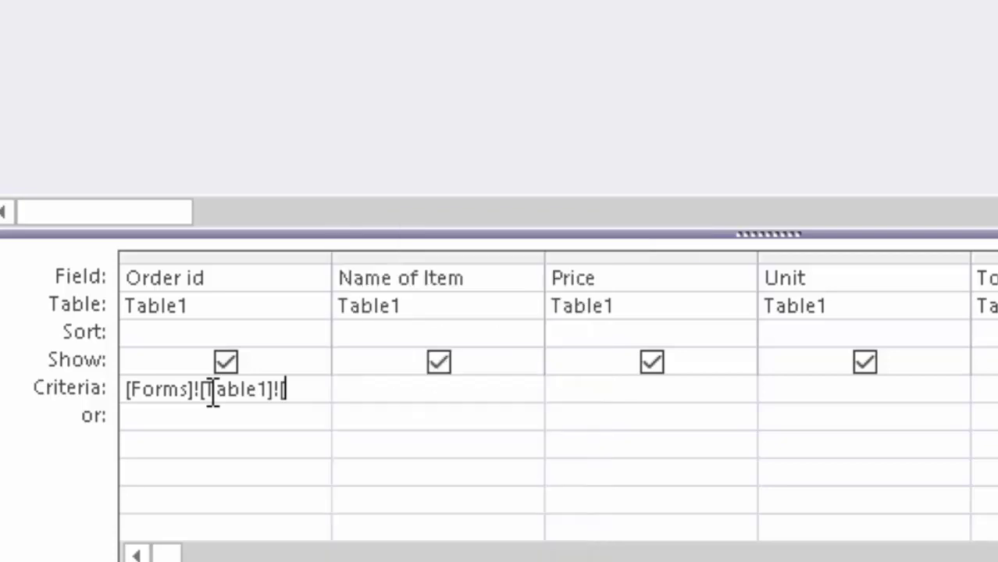
type("Or")
key("Tab")
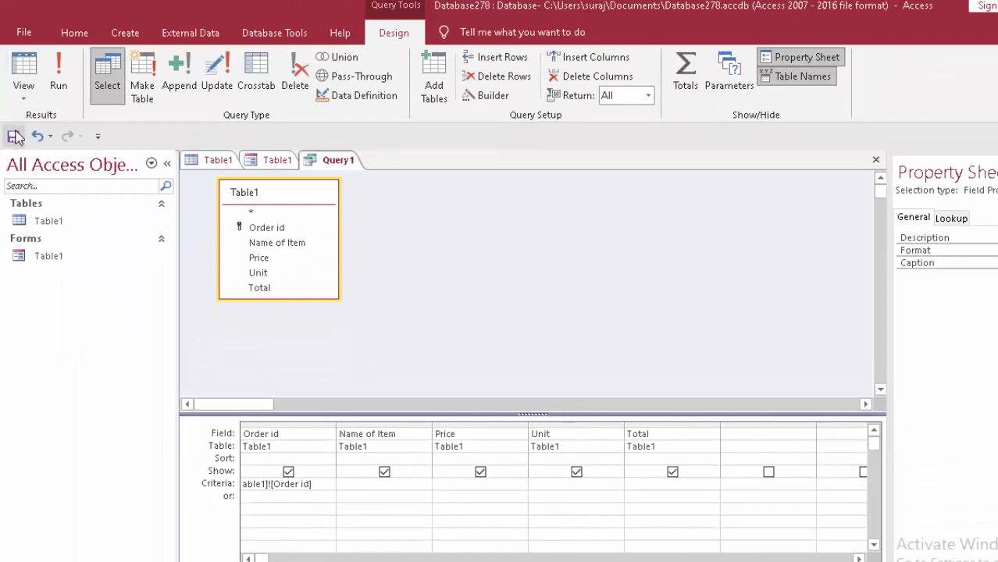
left_click(12, 136)
left_click(570, 239)
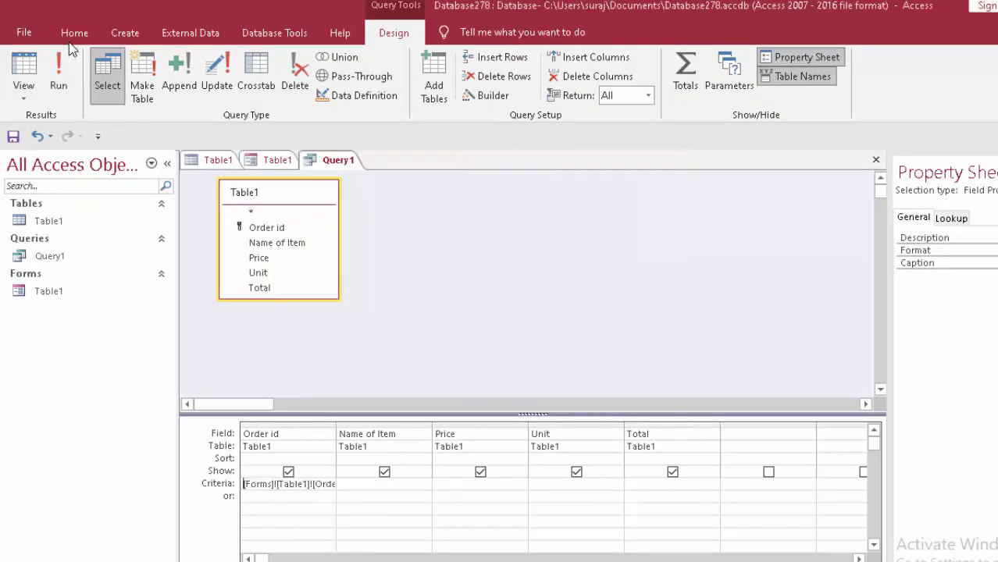
Step: Start a Report Wizard report on Query1 with all five fields, grouped by Order id
left_click(125, 32)
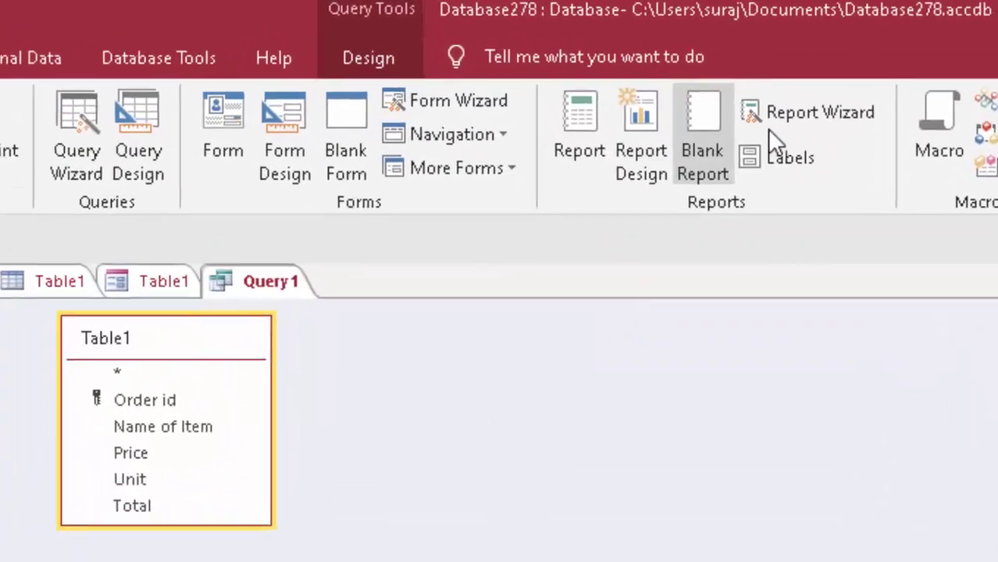
left_click(723, 84)
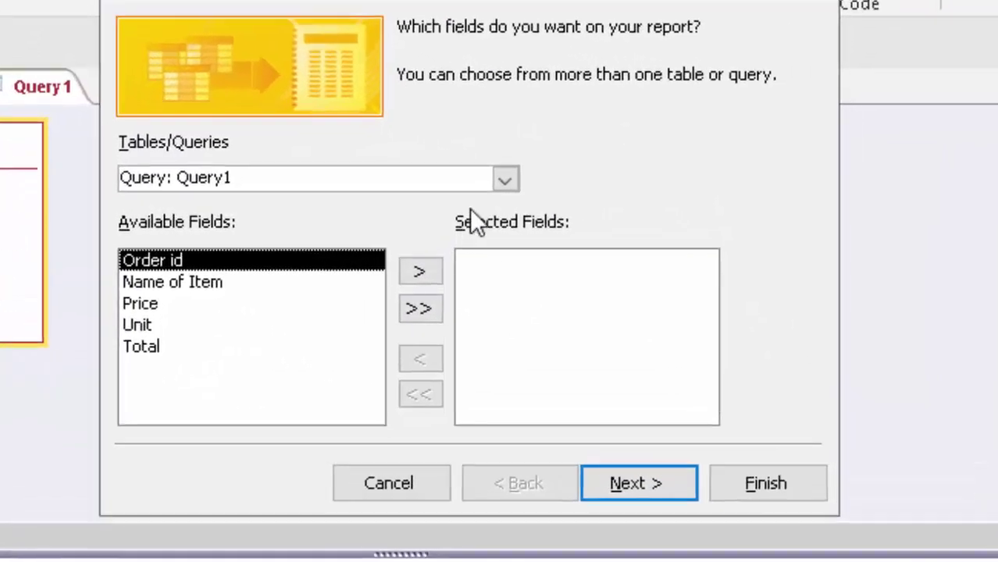
left_click(576, 208)
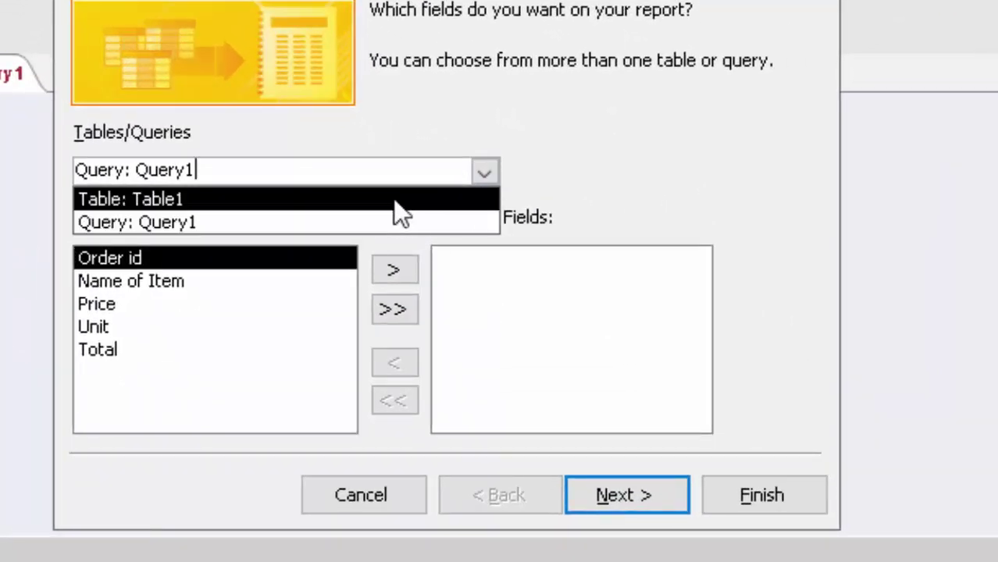
left_click(387, 224)
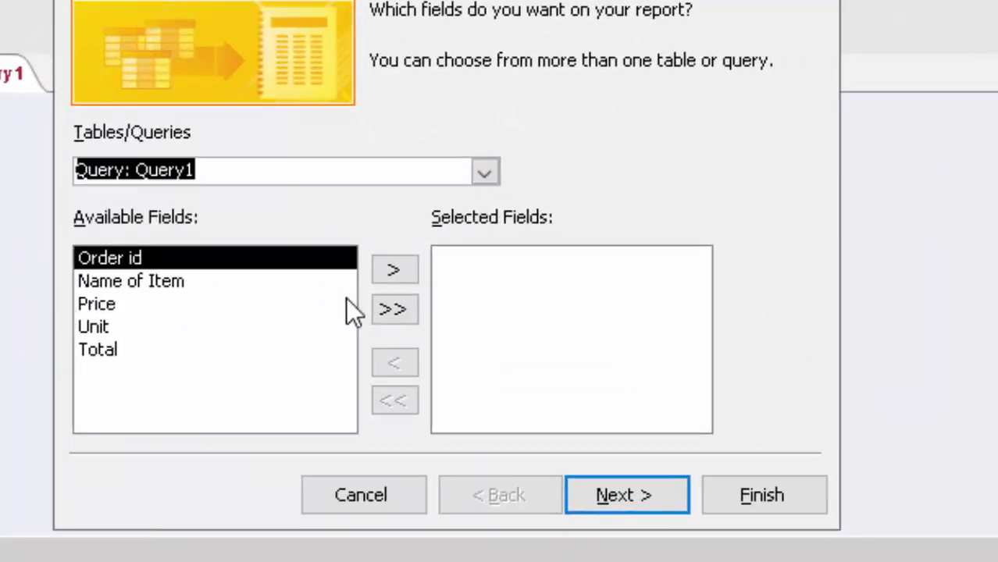
left_click(409, 313)
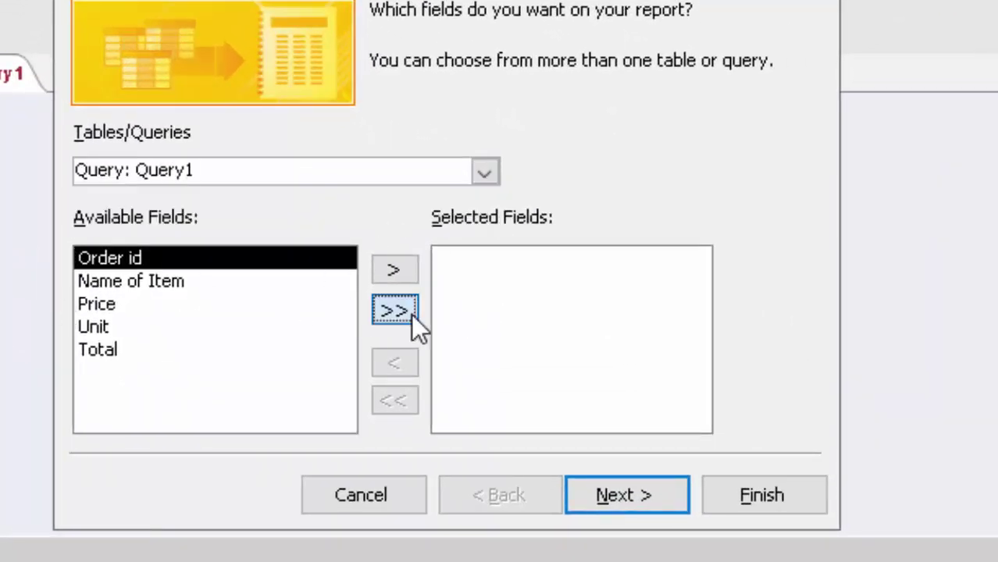
left_click(612, 492)
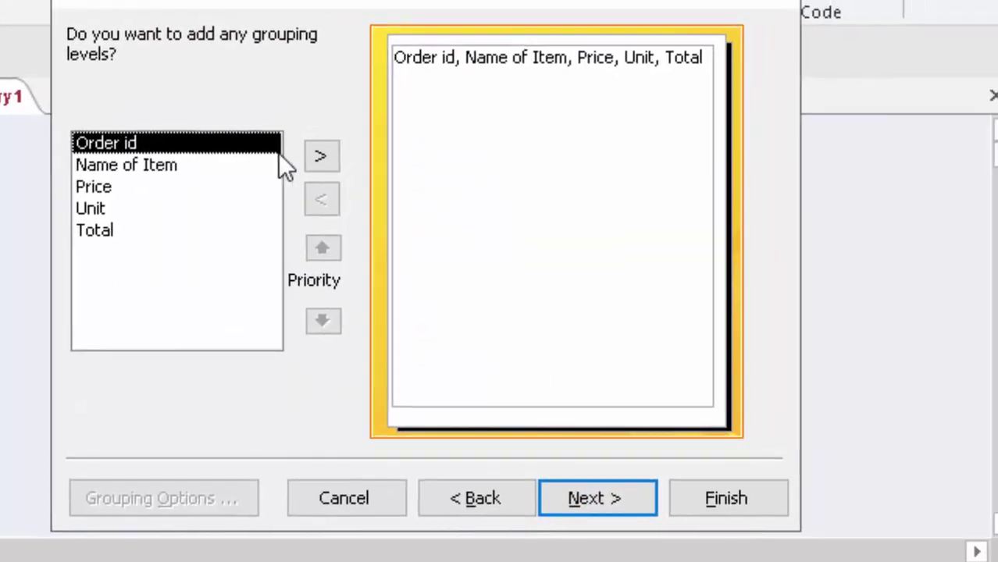
left_click(327, 152)
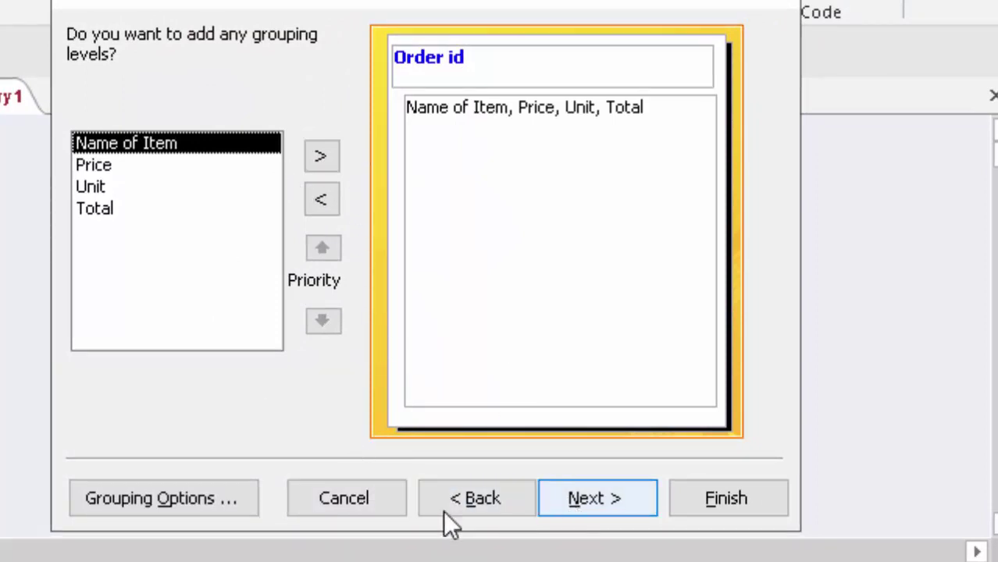
Step: Set the Order id grouping interval to 100s
left_click(230, 505)
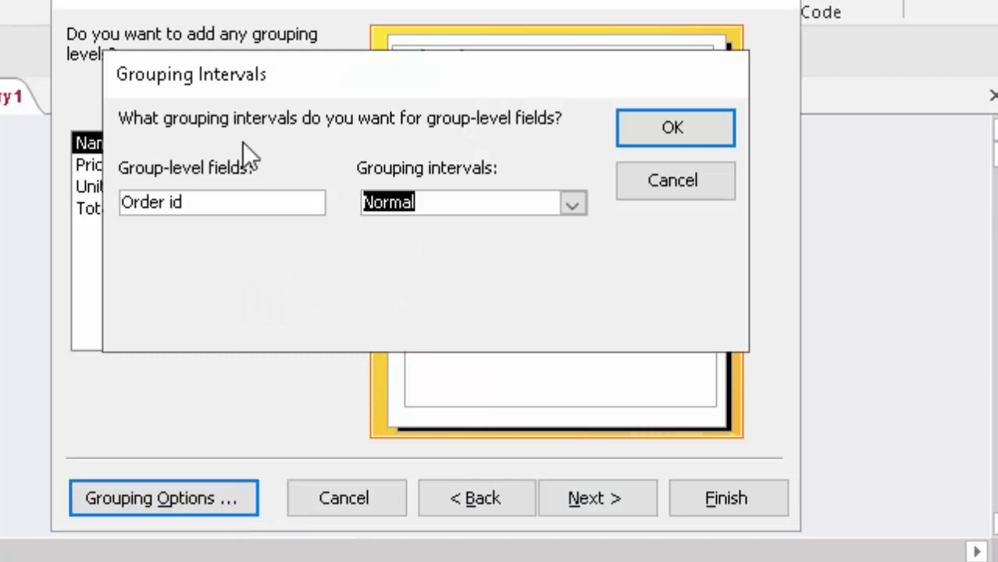
left_click(574, 203)
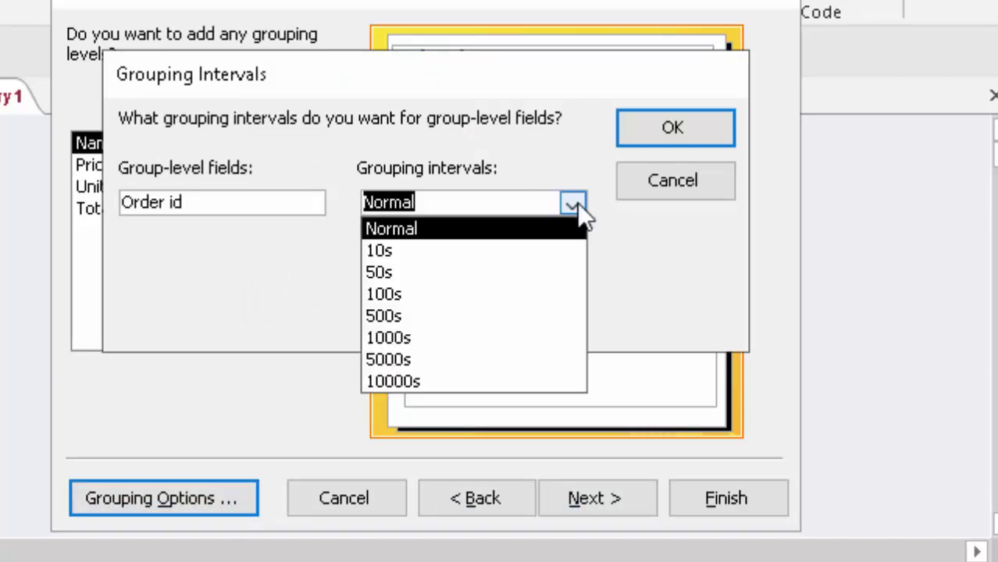
left_click(439, 295)
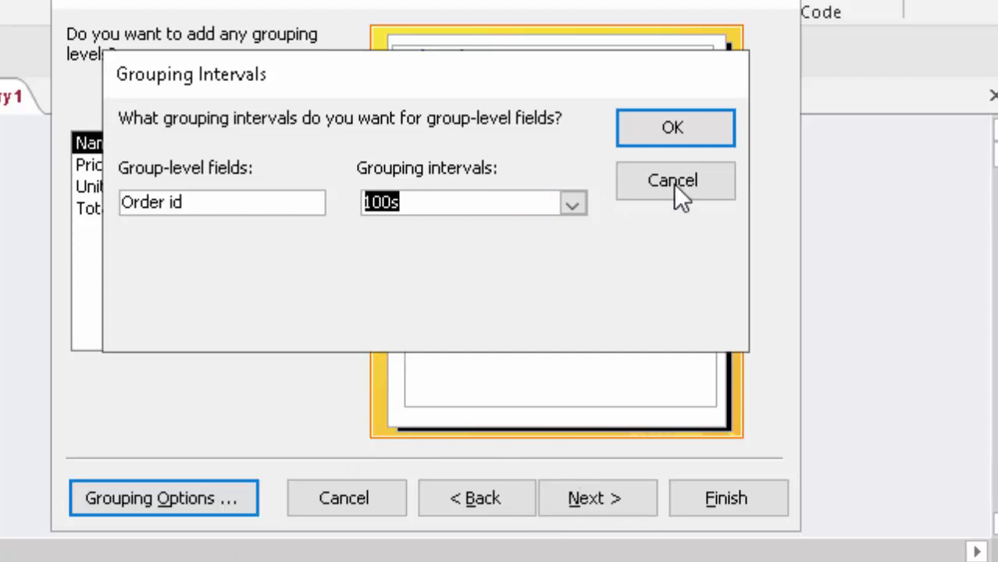
left_click(685, 117)
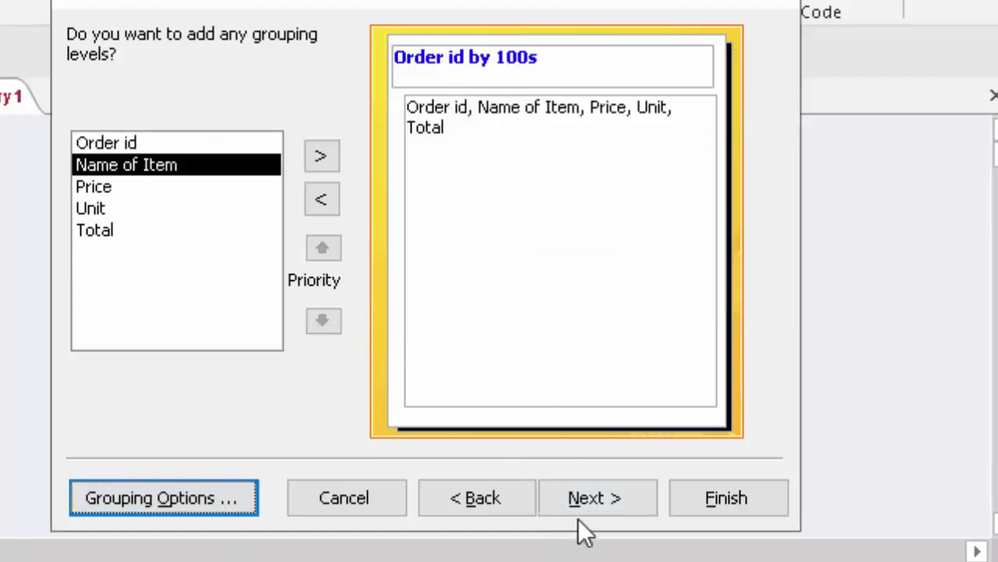
Step: Choose the Outline layout and finish the wizard, opening the report in Design view
left_click(591, 494)
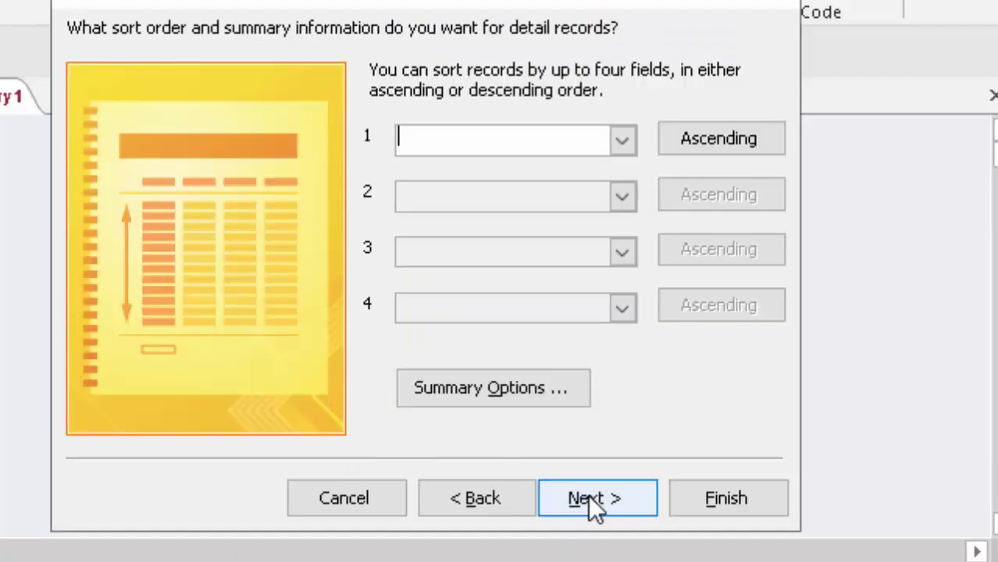
left_click(577, 496)
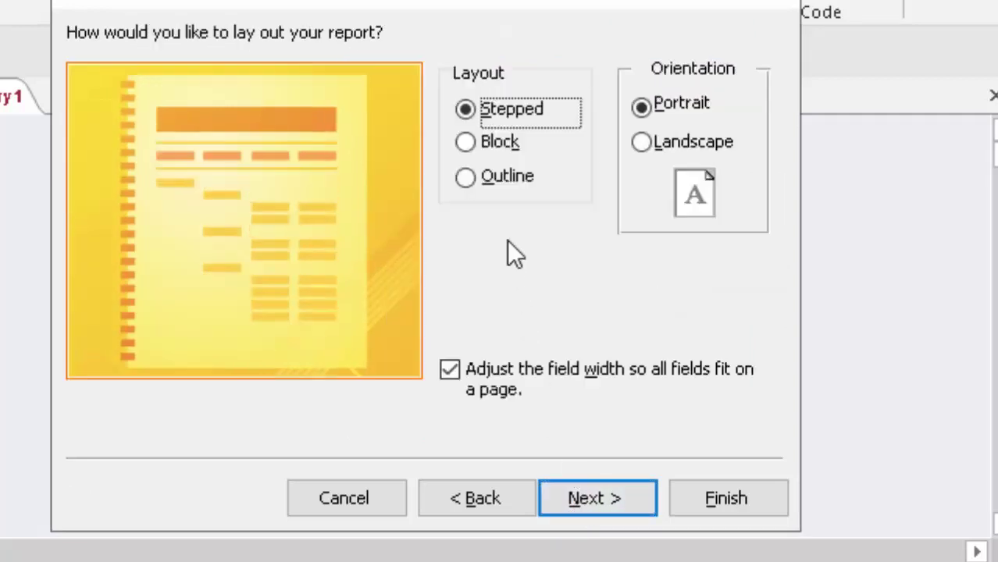
left_click(466, 177)
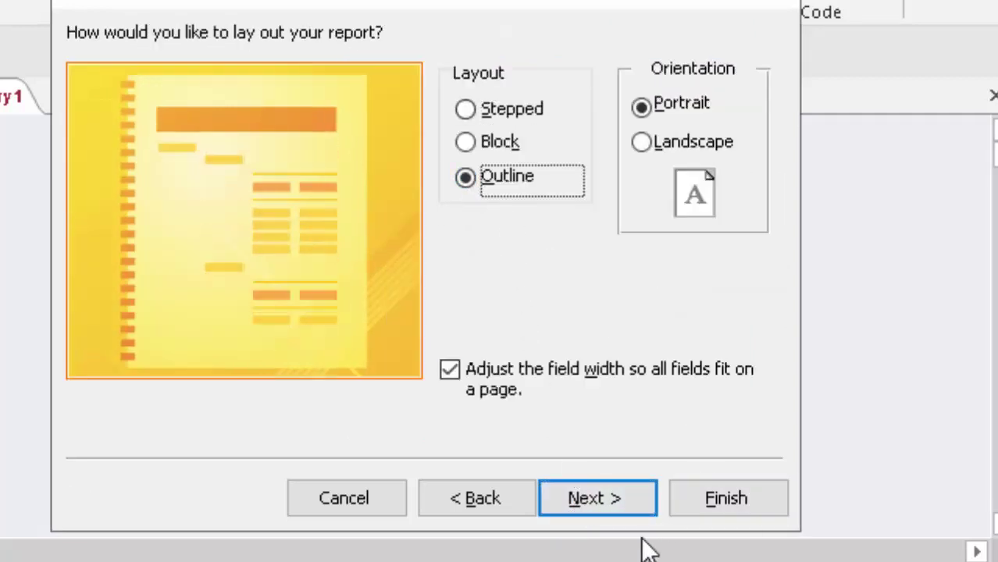
left_click(603, 502)
left_click(349, 341)
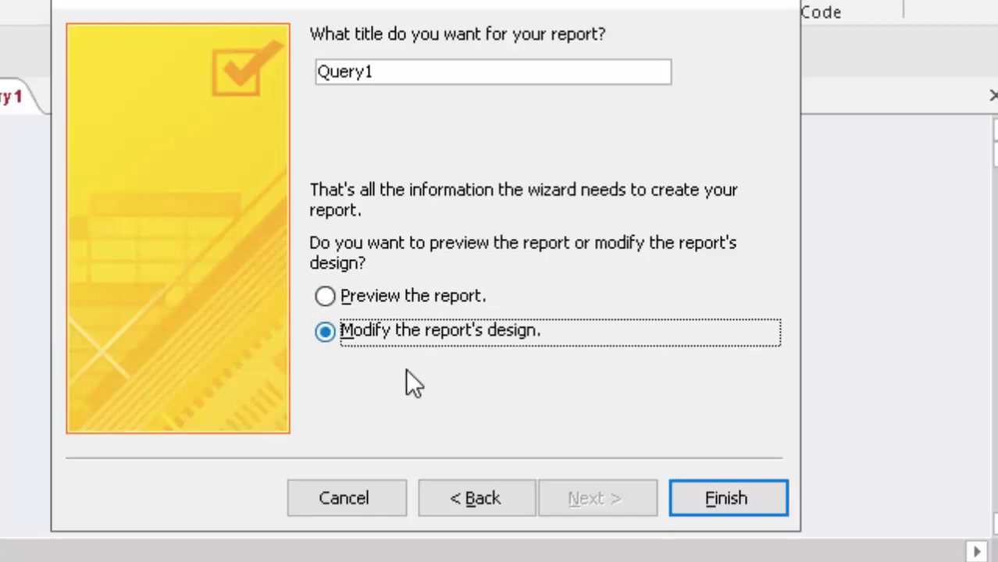
left_click(780, 497)
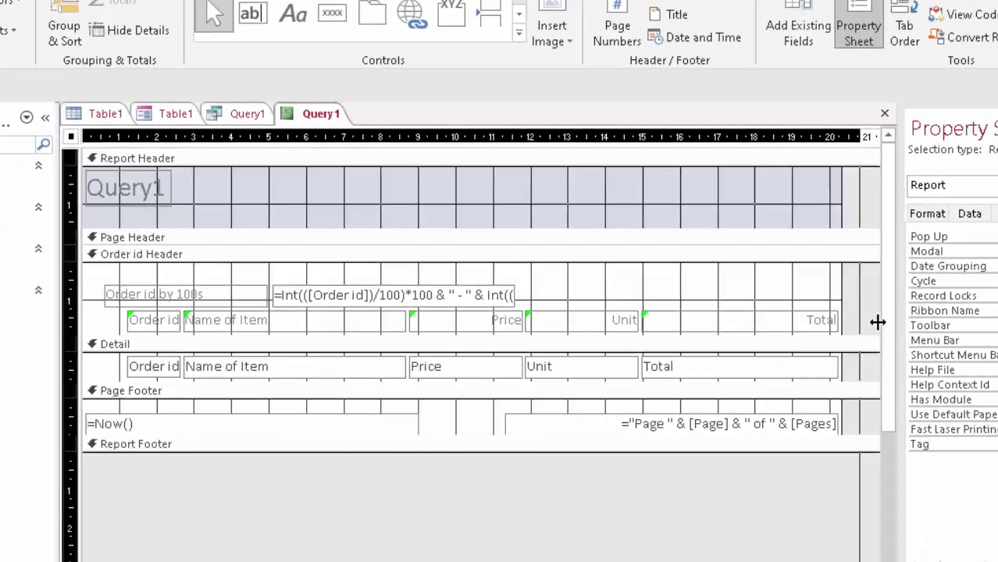
Step: Narrow the Total label in the Order id Header
left_click_drag(863, 337, 898, 337)
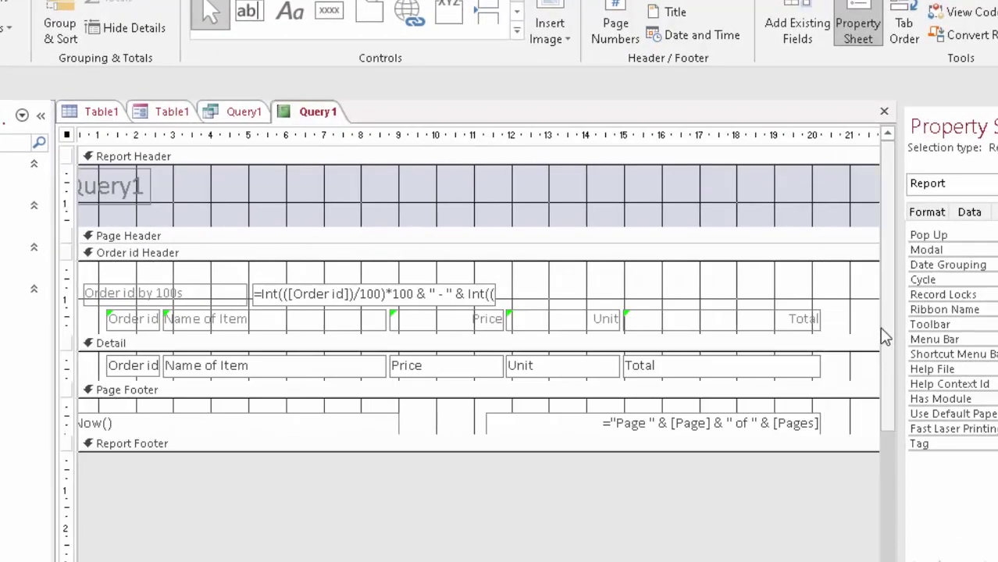
left_click(779, 328)
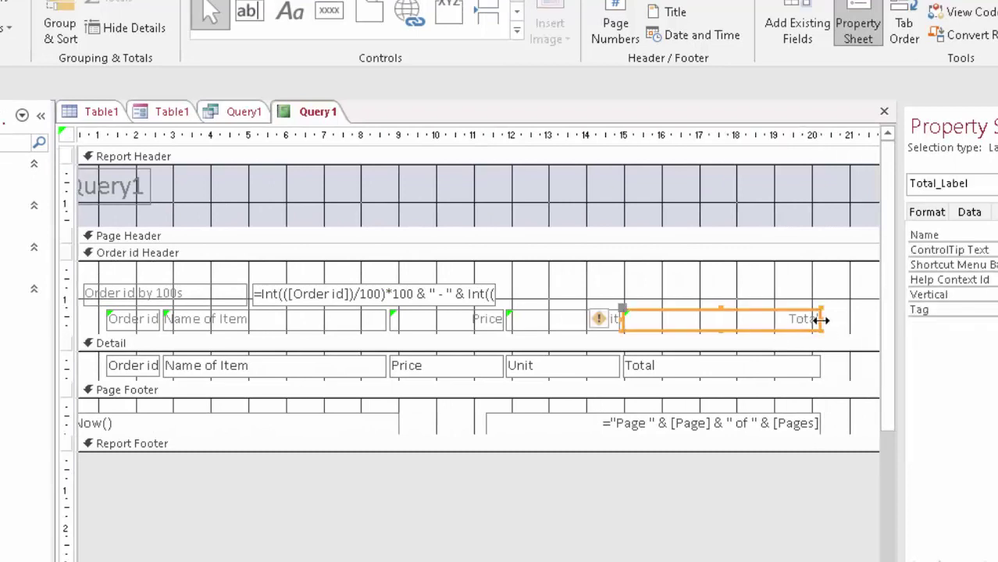
left_click_drag(820, 320, 701, 343)
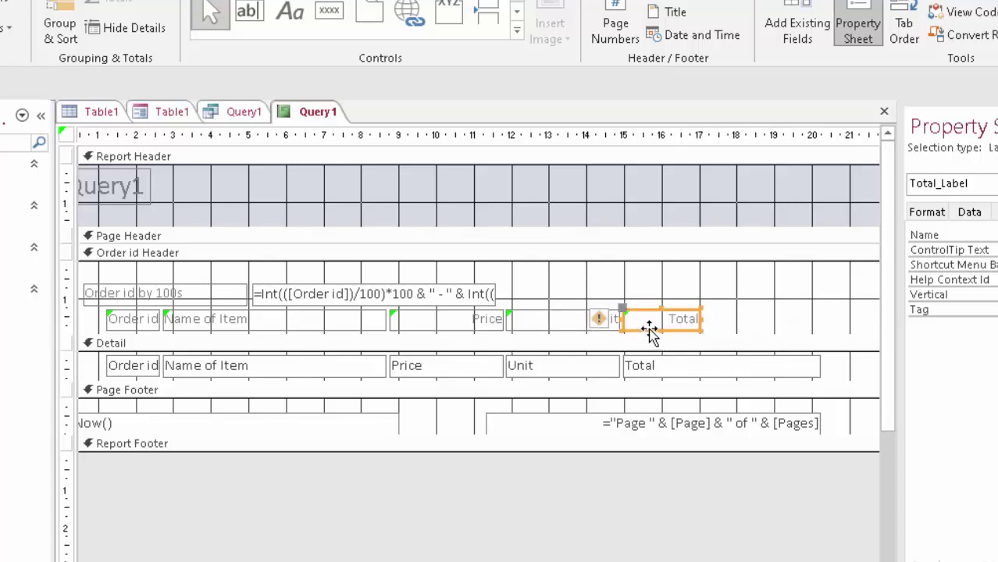
Step: Move the Unit heading and field beside Price, then delete the Total heading
left_click_drag(605, 331, 487, 335)
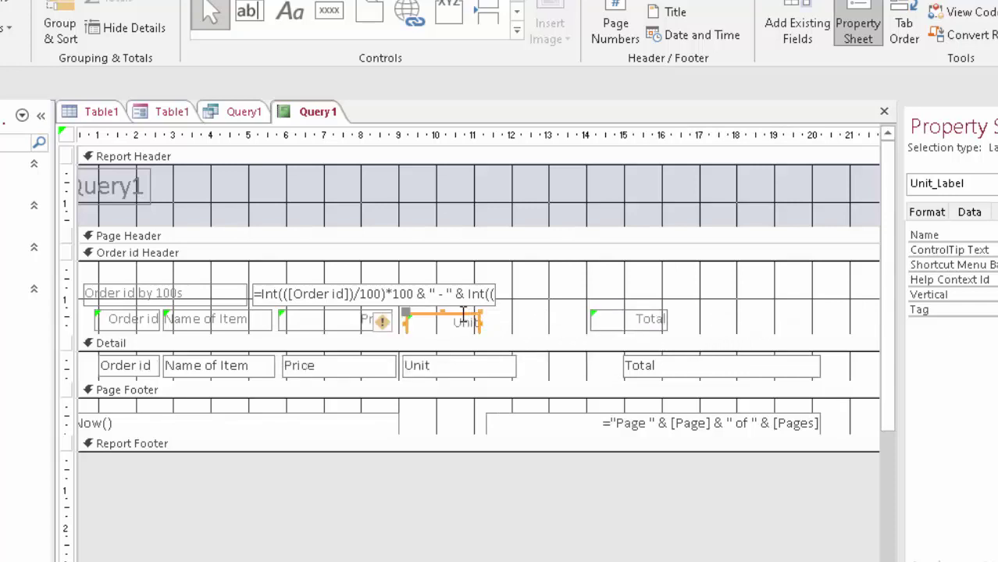
left_click_drag(463, 316, 457, 310)
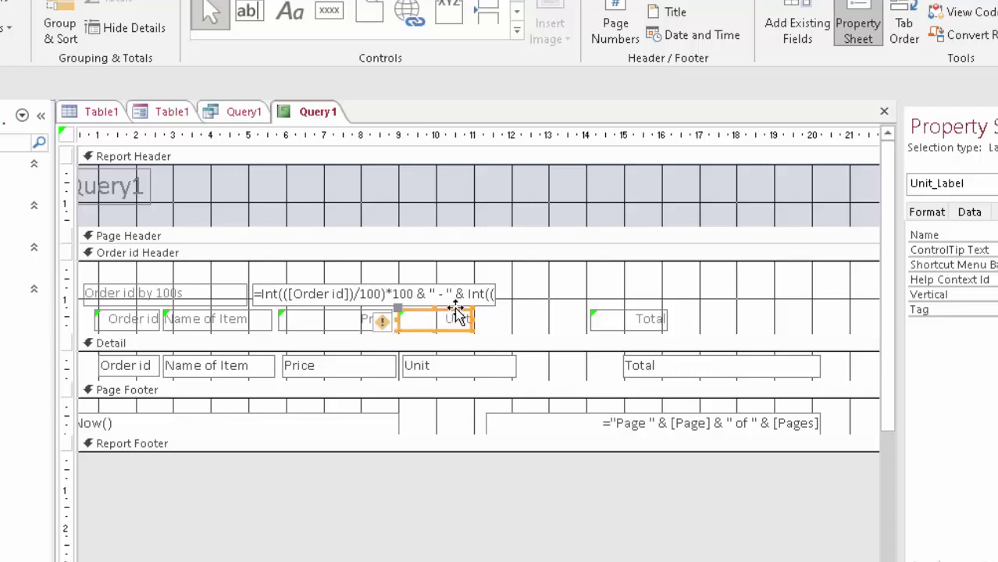
left_click(513, 367)
left_click_drag(512, 365, 480, 366)
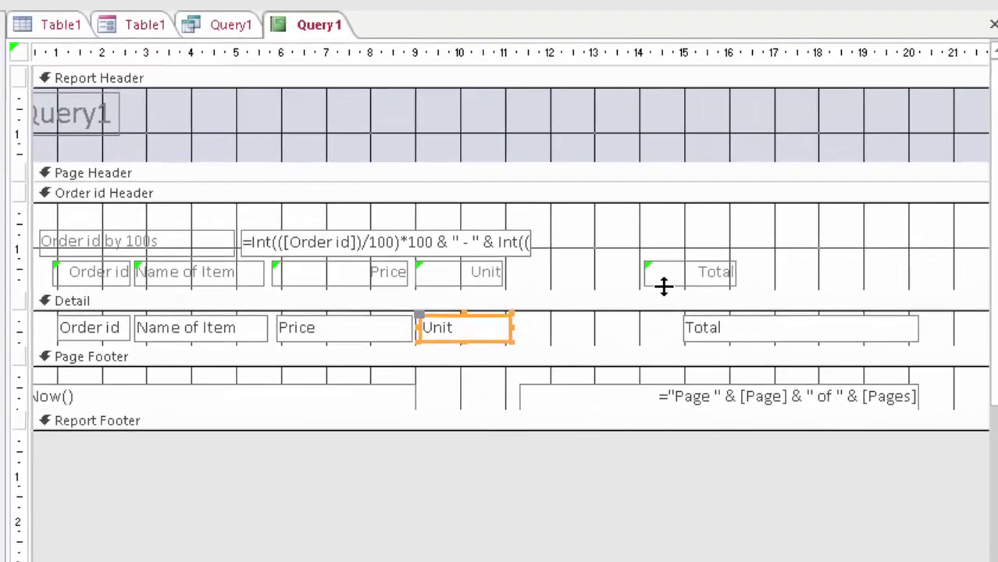
left_click_drag(661, 282, 532, 280)
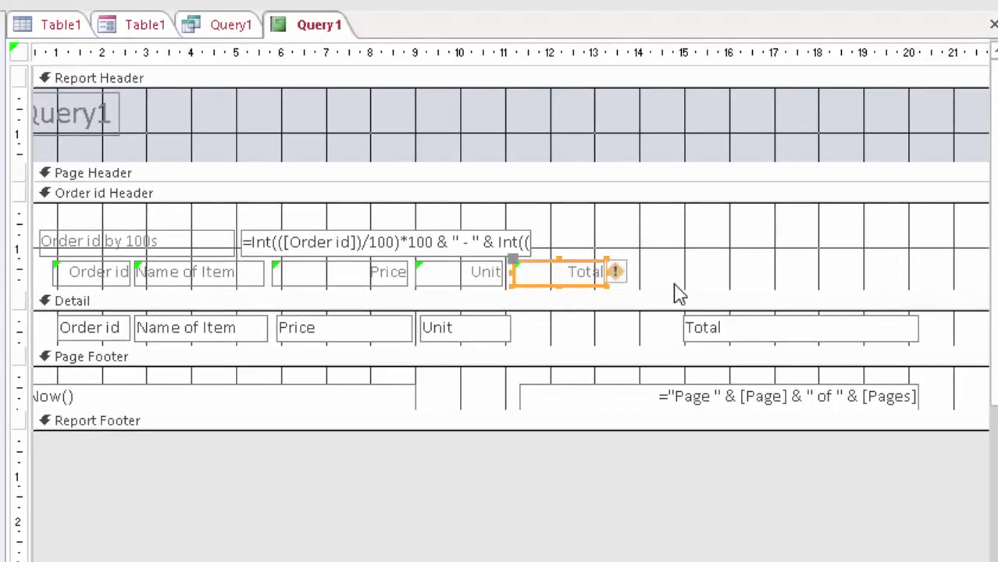
key("Delete")
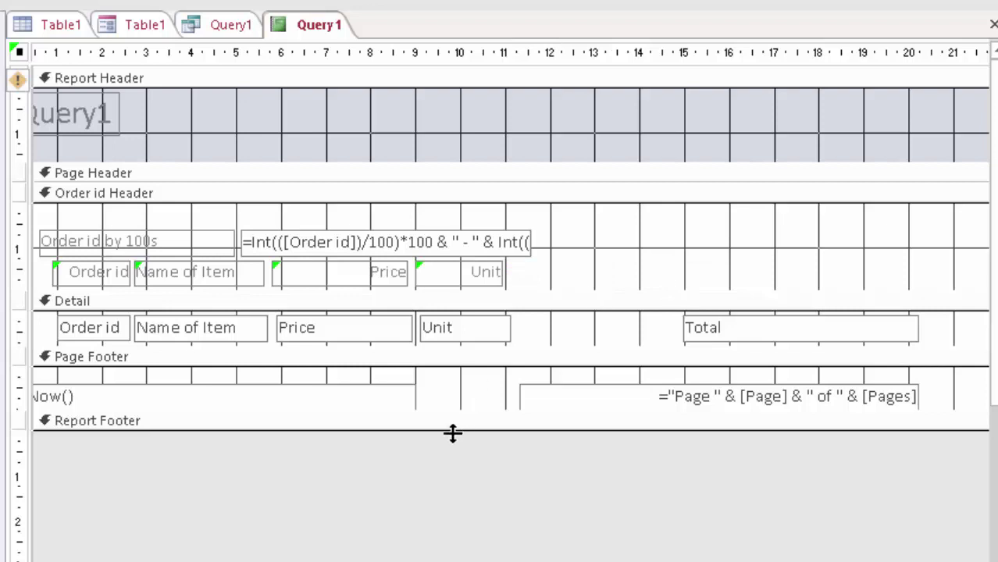
Step: Enlarge the Detail section and place a taller Total box near its bottom, shifted left
left_click(457, 375)
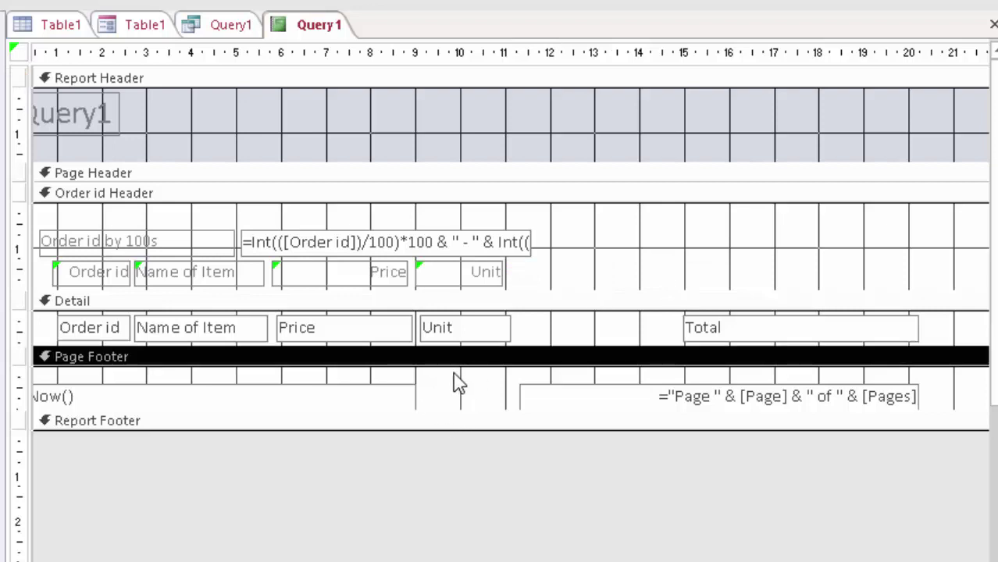
left_click_drag(468, 348, 476, 521)
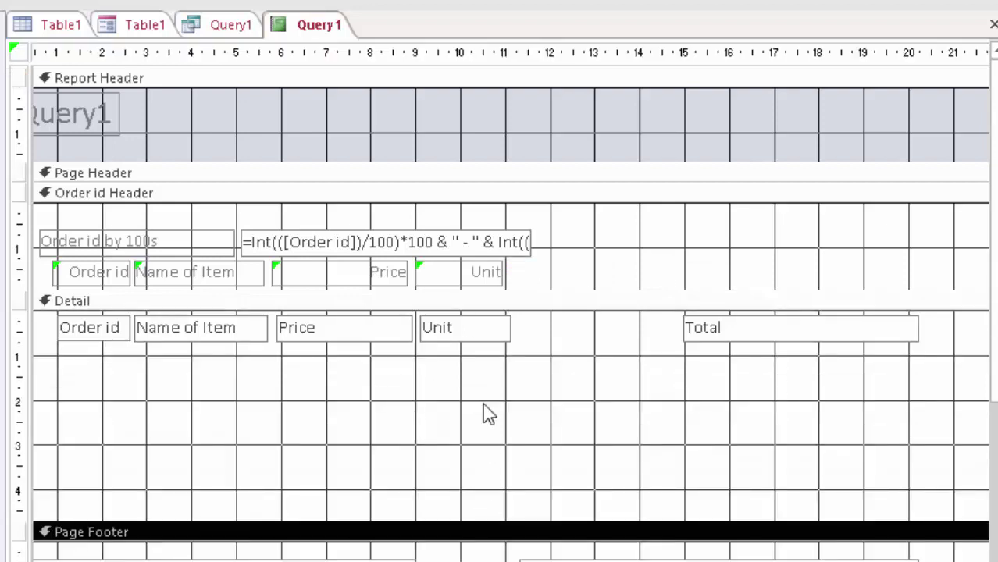
left_click_drag(759, 339, 469, 516)
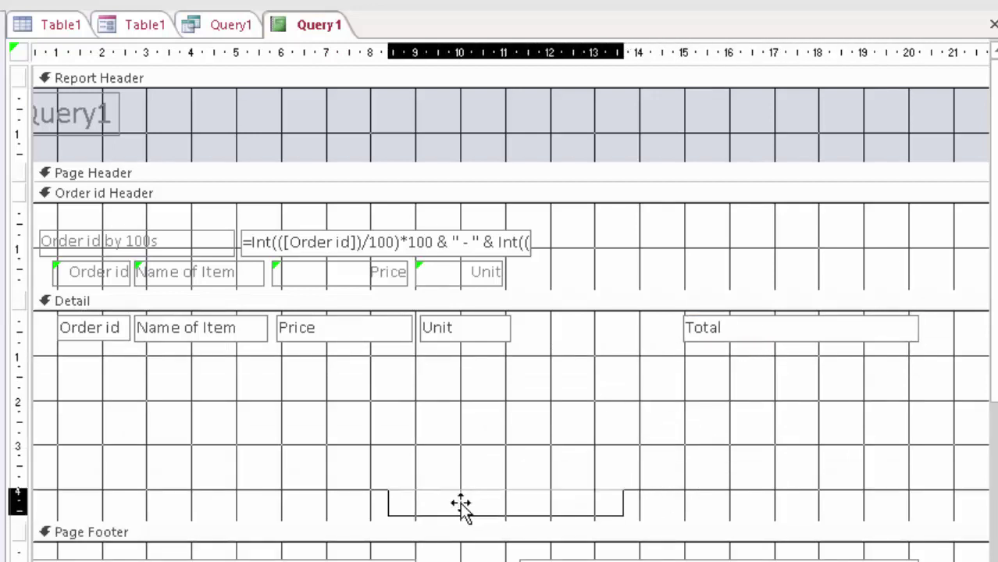
left_click_drag(468, 515, 423, 511)
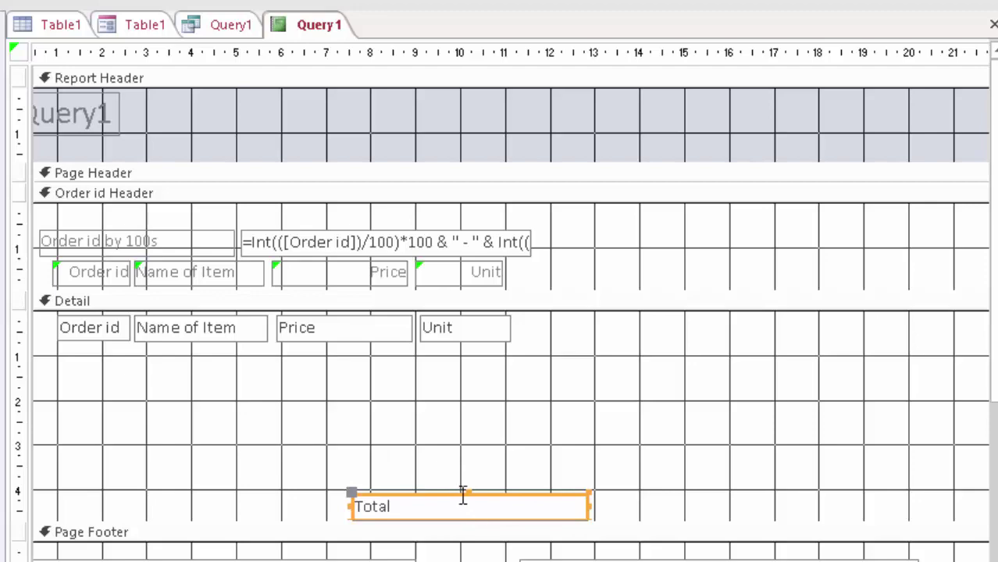
left_click_drag(465, 493, 466, 478)
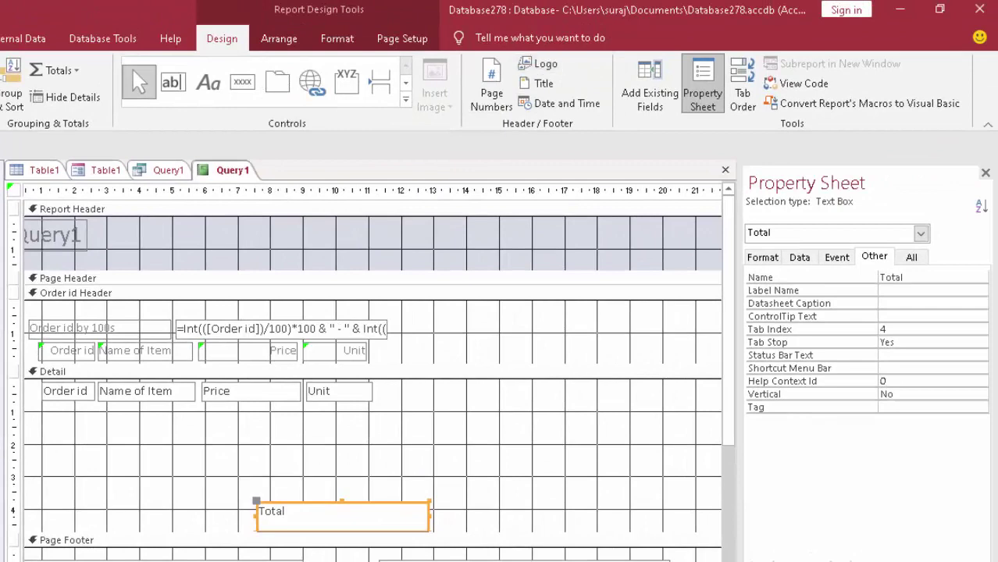
Step: Fill the Total box with light green and centre its text
scroll(131, 67, "up", 5)
left_click(677, 97)
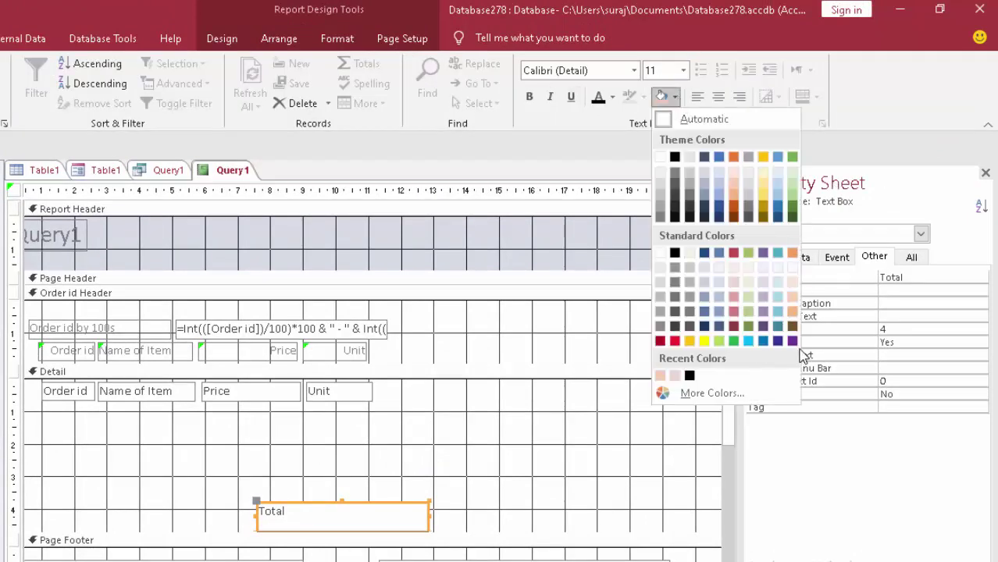
left_click(748, 311)
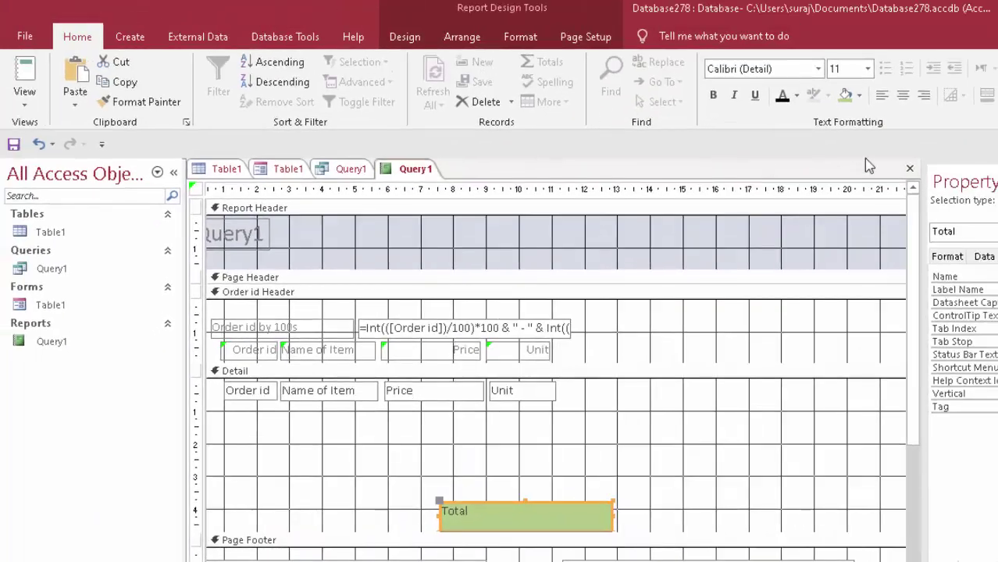
left_click(904, 96)
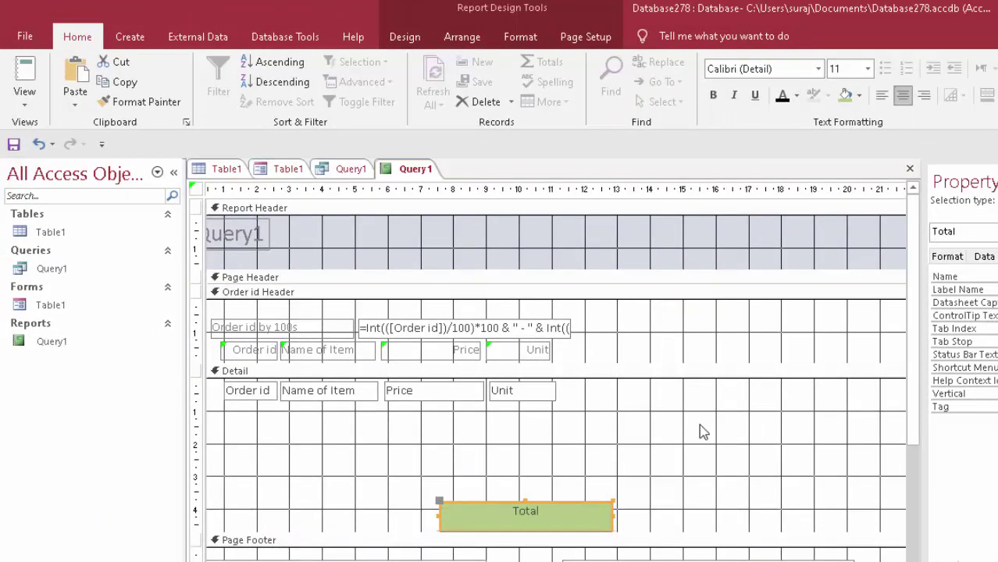
Step: Make the word Total inside the box bold
left_click(533, 505)
left_click_drag(490, 505, 290, 509)
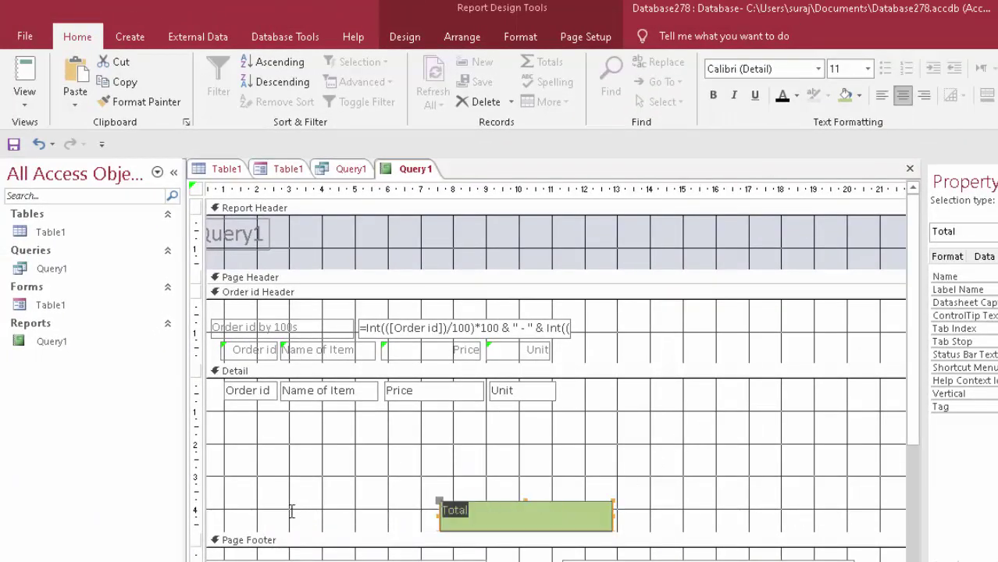
left_click(713, 95)
left_click(738, 358)
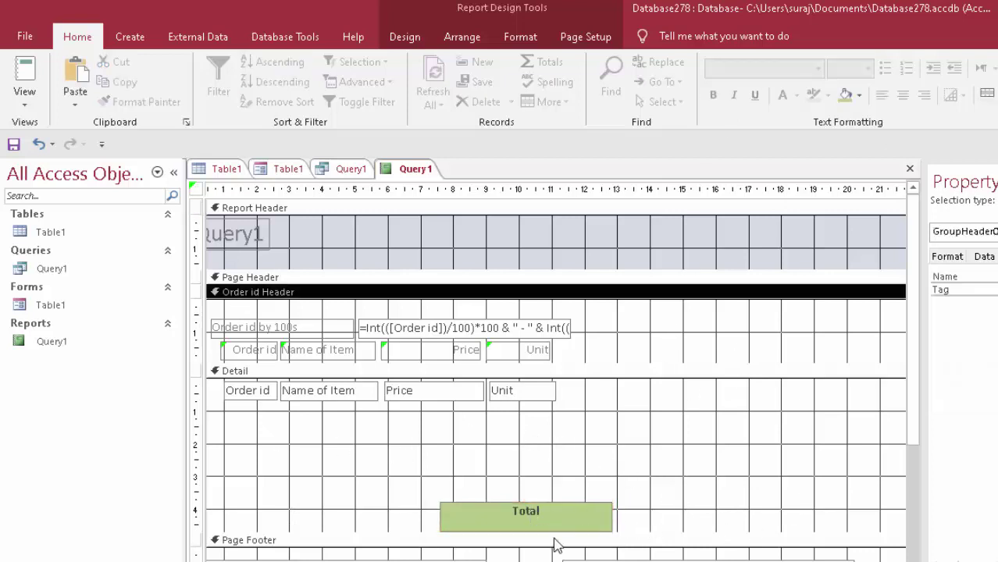
left_click(628, 533)
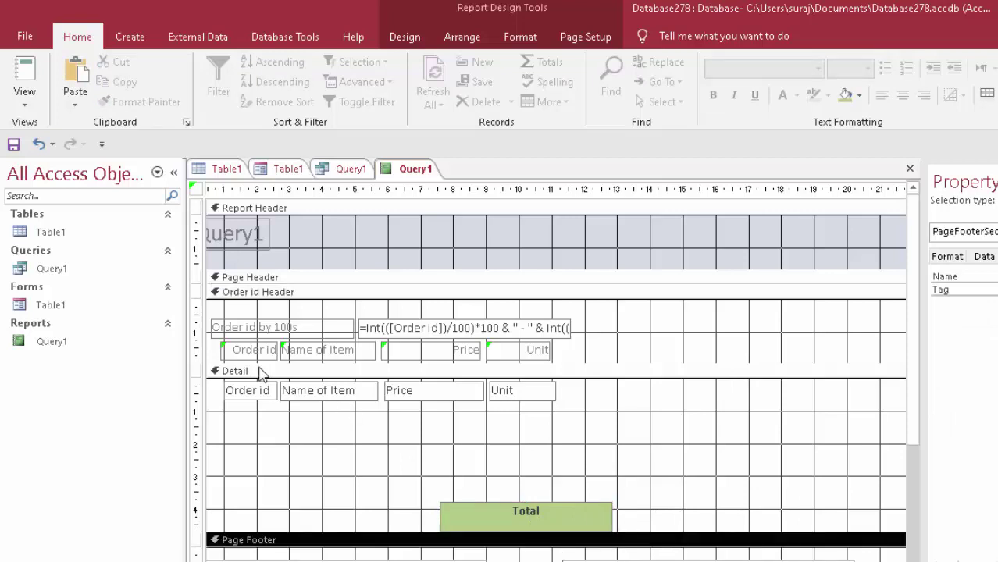
Step: Delete the Query1 title and drag the Page Header bar up to collapse the Report Header
left_click(248, 245)
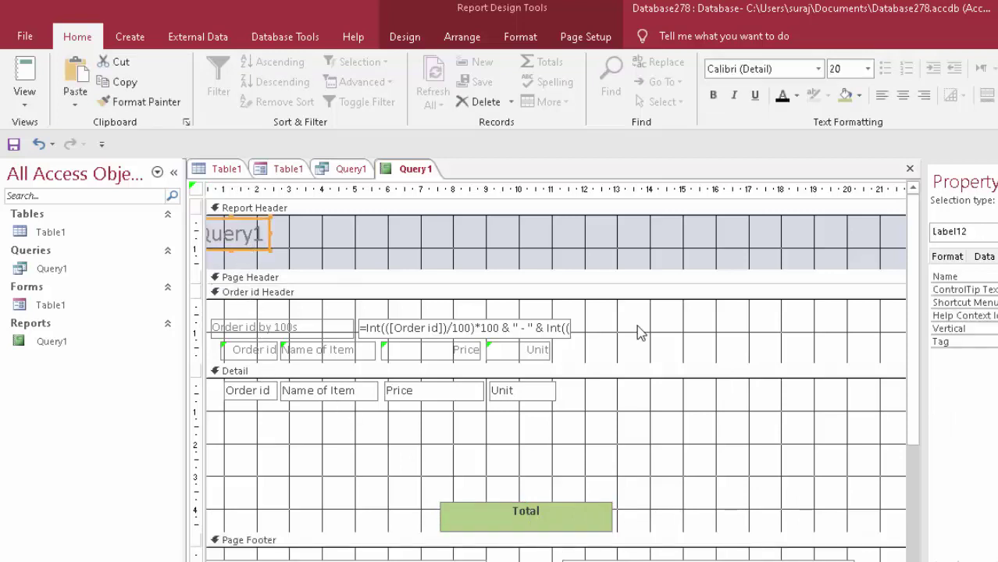
key("Delete")
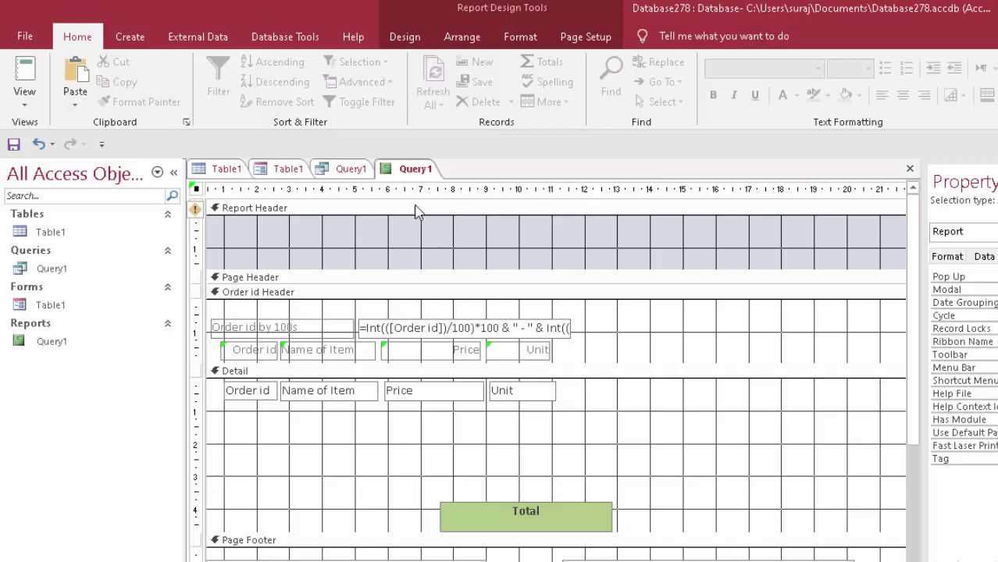
left_click(449, 263)
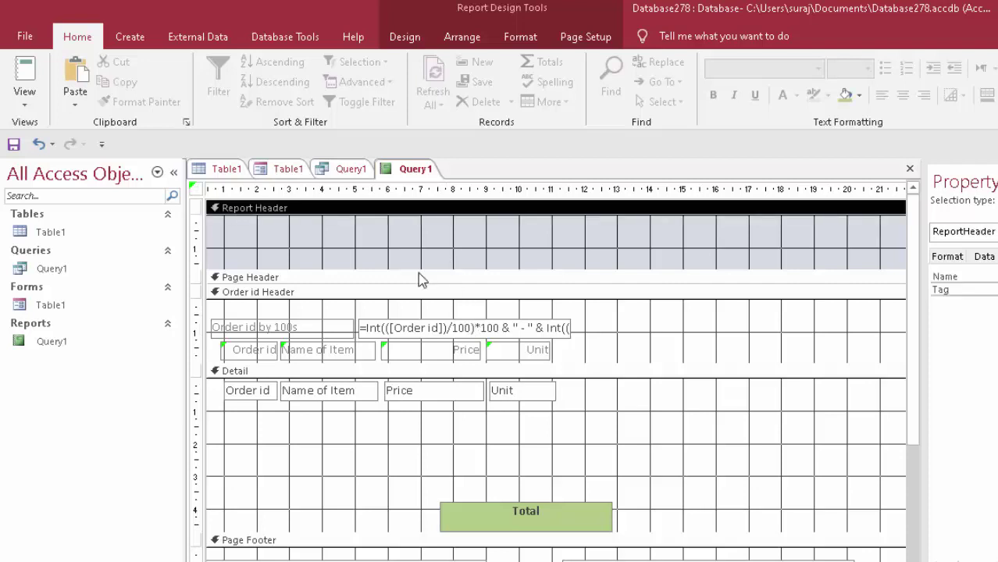
left_click_drag(422, 269, 426, 195)
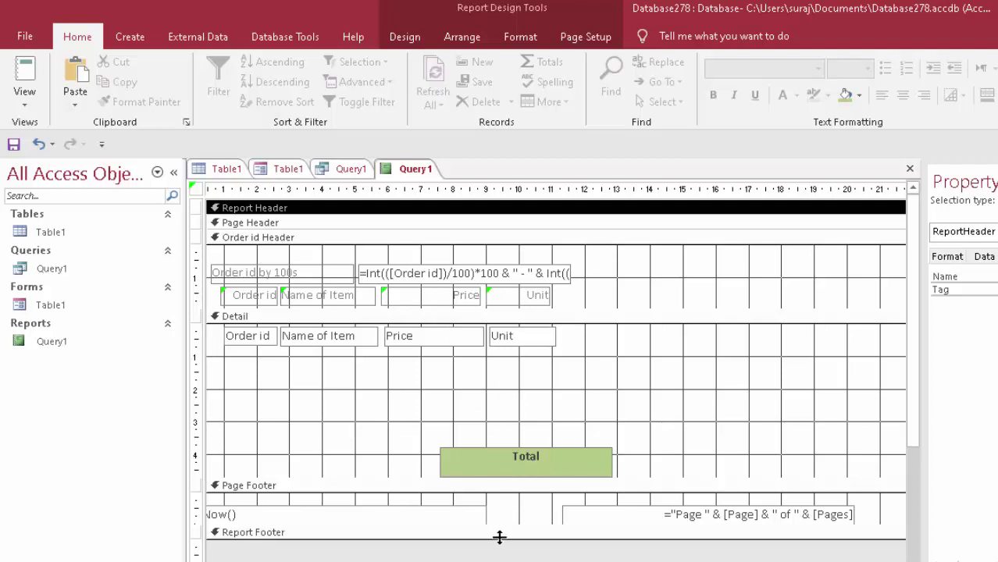
Step: Save the report and refresh Query1 to show the 0 - 100 group, Keyboard and a 7480 total
left_click(23, 70)
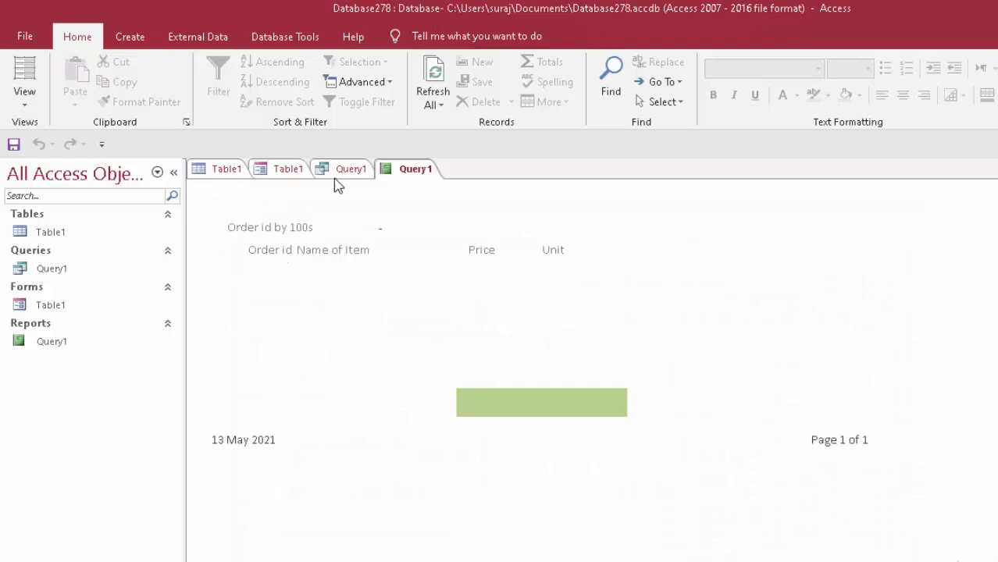
left_click(14, 145)
double_click(79, 310)
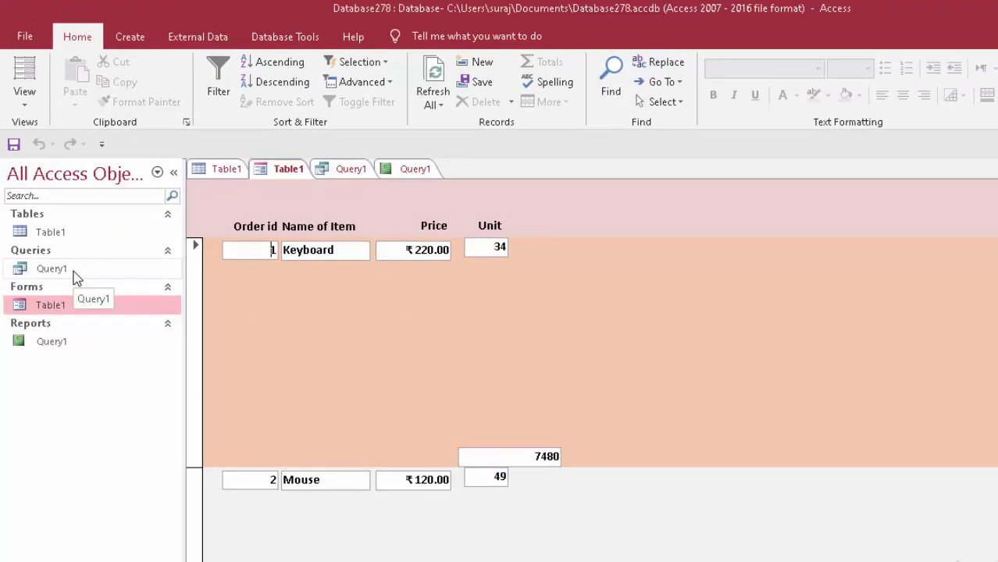
double_click(79, 339)
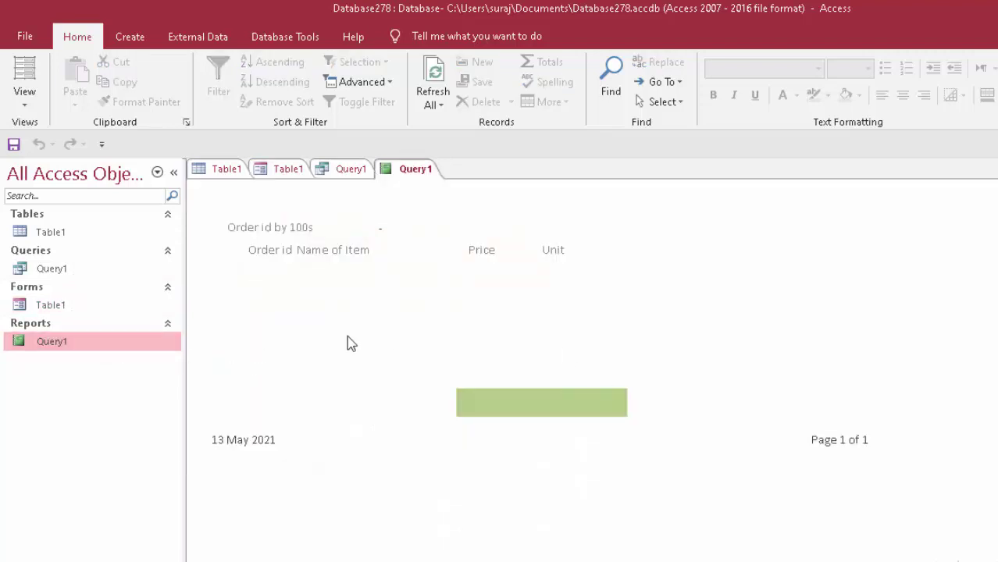
left_click(421, 88)
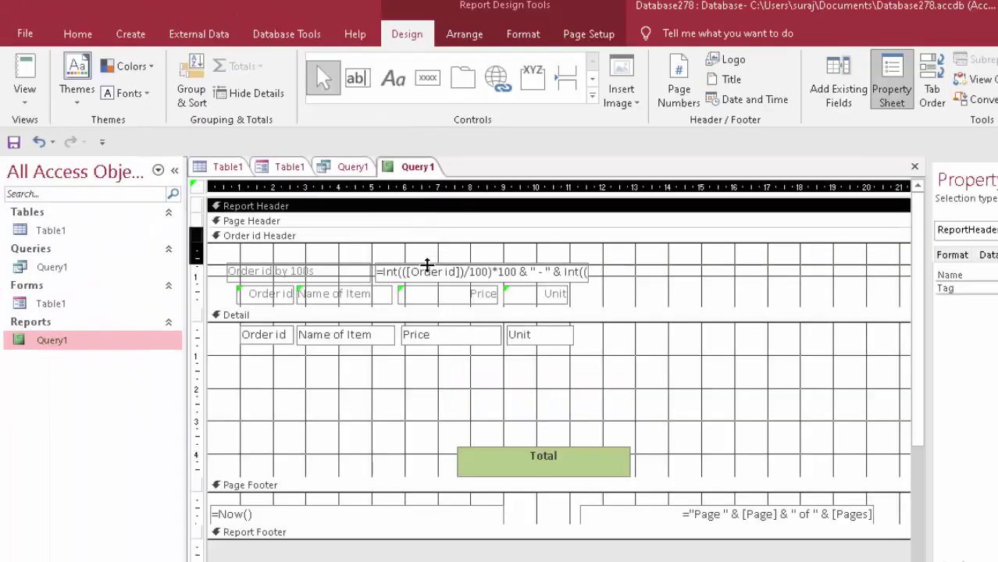
Step: Replace the default Query1 report title with 'The Shining Mall'
left_click_drag(427, 266, 427, 267)
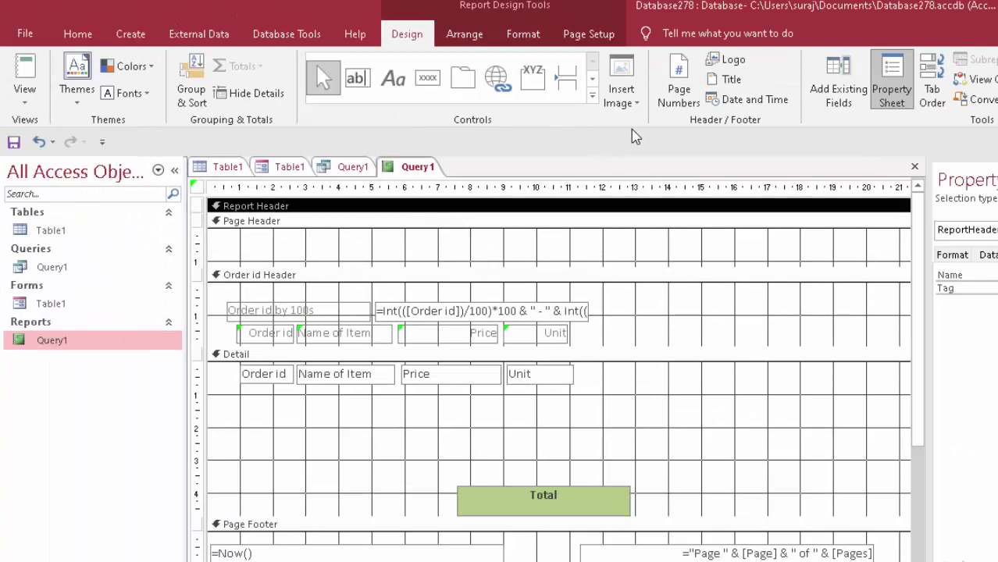
left_click(726, 78)
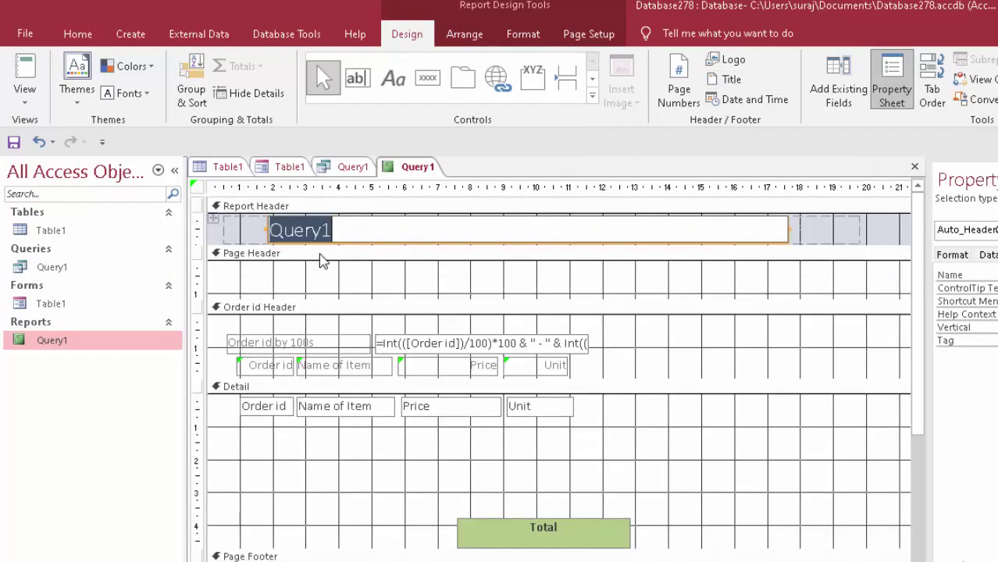
key("BackSpace")
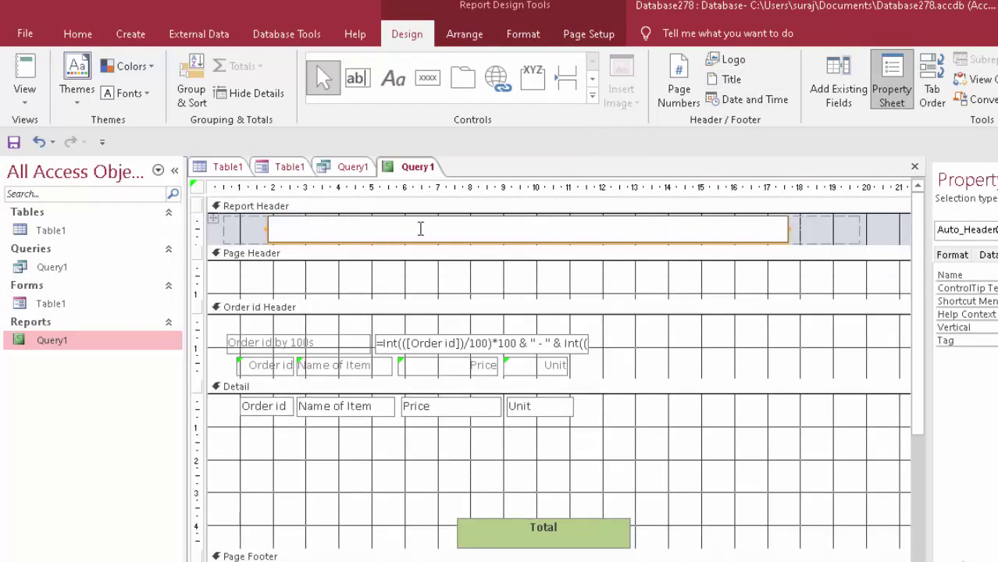
type("The Shining Mall")
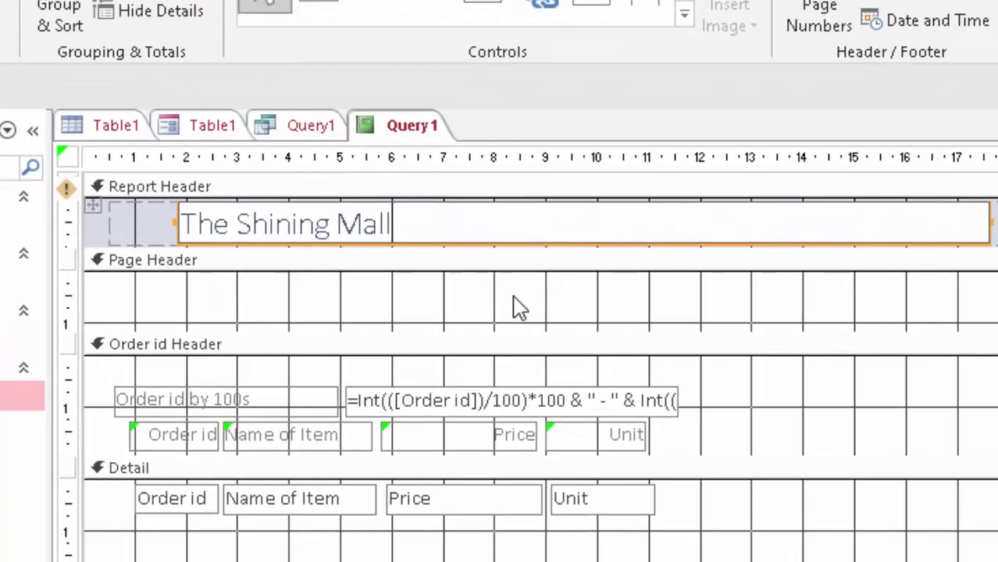
left_click(515, 307)
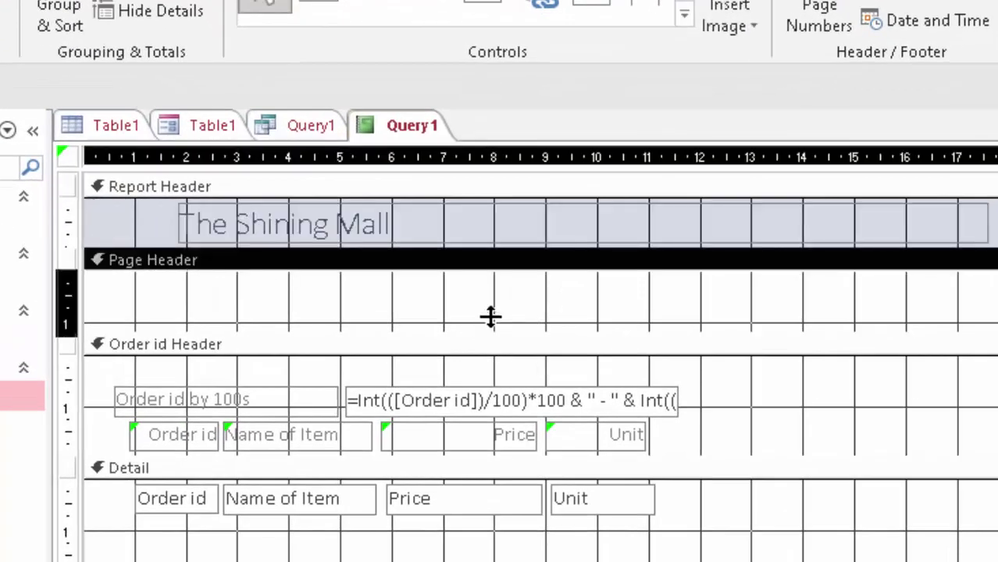
Step: Collapse the Page Header to zero height, select all fields and the Total box, and save
left_click_drag(481, 328, 491, 265)
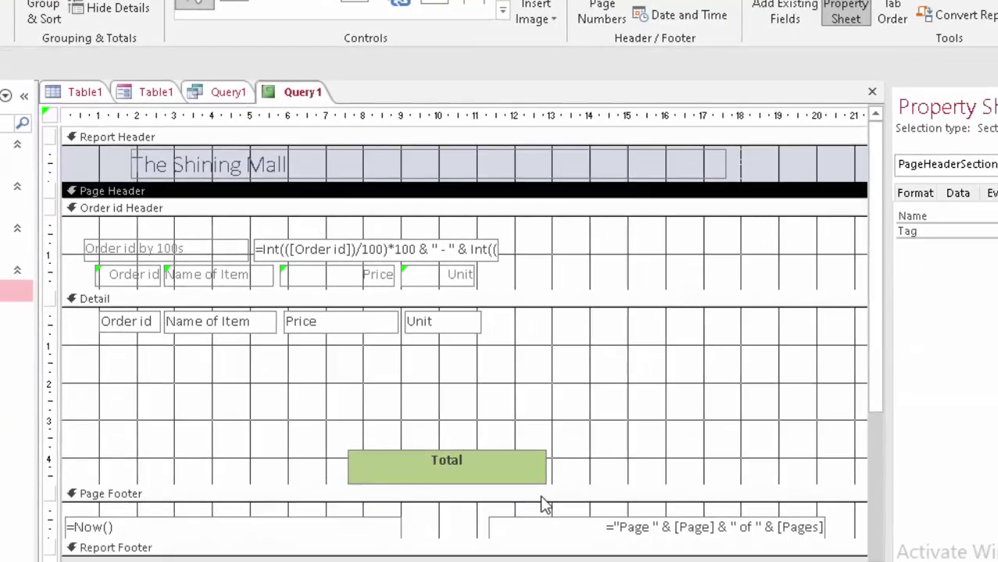
left_click(506, 469)
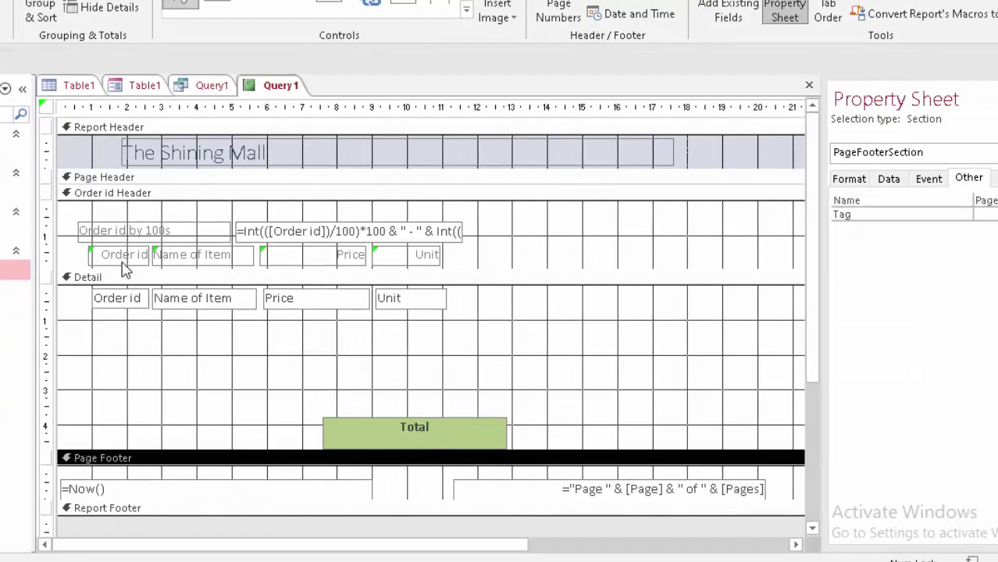
mouse_move(83, 209)
left_mouse_down()
mouse_move(509, 450)
mouse_move(509, 421)
left_mouse_up()
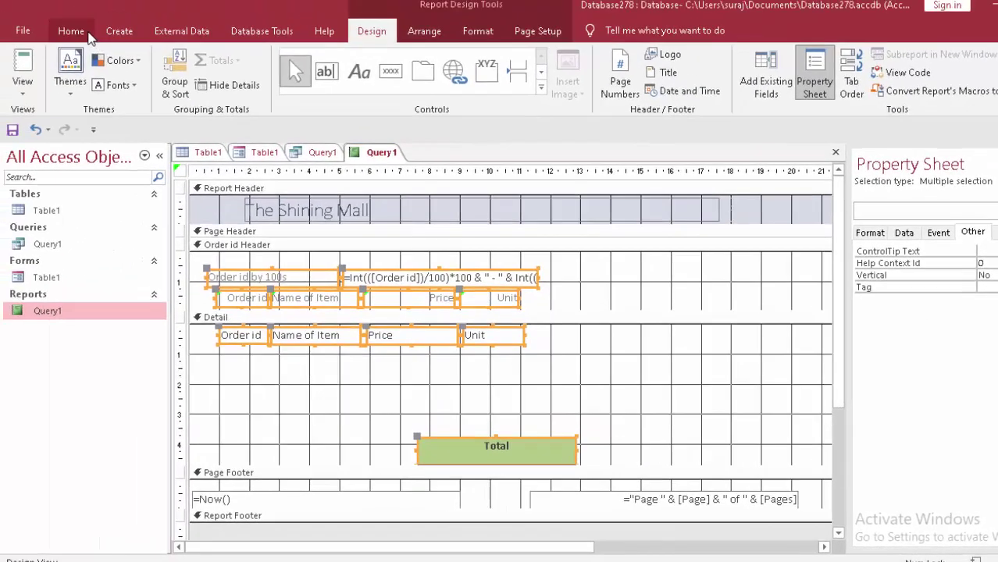
left_click(71, 32)
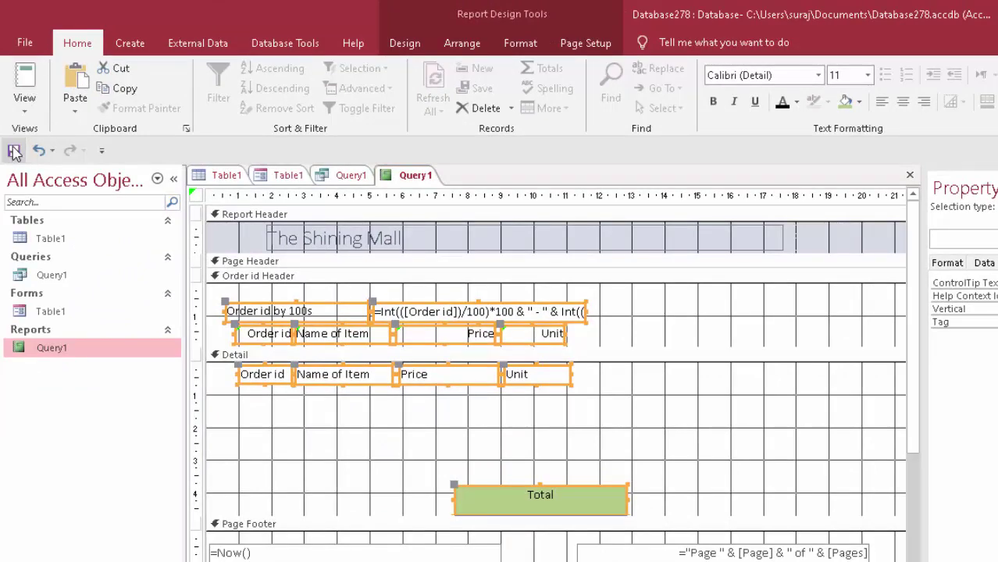
left_click(24, 78)
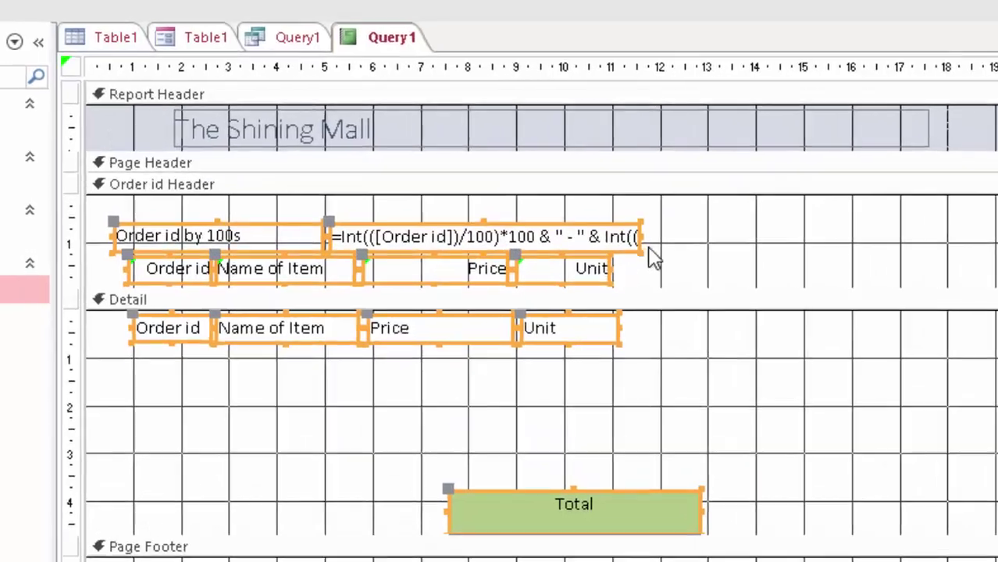
Step: Delete the two grouping text boxes from the Order id Header
left_click(661, 228)
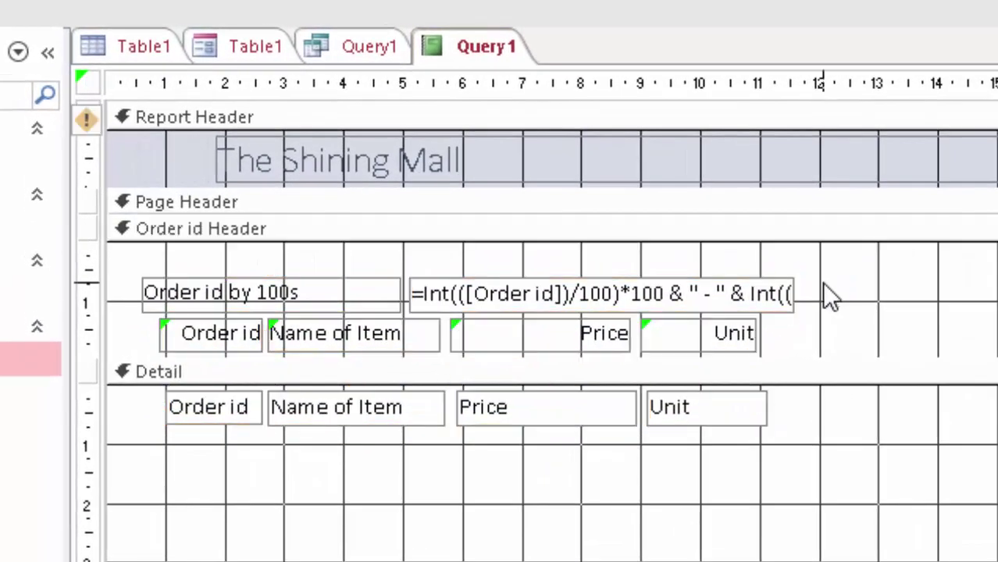
left_click_drag(821, 281, 129, 245)
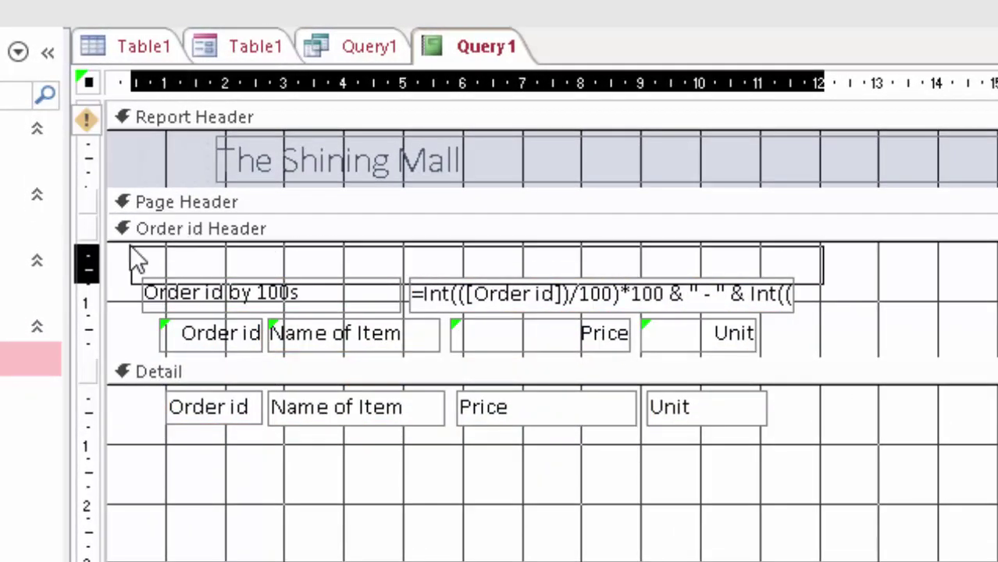
left_click_drag(129, 245, 128, 264)
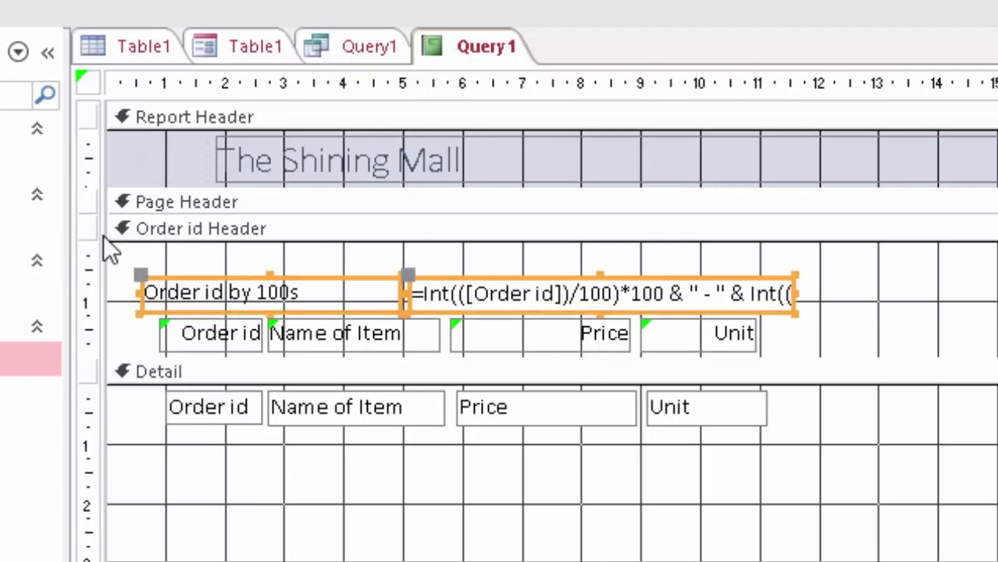
key("Delete")
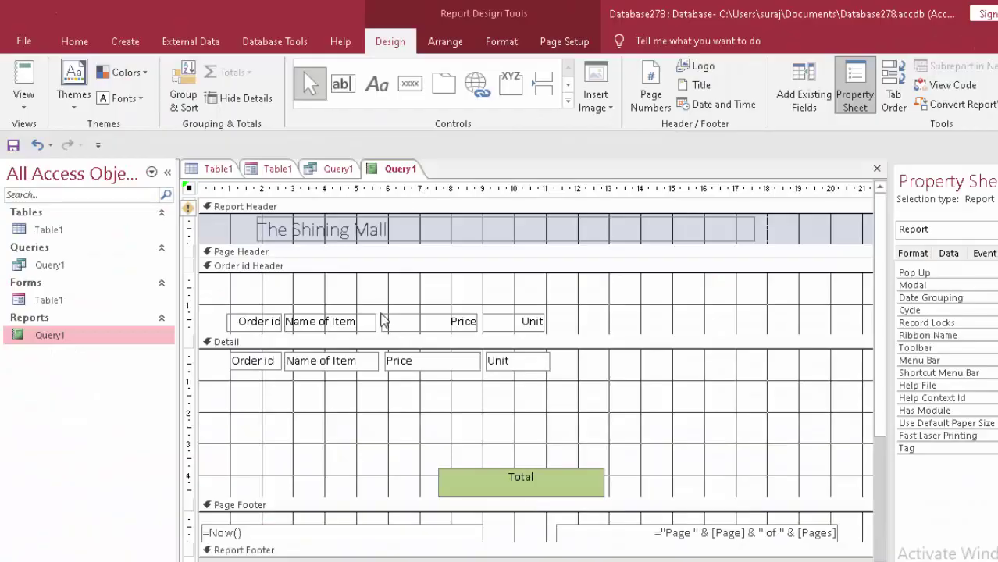
Step: Make every label, field and the Total text in the report bold
left_click(385, 273)
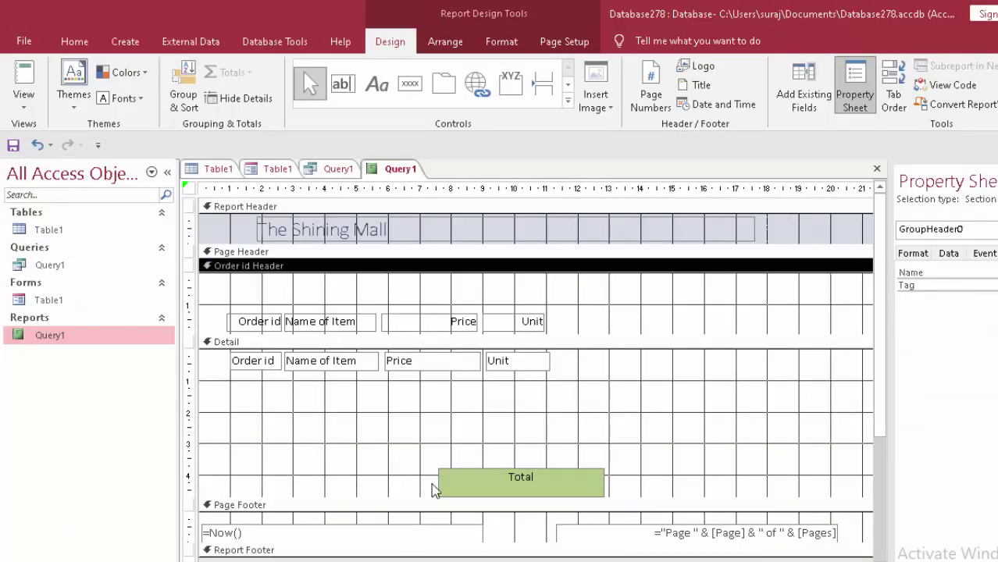
key("ctrl+a")
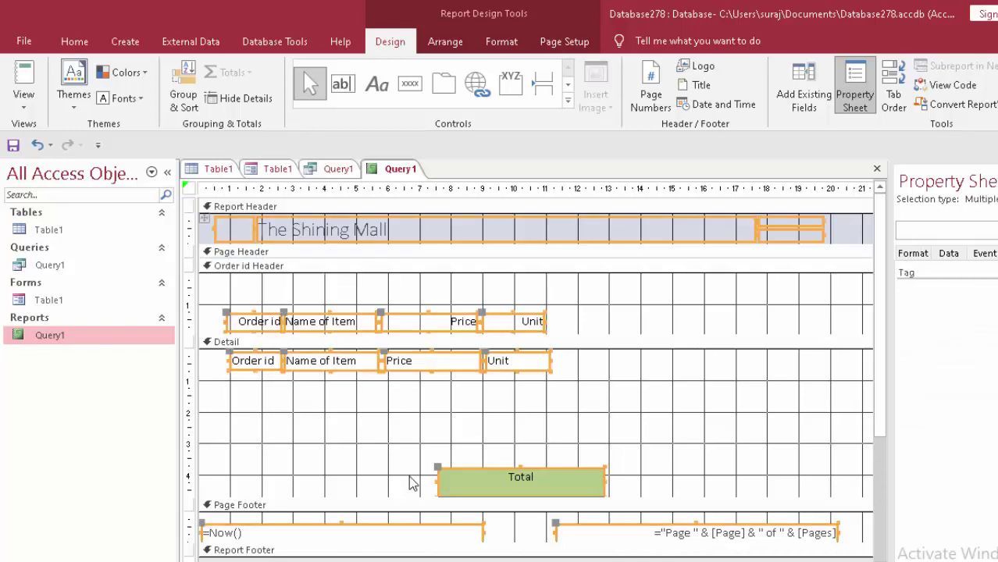
left_click(82, 39)
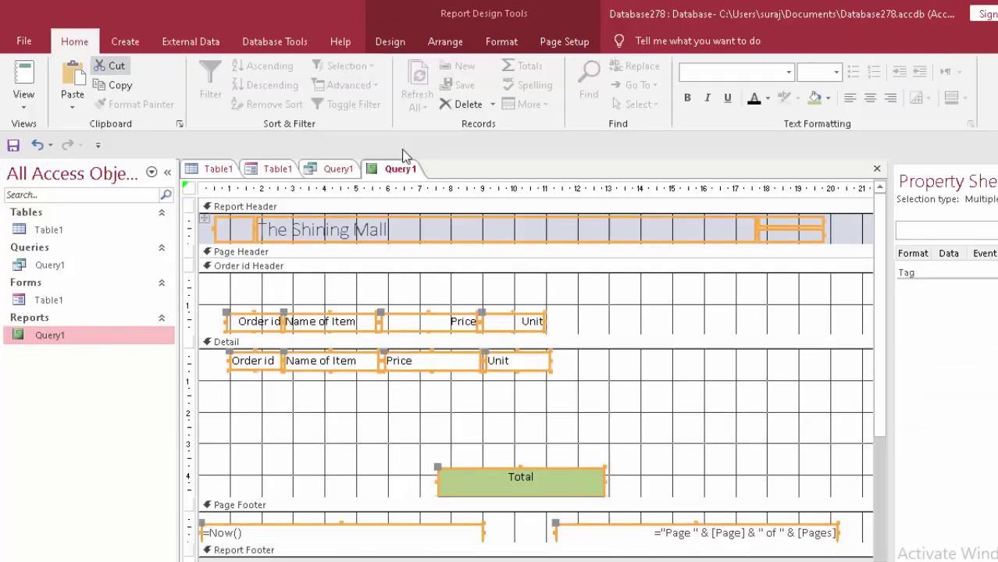
left_click(688, 98)
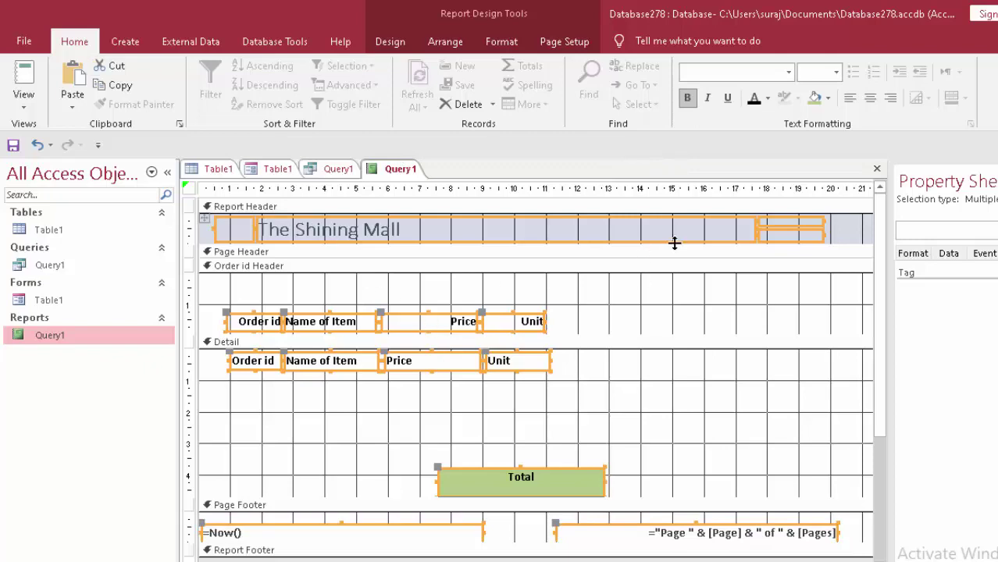
left_click(800, 302)
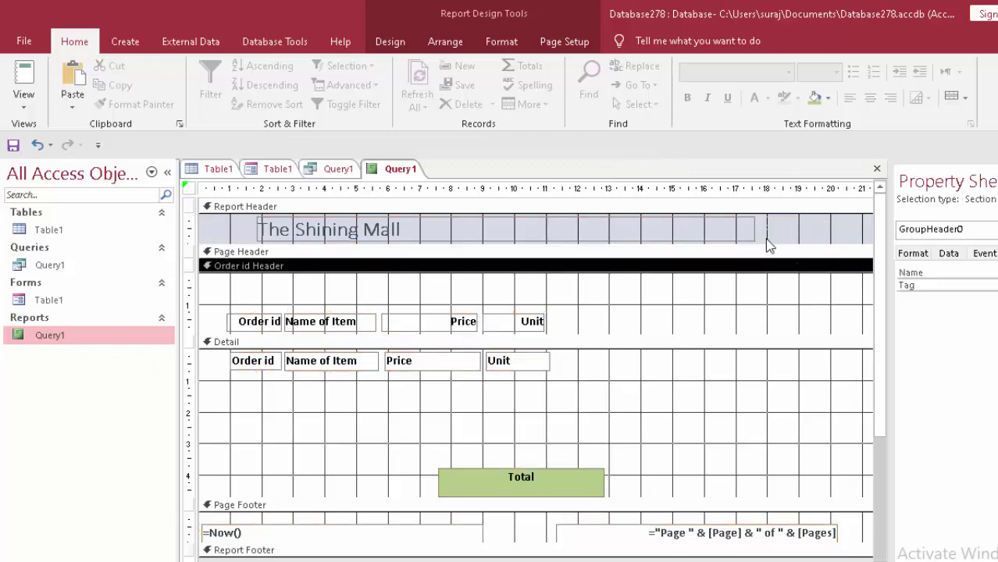
left_click(21, 78)
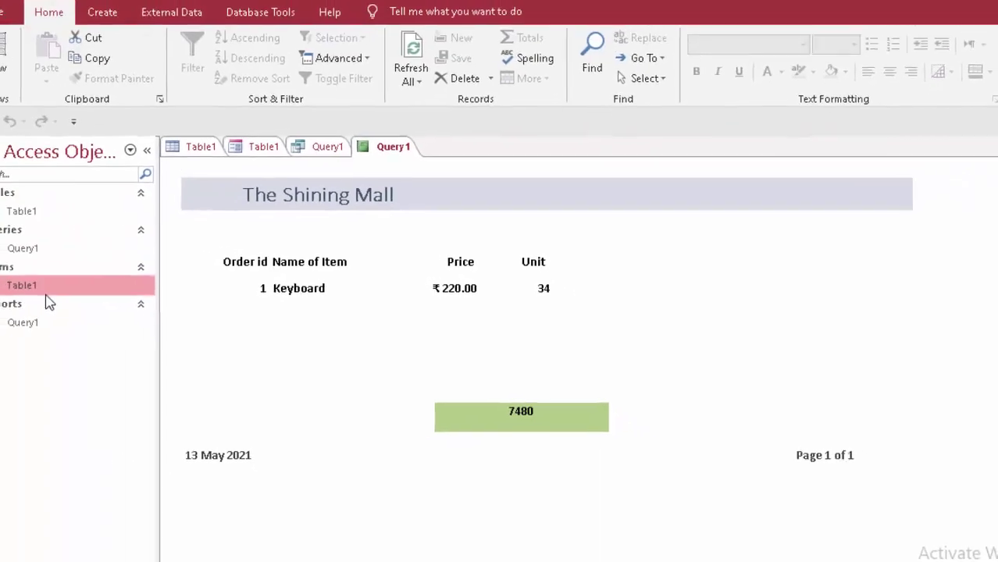
Step: Move Table1 to the second record, Mouse, and refresh the Query1 report to show it
double_click(44, 297)
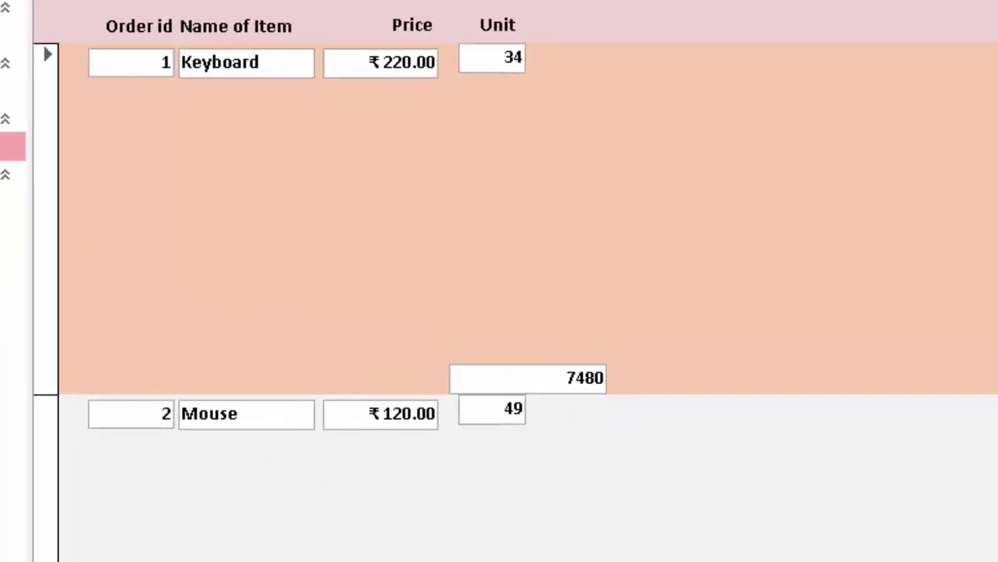
left_click(167, 414)
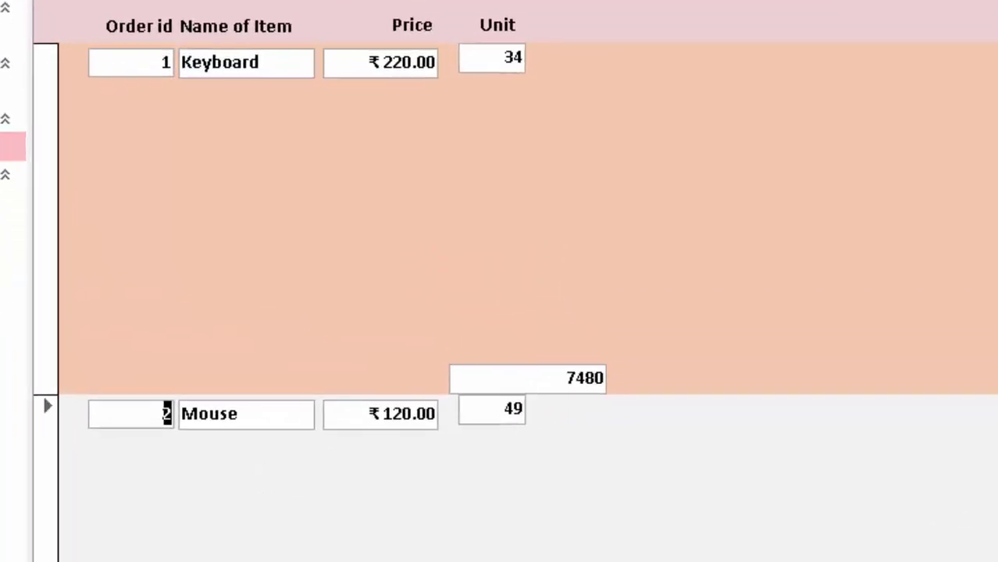
left_click(242, 412)
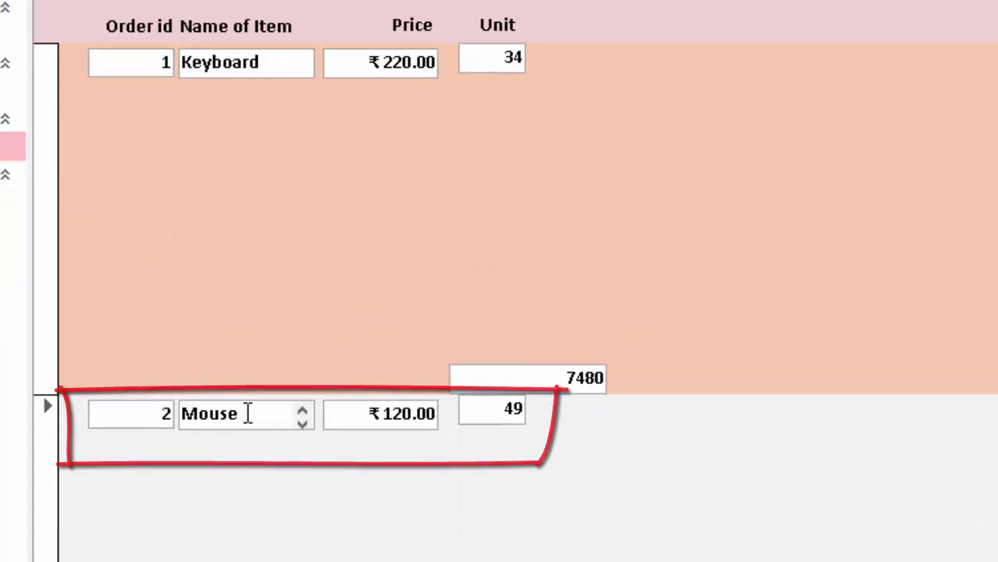
left_click(134, 424)
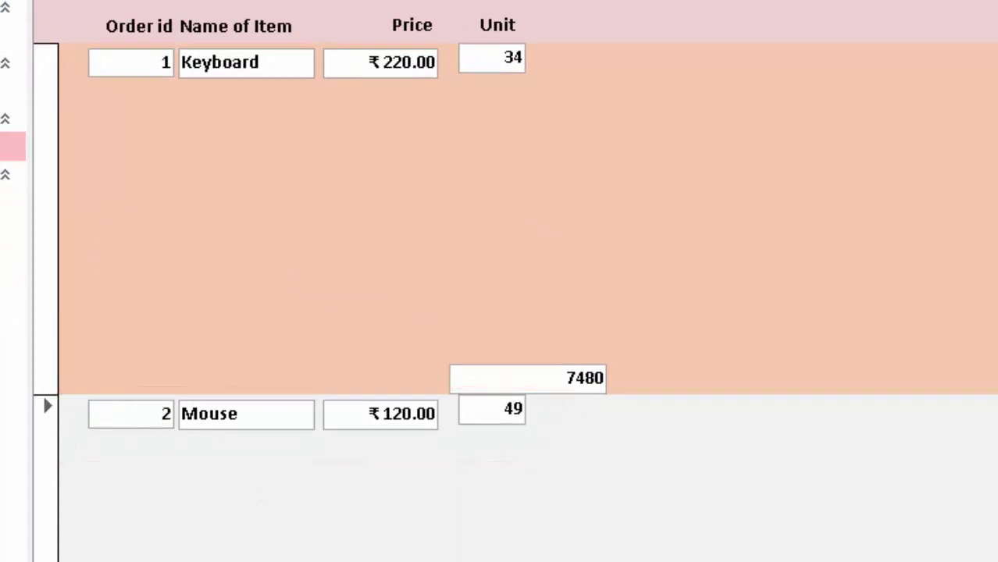
double_click(12, 202)
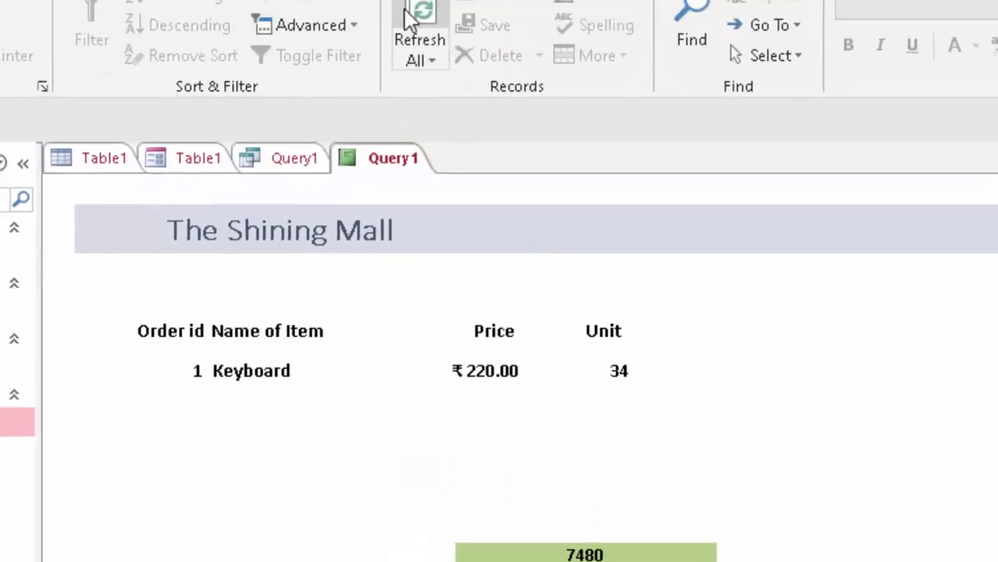
left_click(425, 74)
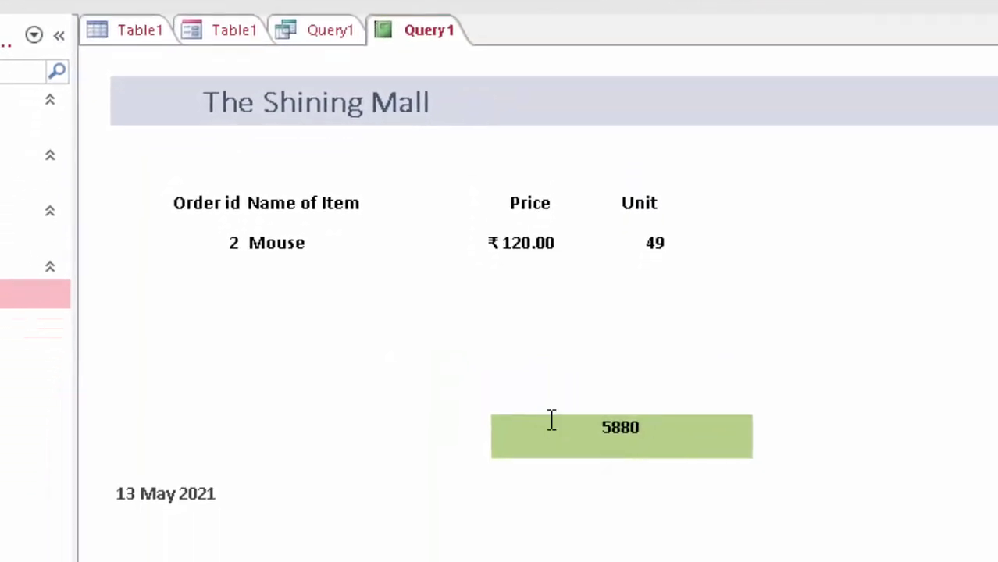
Step: Move Table1 to the third record, Usb, and refresh Query1 to show its 1600 total
double_click(16, 237)
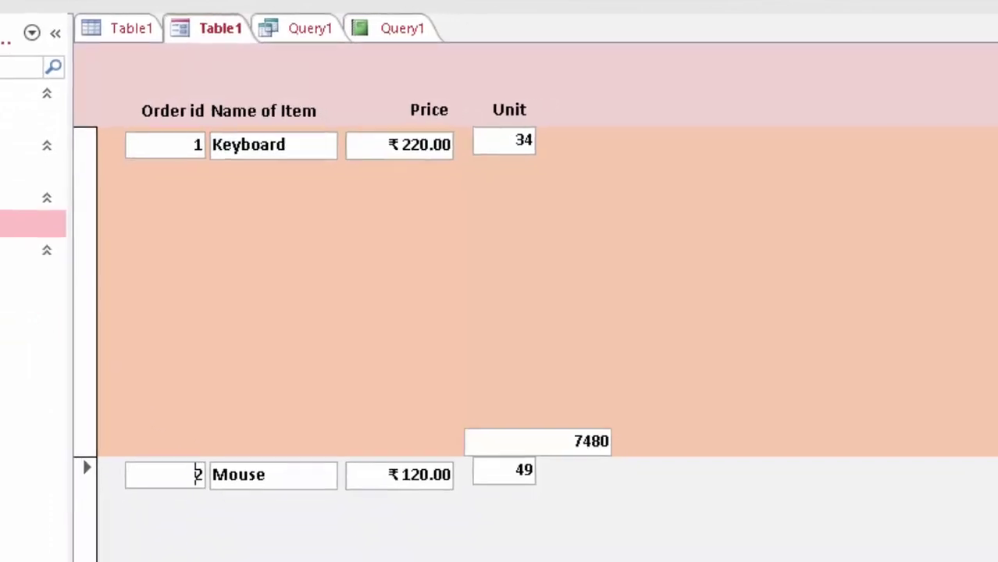
left_click(216, 548)
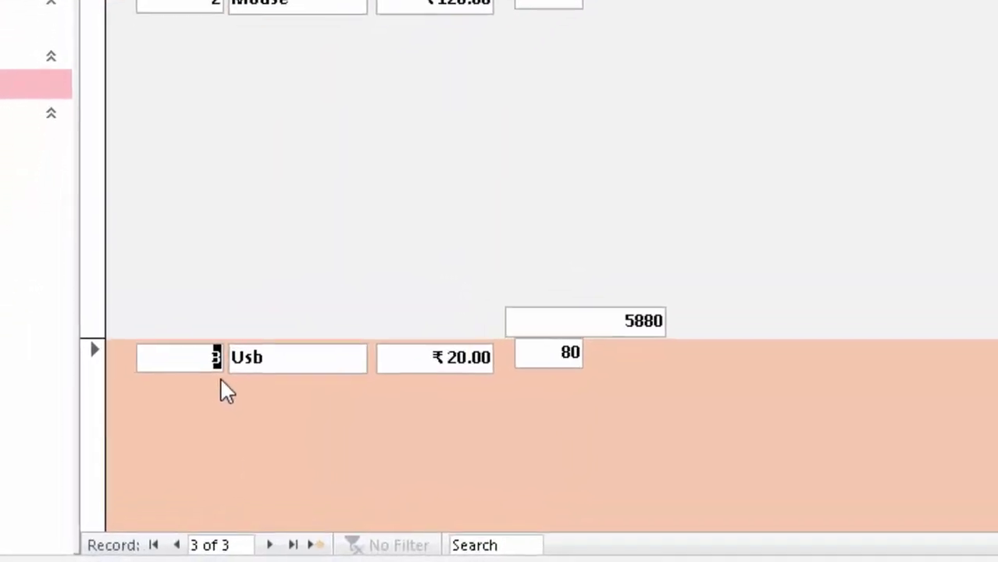
left_click(166, 385)
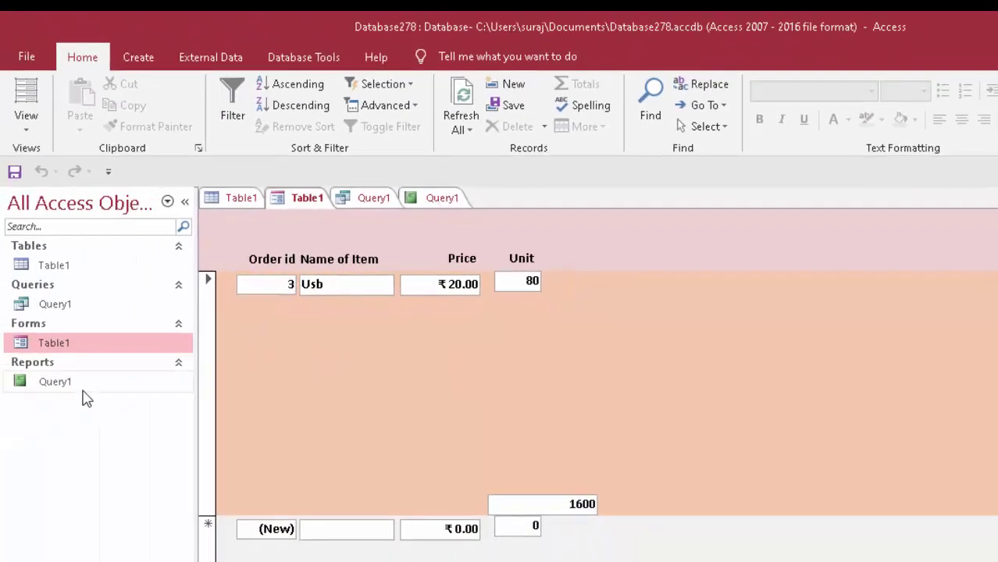
double_click(87, 395)
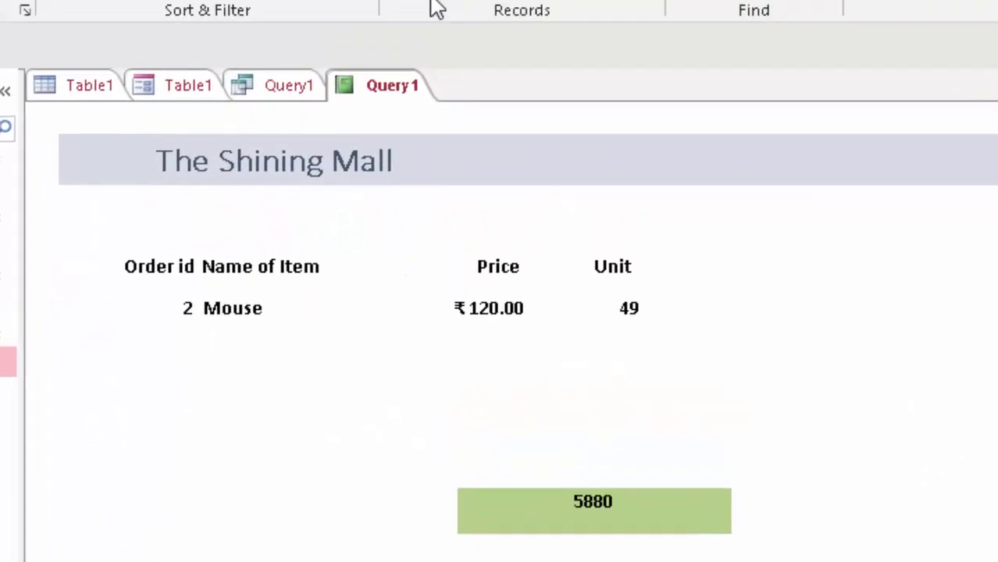
left_click(436, 8)
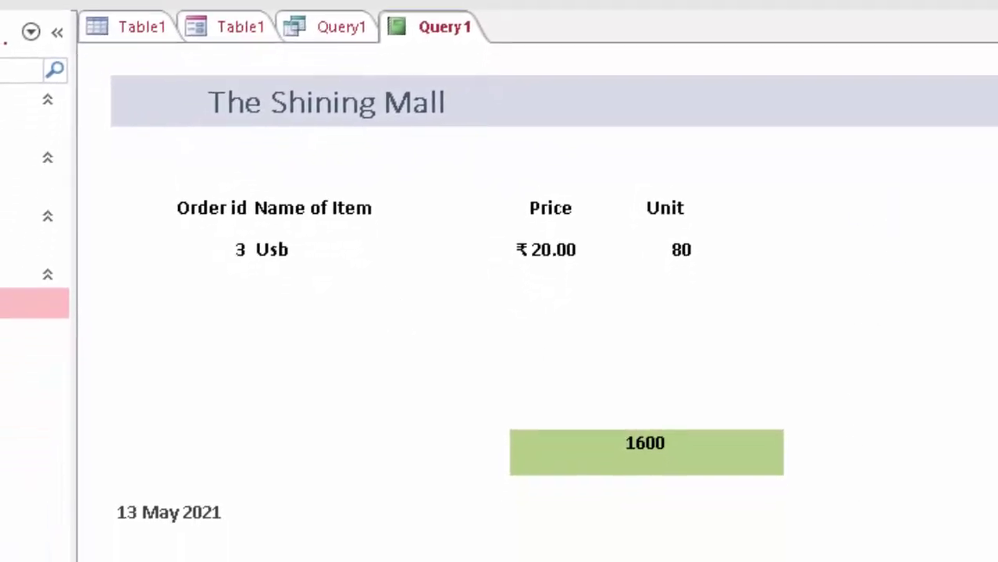
key("alt+f")
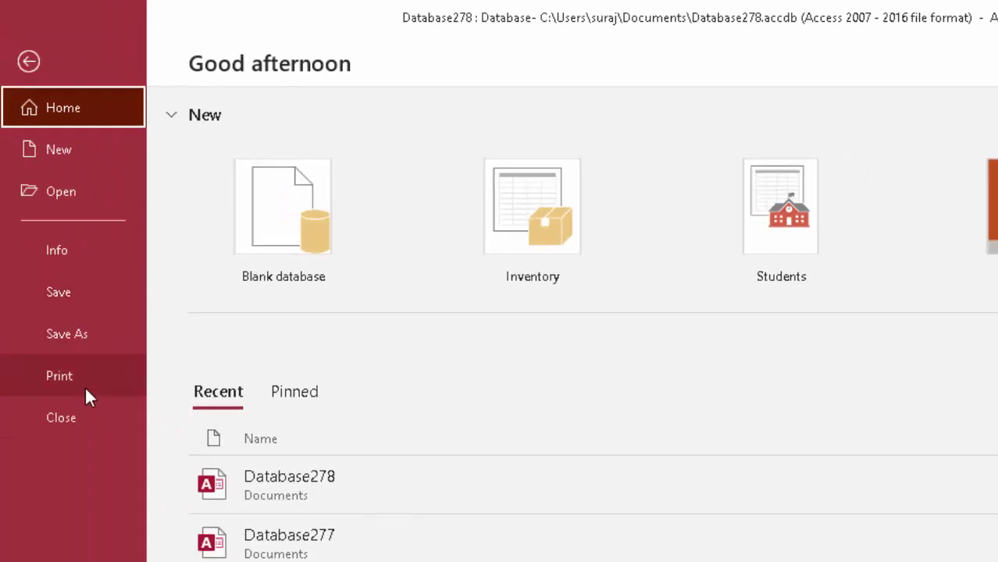
Step: Show the report in Print Preview, accepting the page-width warning
left_click(87, 396)
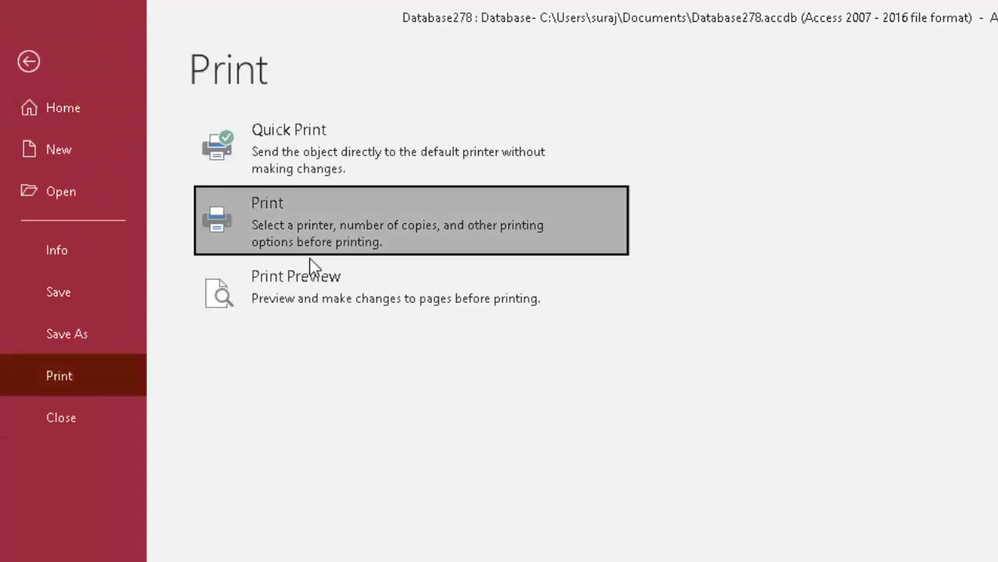
left_click(328, 306)
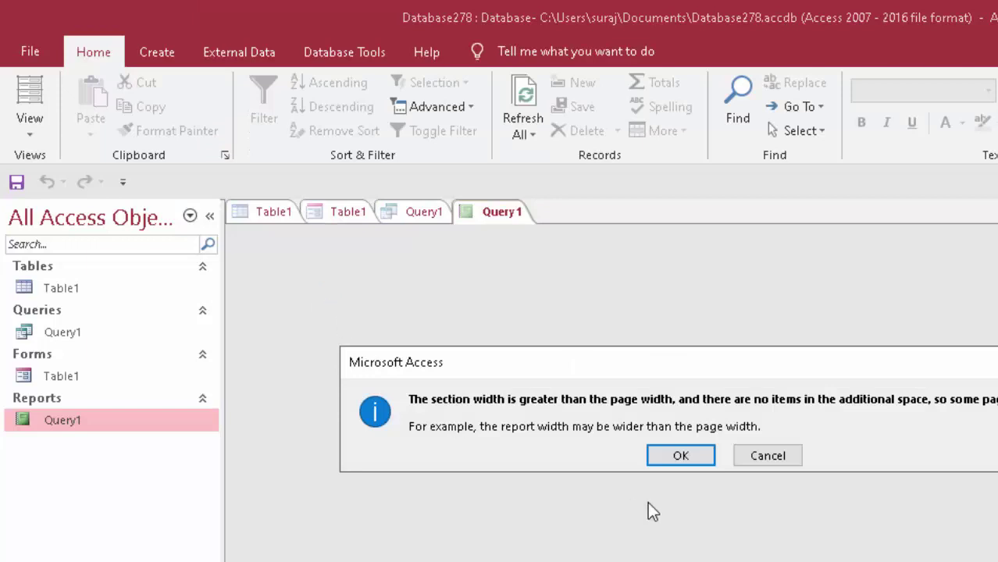
left_click(656, 454)
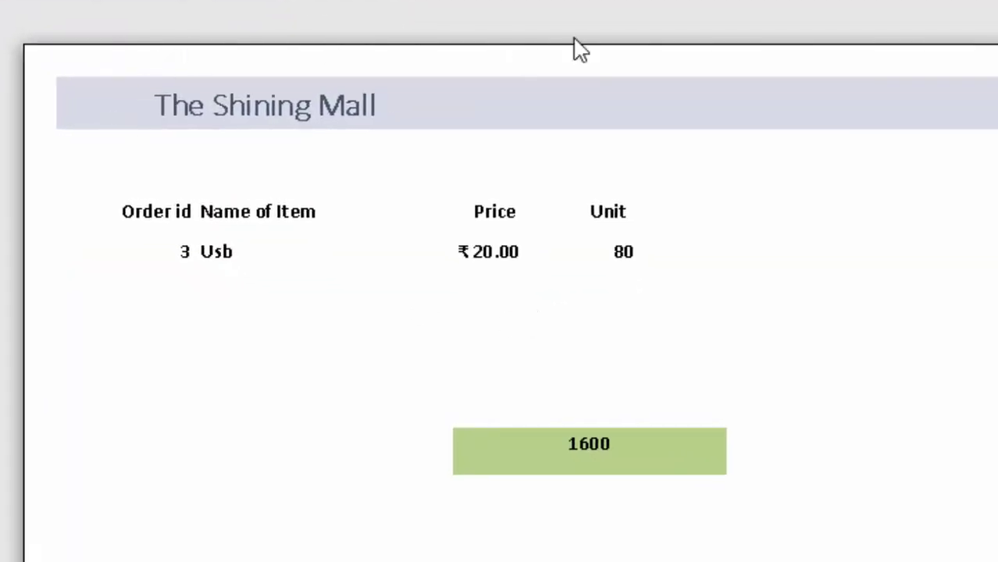